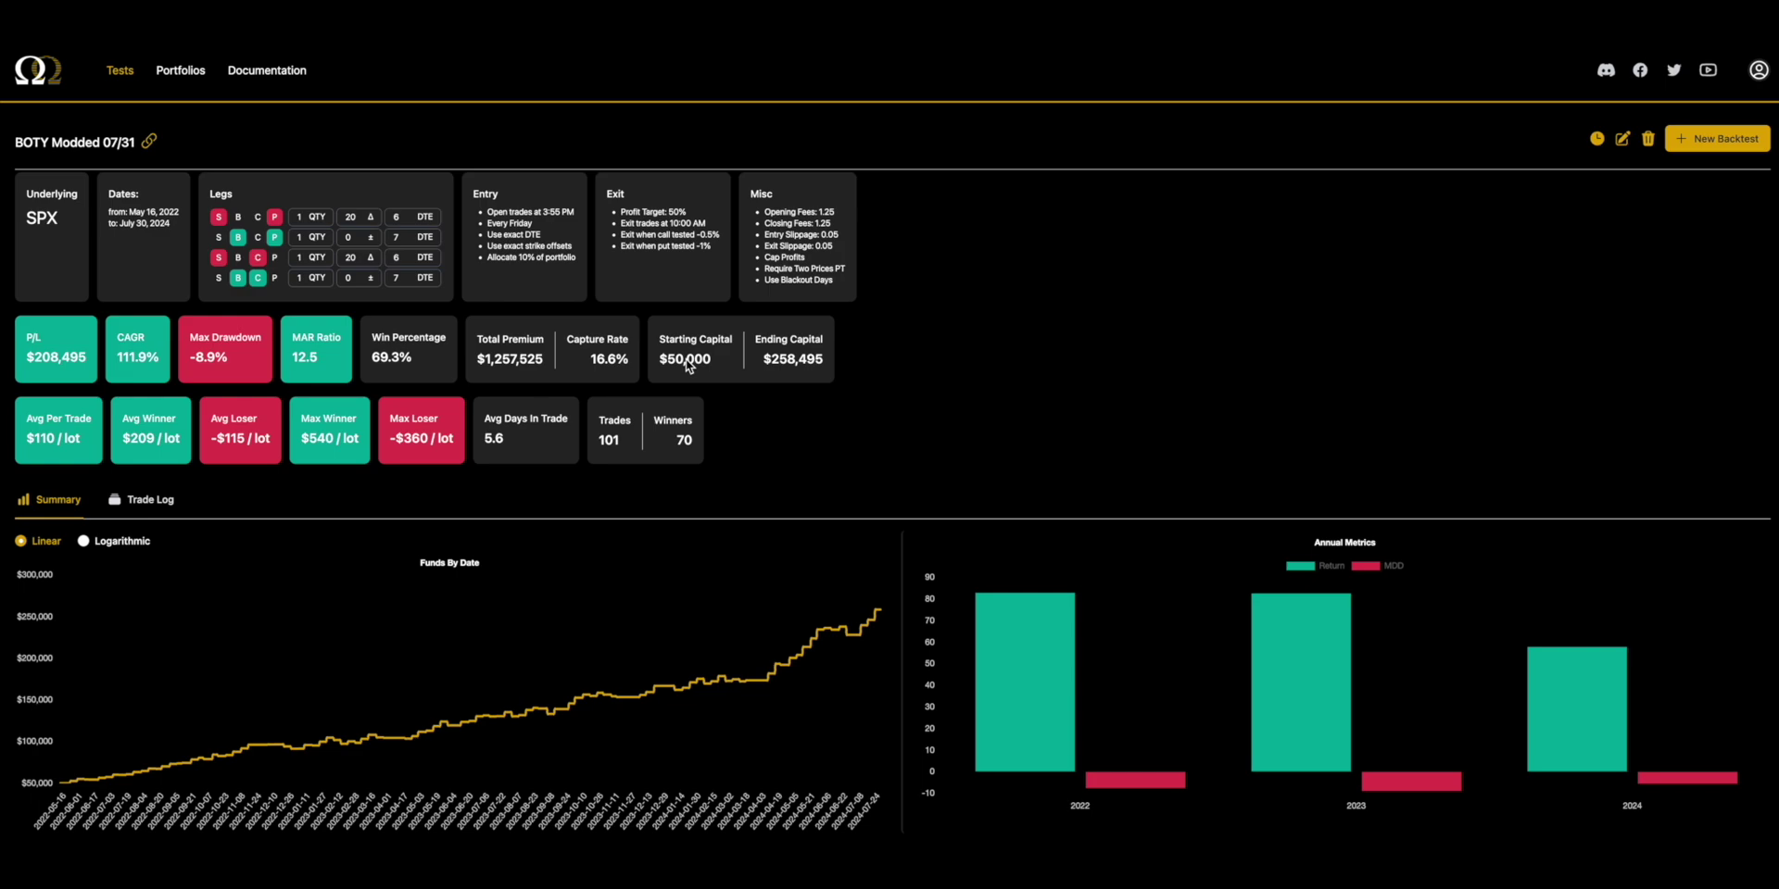
Step: Review the strategy settings and stats, then copy a shareable link to the backtest
{"action": "left_click", "coordinate": [702, 450]}
{"action": "left_click_drag", "start_coordinate": [697, 441], "coordinate": [542, 200]}
{"action": "left_click", "coordinate": [542, 200]}
{"action": "left_click_drag", "start_coordinate": [485, 212], "coordinate": [813, 270]}
{"action": "left_click", "coordinate": [813, 269]}
{"action": "left_click", "coordinate": [149, 145]}
Step: Rerun the double calendar as a new backtest with a 3:47 PM entry time
{"action": "left_click", "coordinate": [1690, 148]}
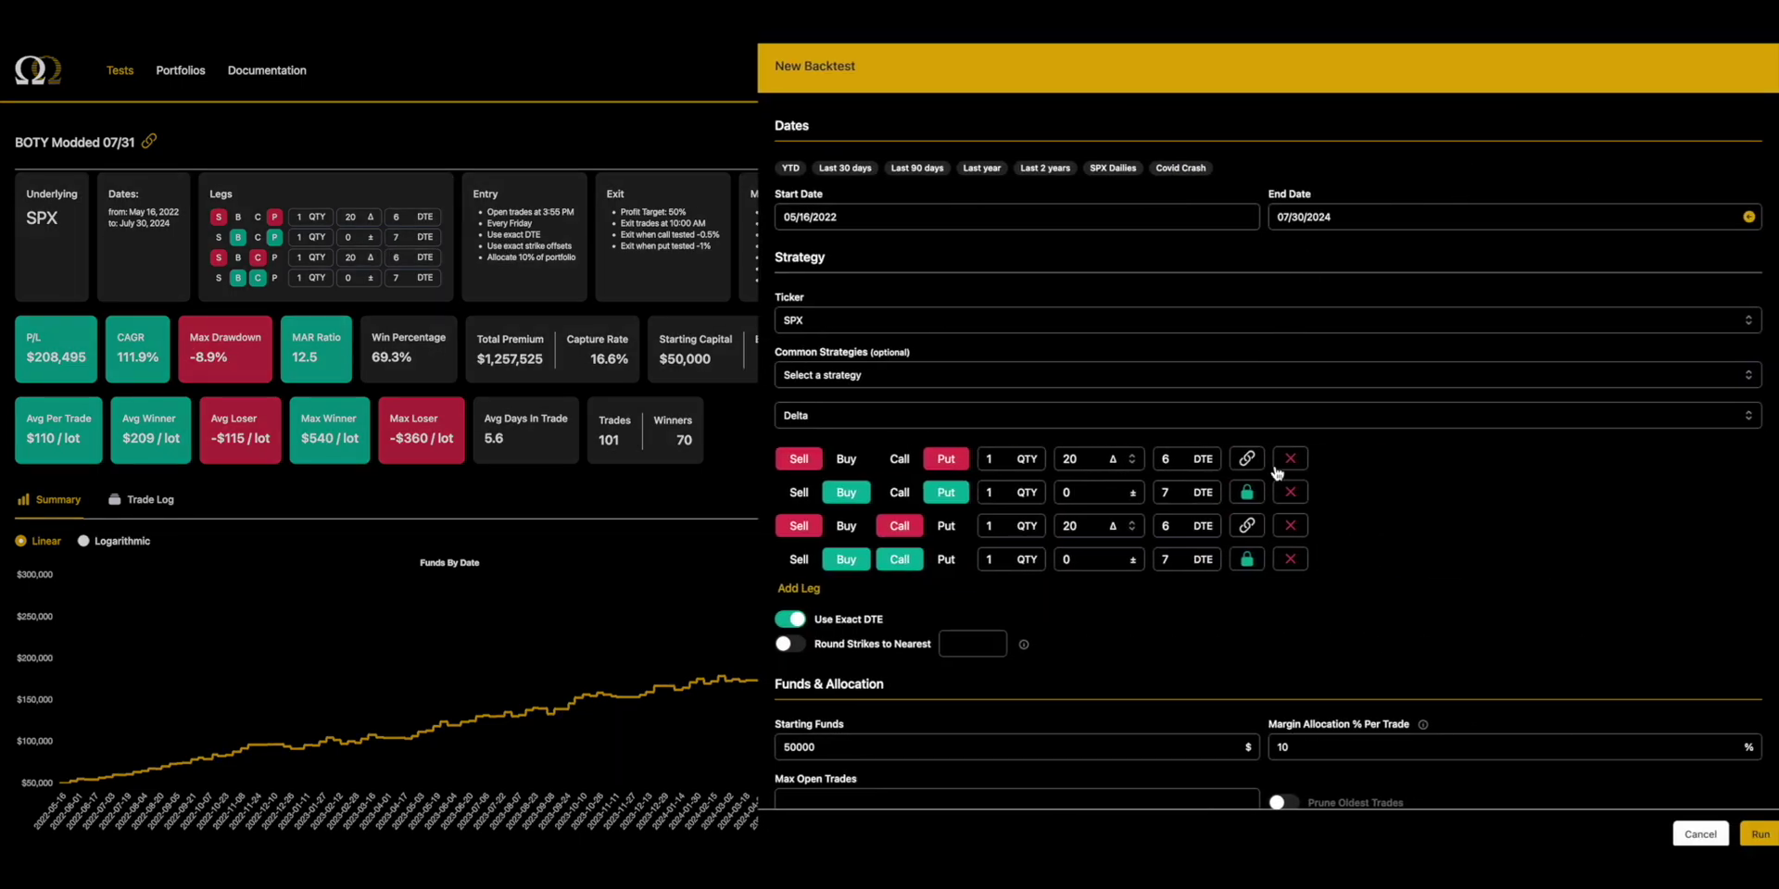
{"action": "scroll", "coordinate": [1019, 491], "scroll_direction": "down", "scroll_amount": 6}
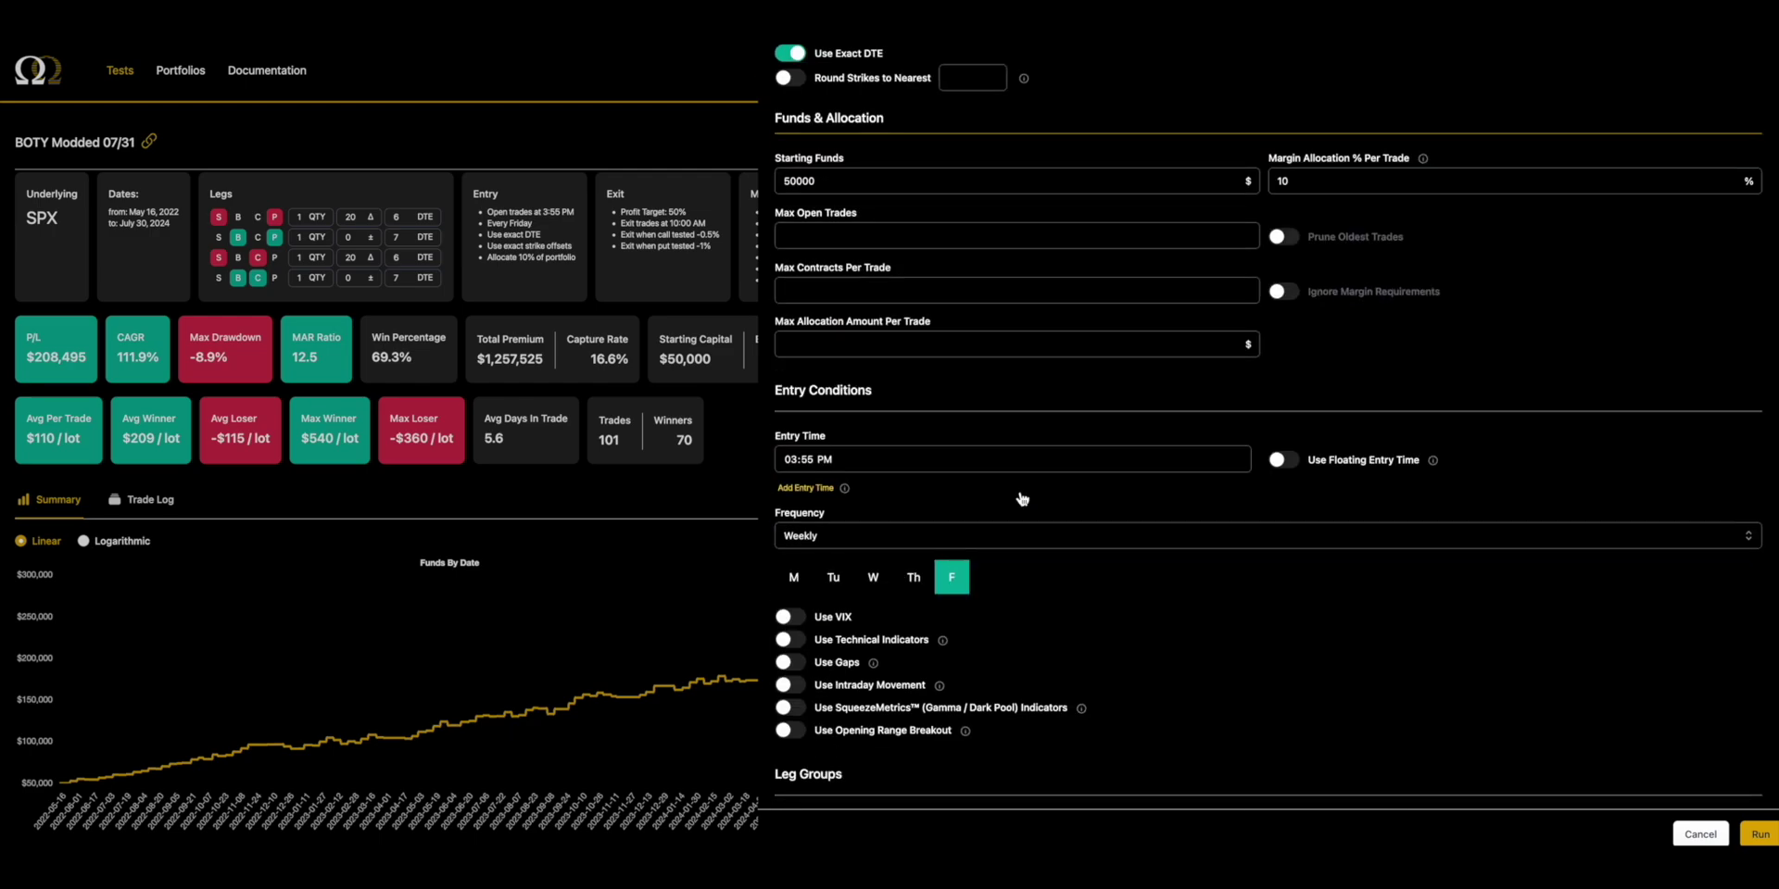
{"action": "left_click", "coordinate": [808, 460]}
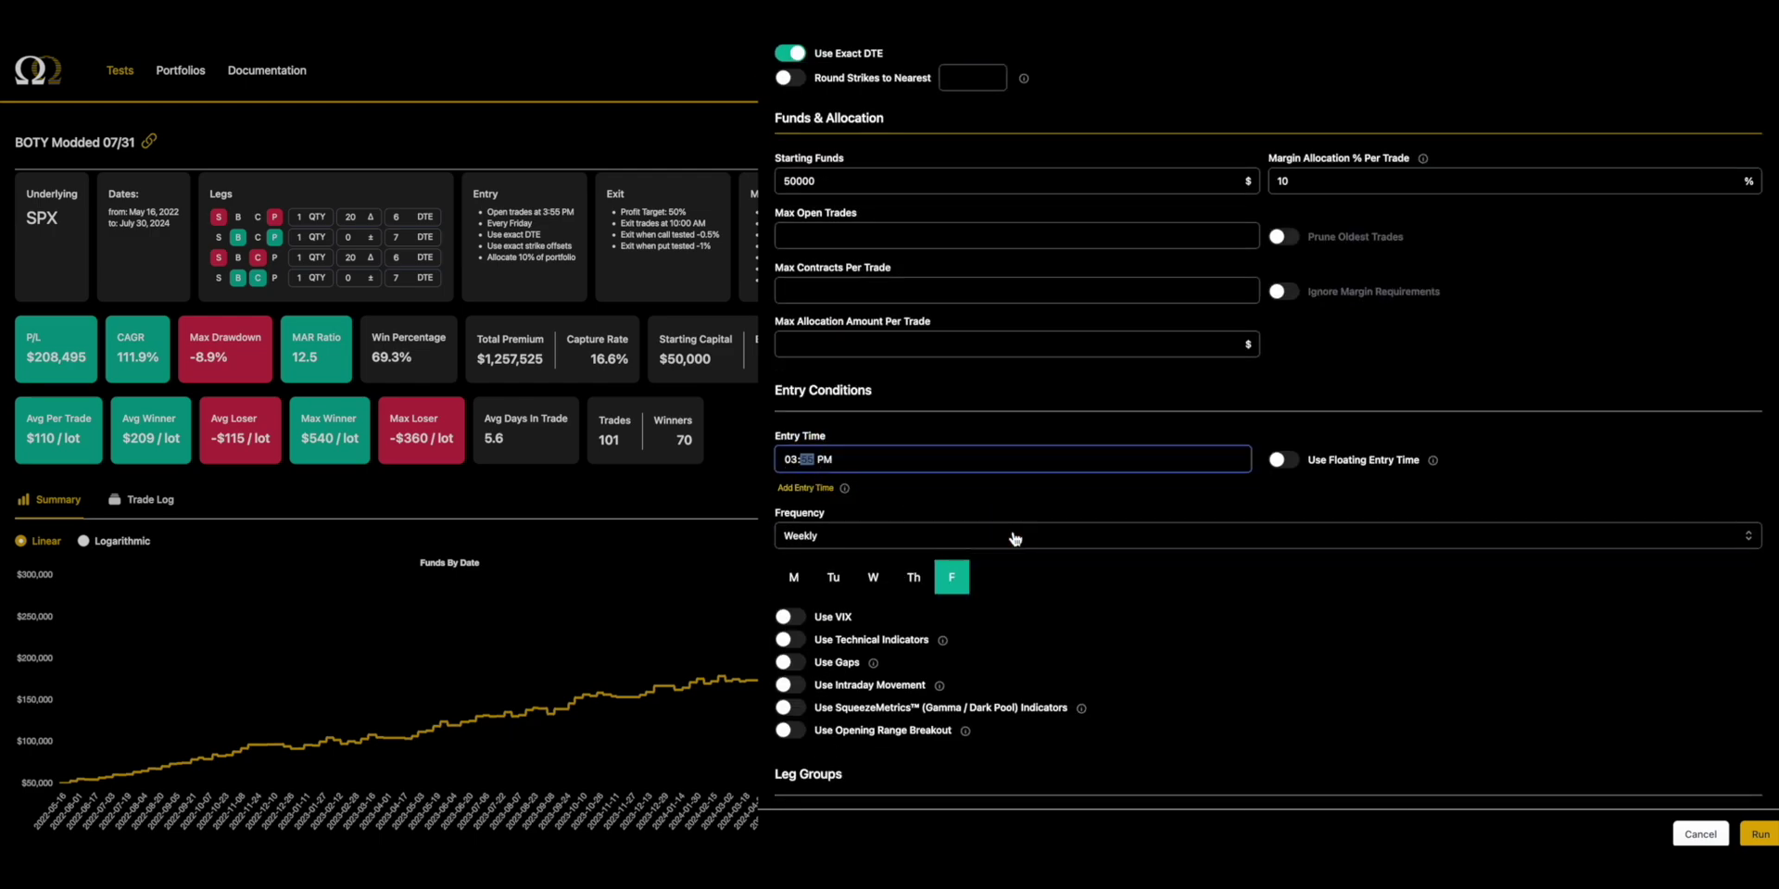
{"action": "key", "text": "Return"}
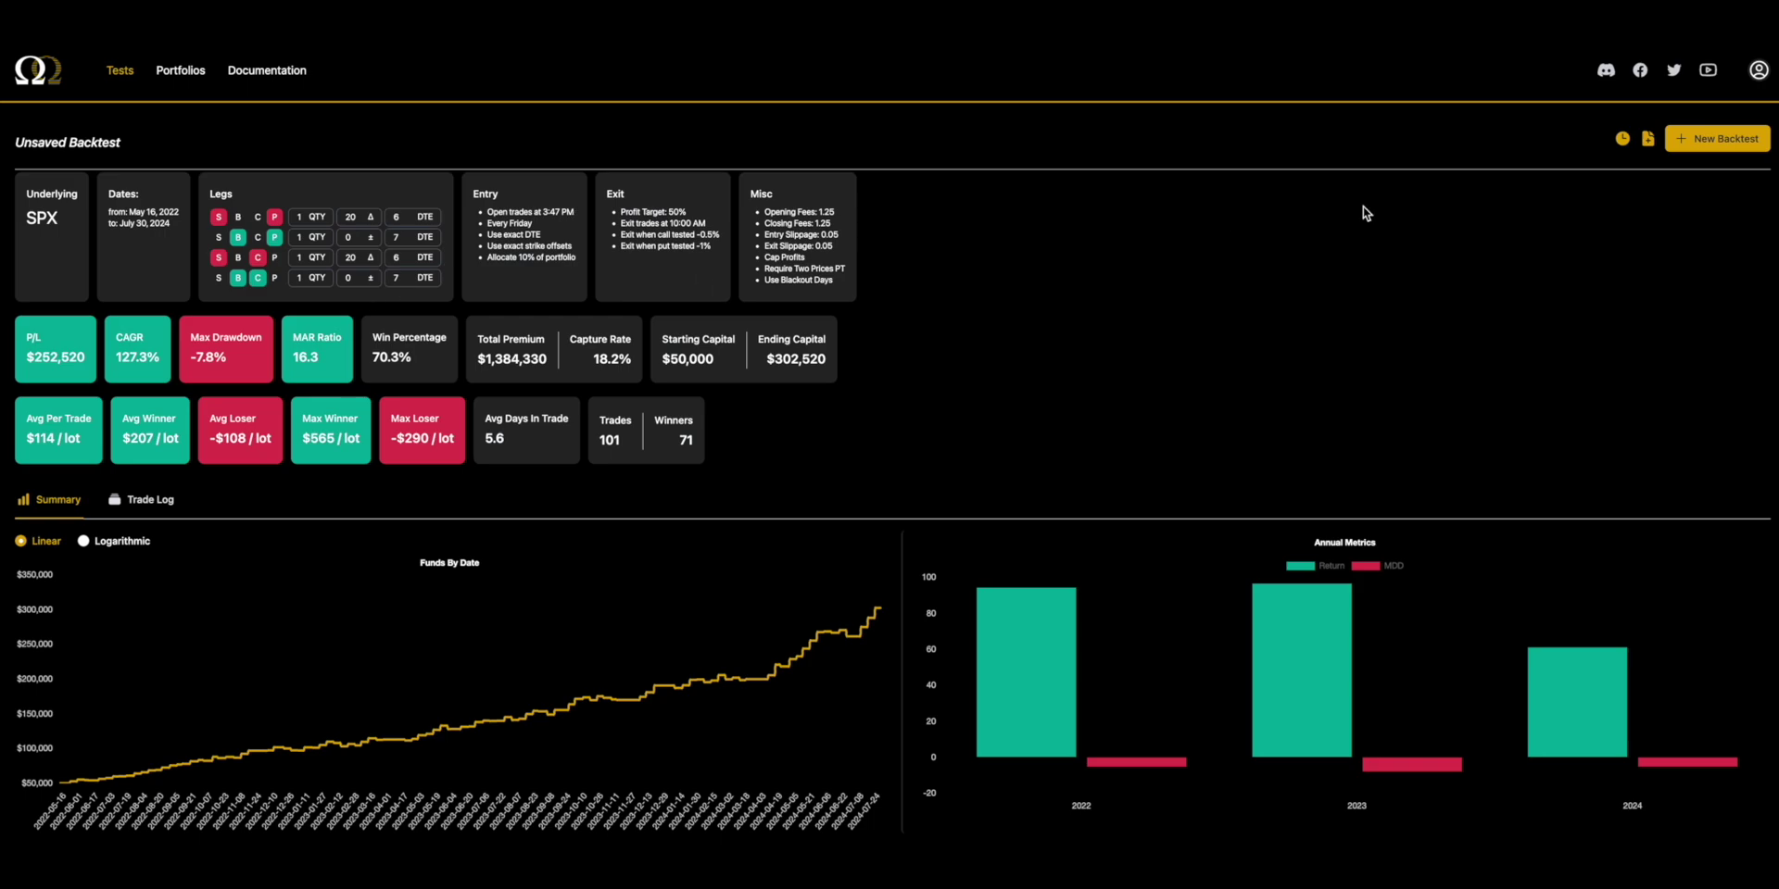
Step: Start a new backtest with the entry minutes set back to 55 (3:55 PM) and run it
{"action": "left_click", "coordinate": [1688, 143]}
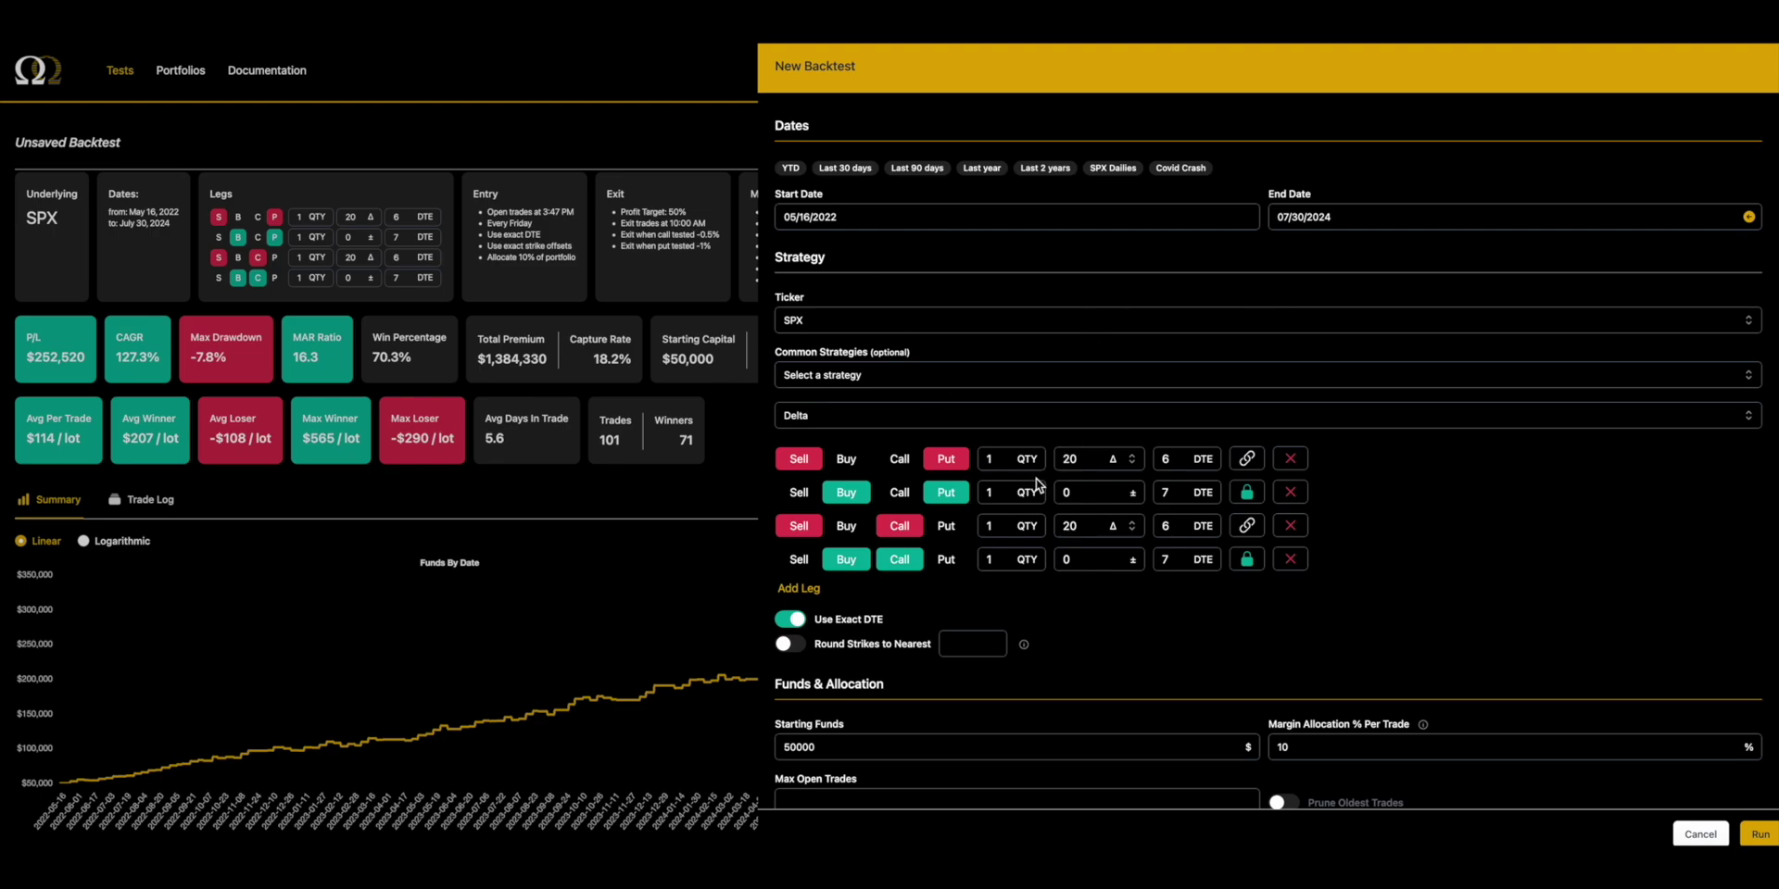
{"action": "scroll", "coordinate": [1038, 480], "scroll_direction": "down", "scroll_amount": 3}
{"action": "scroll", "coordinate": [1038, 480], "scroll_direction": "down", "scroll_amount": 3}
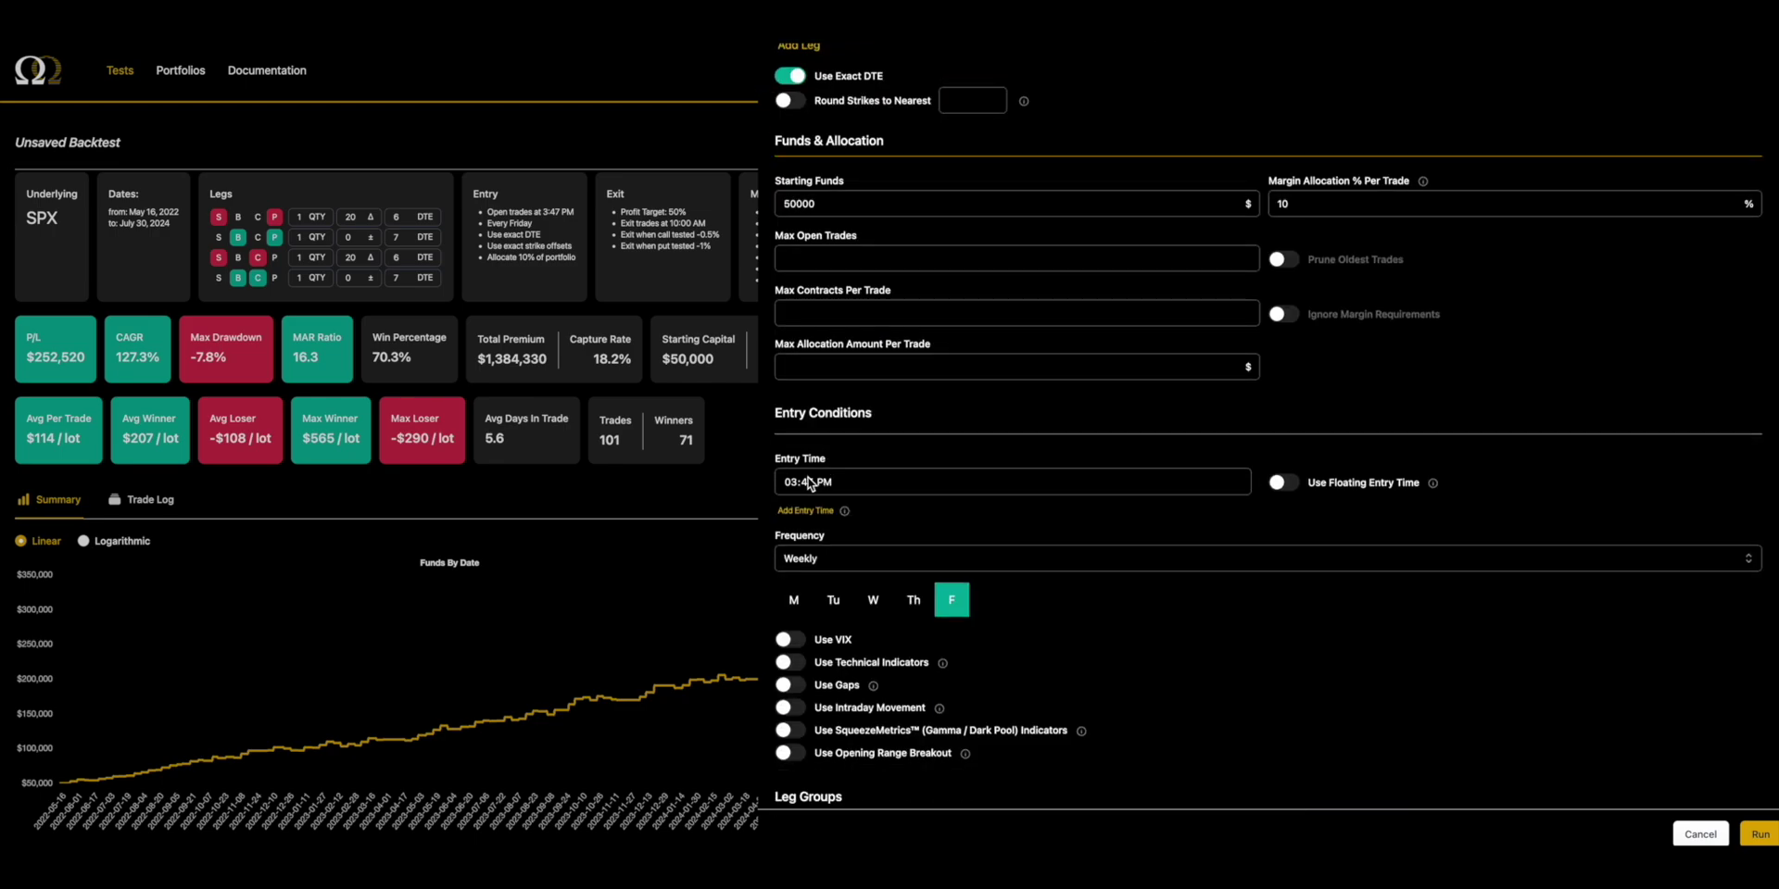
{"action": "left_click", "coordinate": [903, 480]}
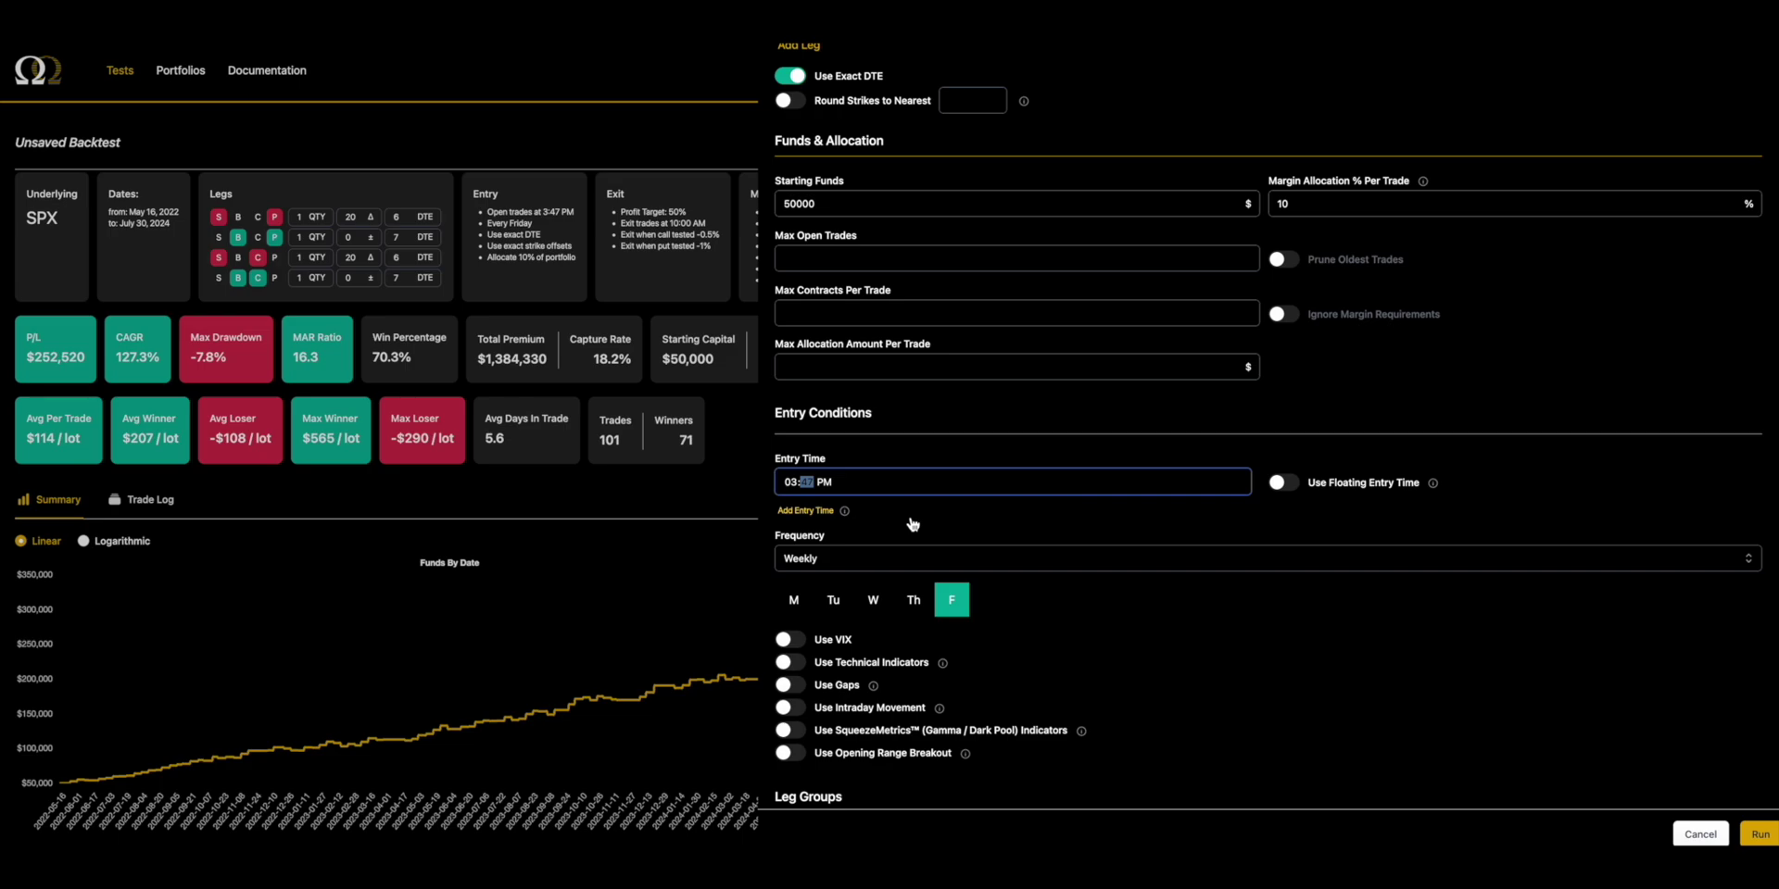
{"action": "key", "text": "Return"}
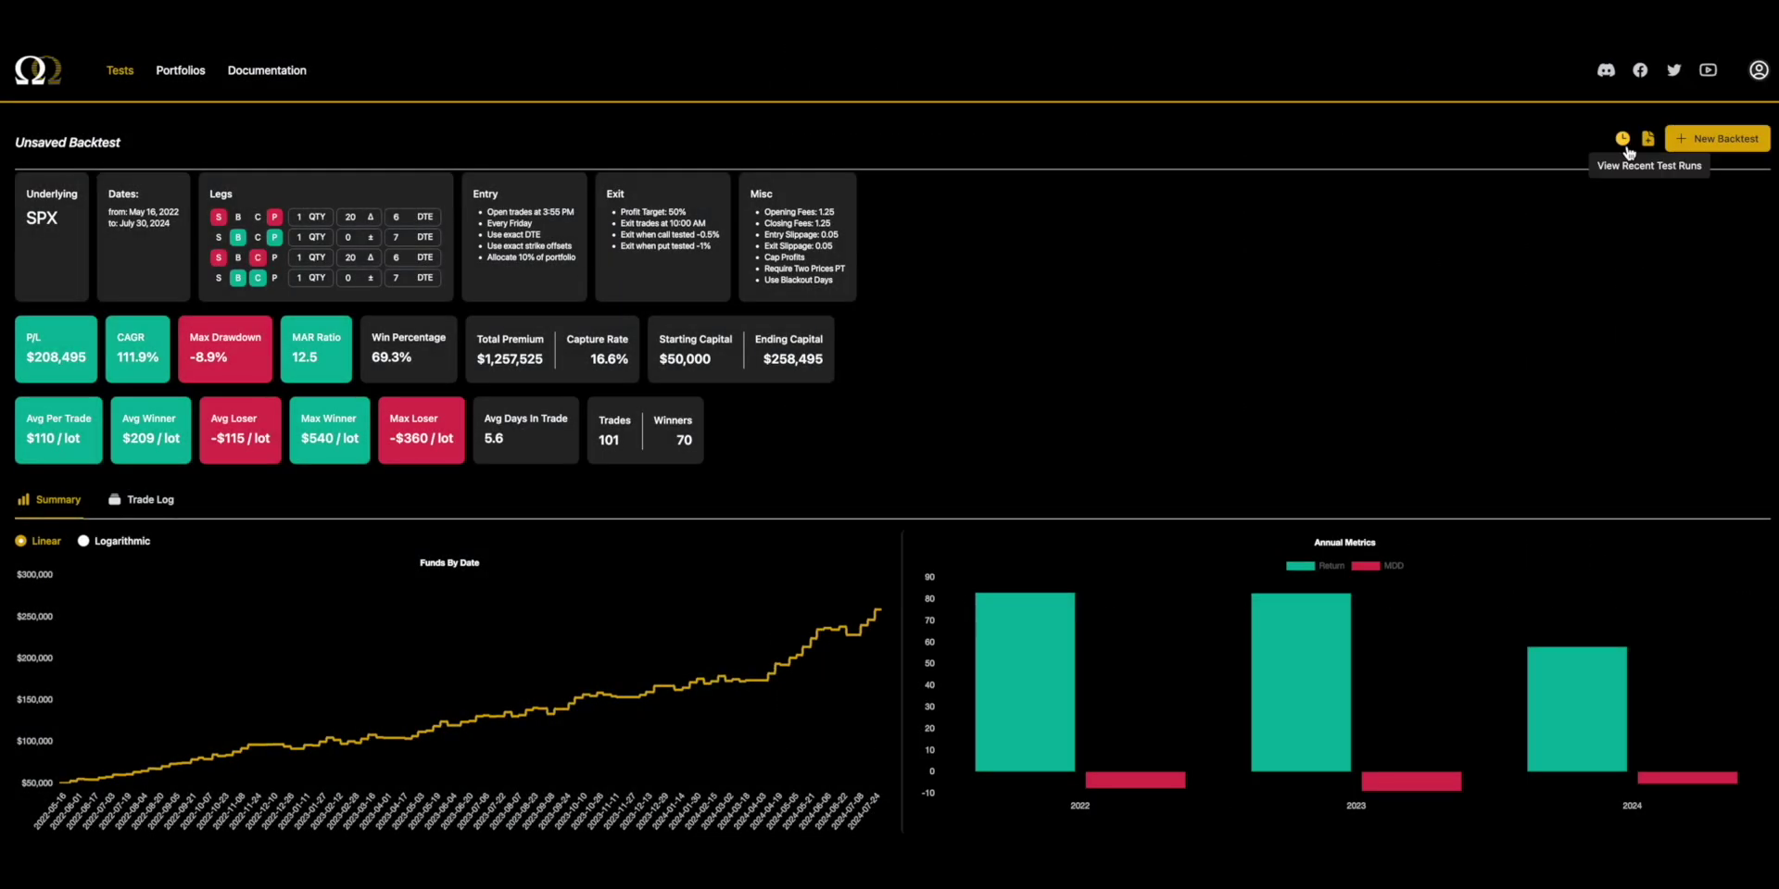
Step: Flip between the 3:47 PM ($252,520) and 3:55 PM ($208,495) recent runs, ending on the 3:47 PM run
{"action": "left_click", "coordinate": [1622, 138]}
{"action": "left_click", "coordinate": [1542, 368]}
{"action": "left_click", "coordinate": [1532, 225]}
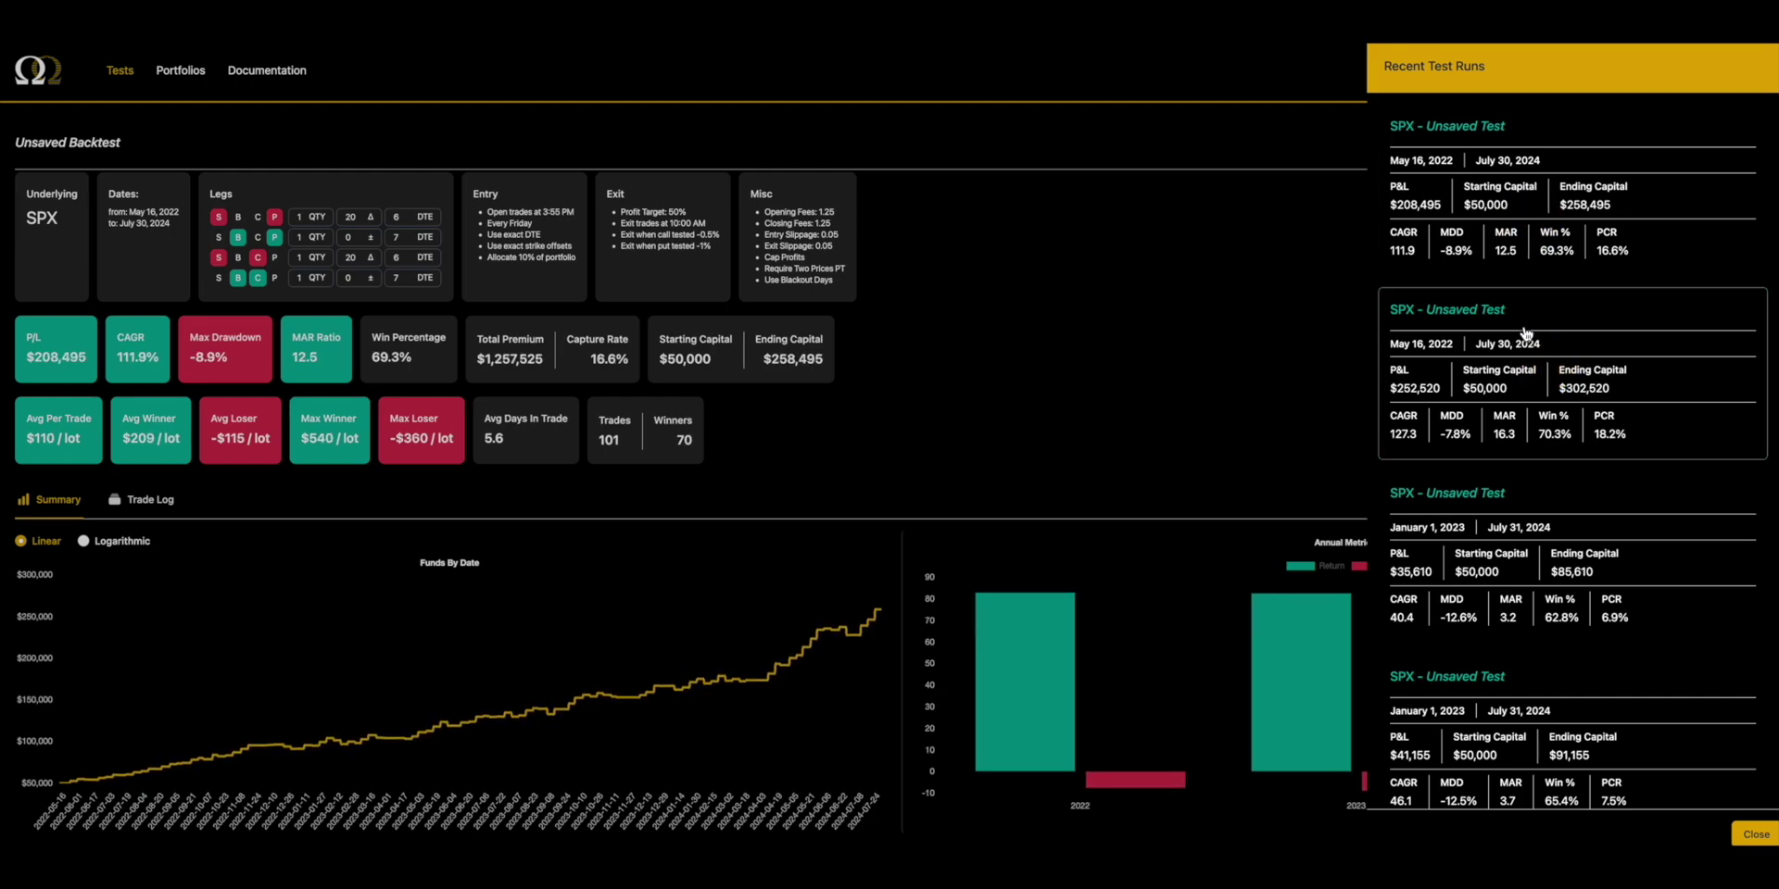
{"action": "left_click", "coordinate": [1524, 326]}
{"action": "left_click", "coordinate": [1531, 180]}
{"action": "left_click", "coordinate": [1528, 334]}
{"action": "left_click", "coordinate": [1533, 183]}
{"action": "left_click", "coordinate": [1528, 366]}
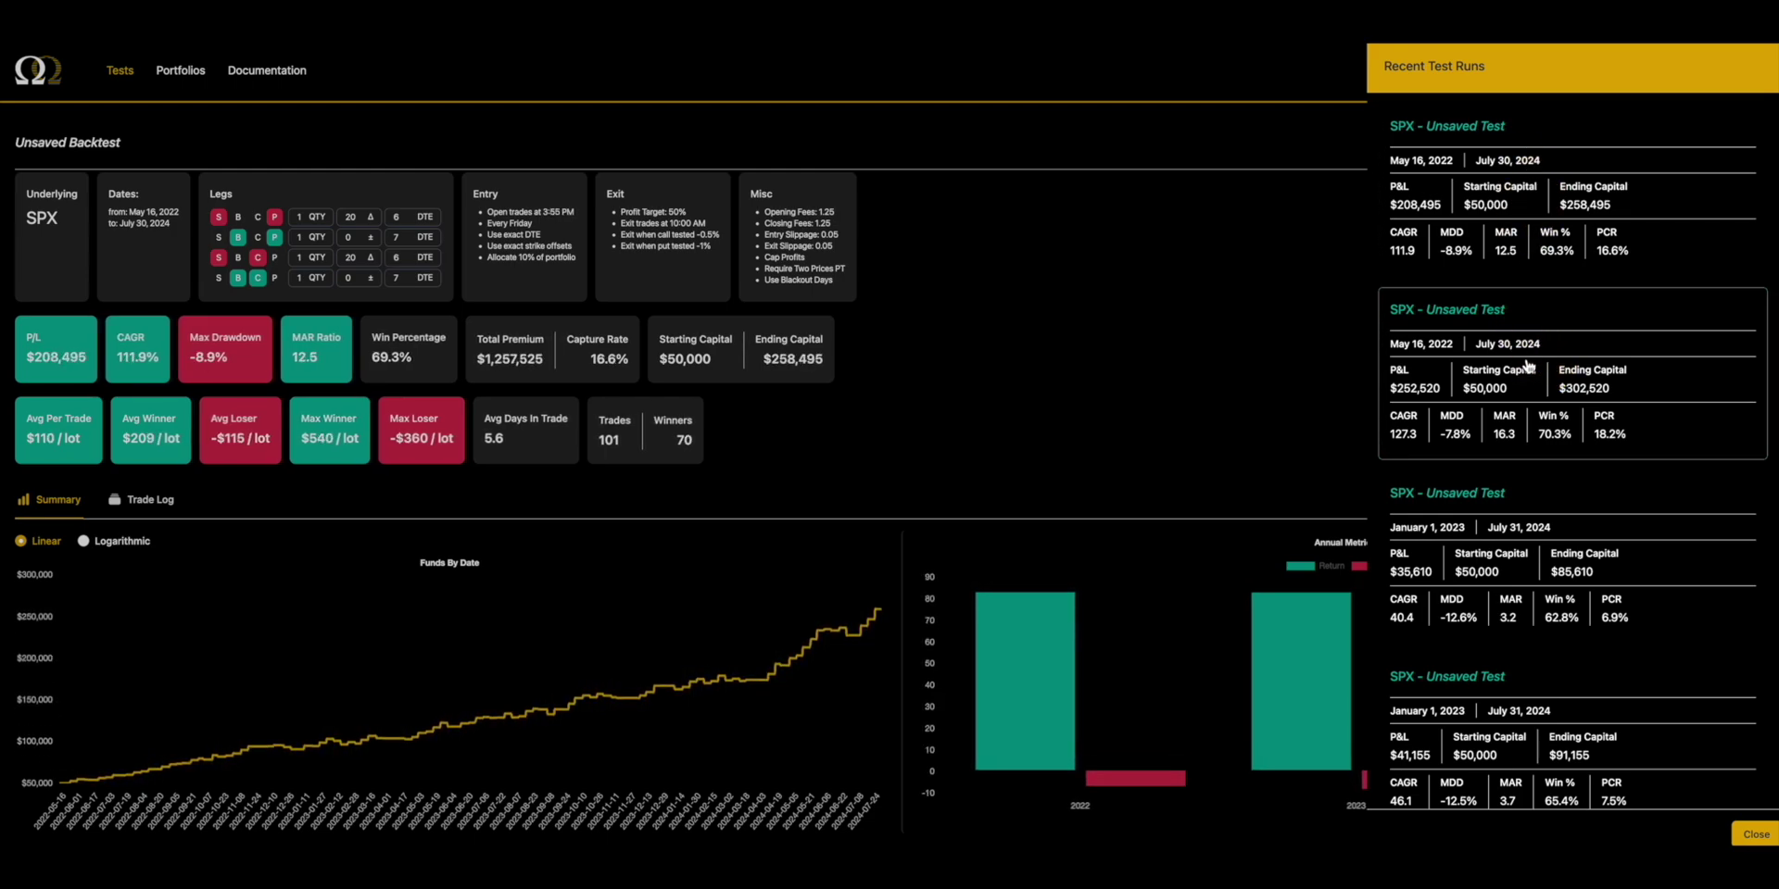
{"action": "left_click", "coordinate": [1529, 232]}
{"action": "left_click", "coordinate": [1499, 366]}
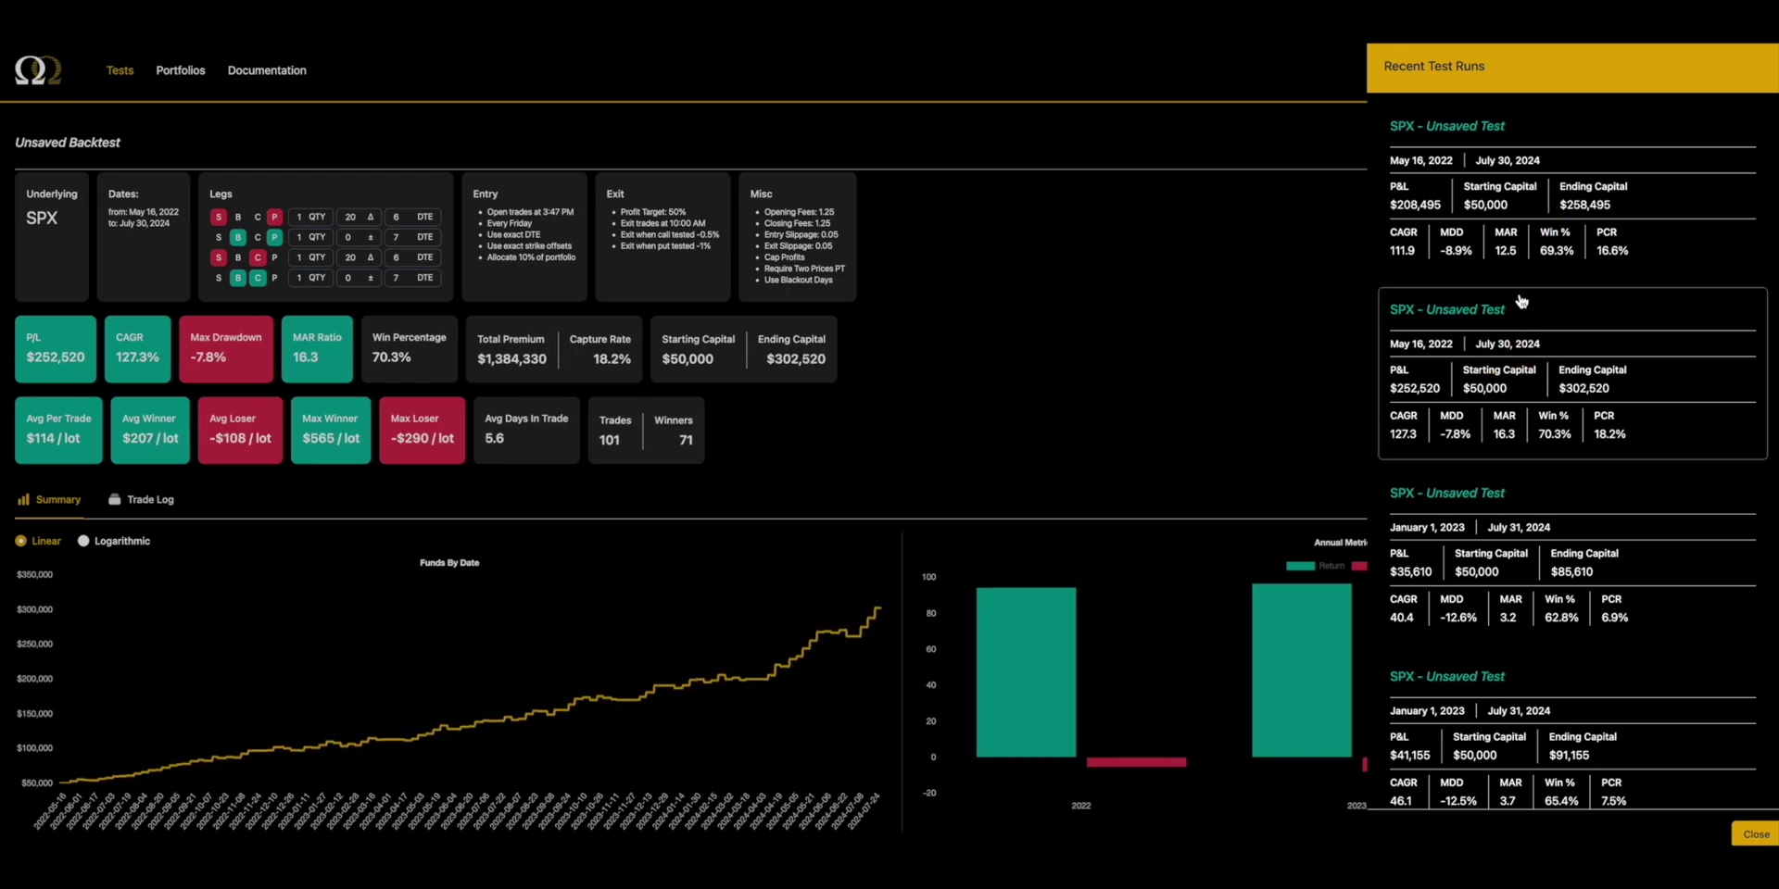
{"action": "left_click", "coordinate": [1529, 190]}
{"action": "left_click", "coordinate": [1511, 362]}
{"action": "left_click", "coordinate": [1531, 222]}
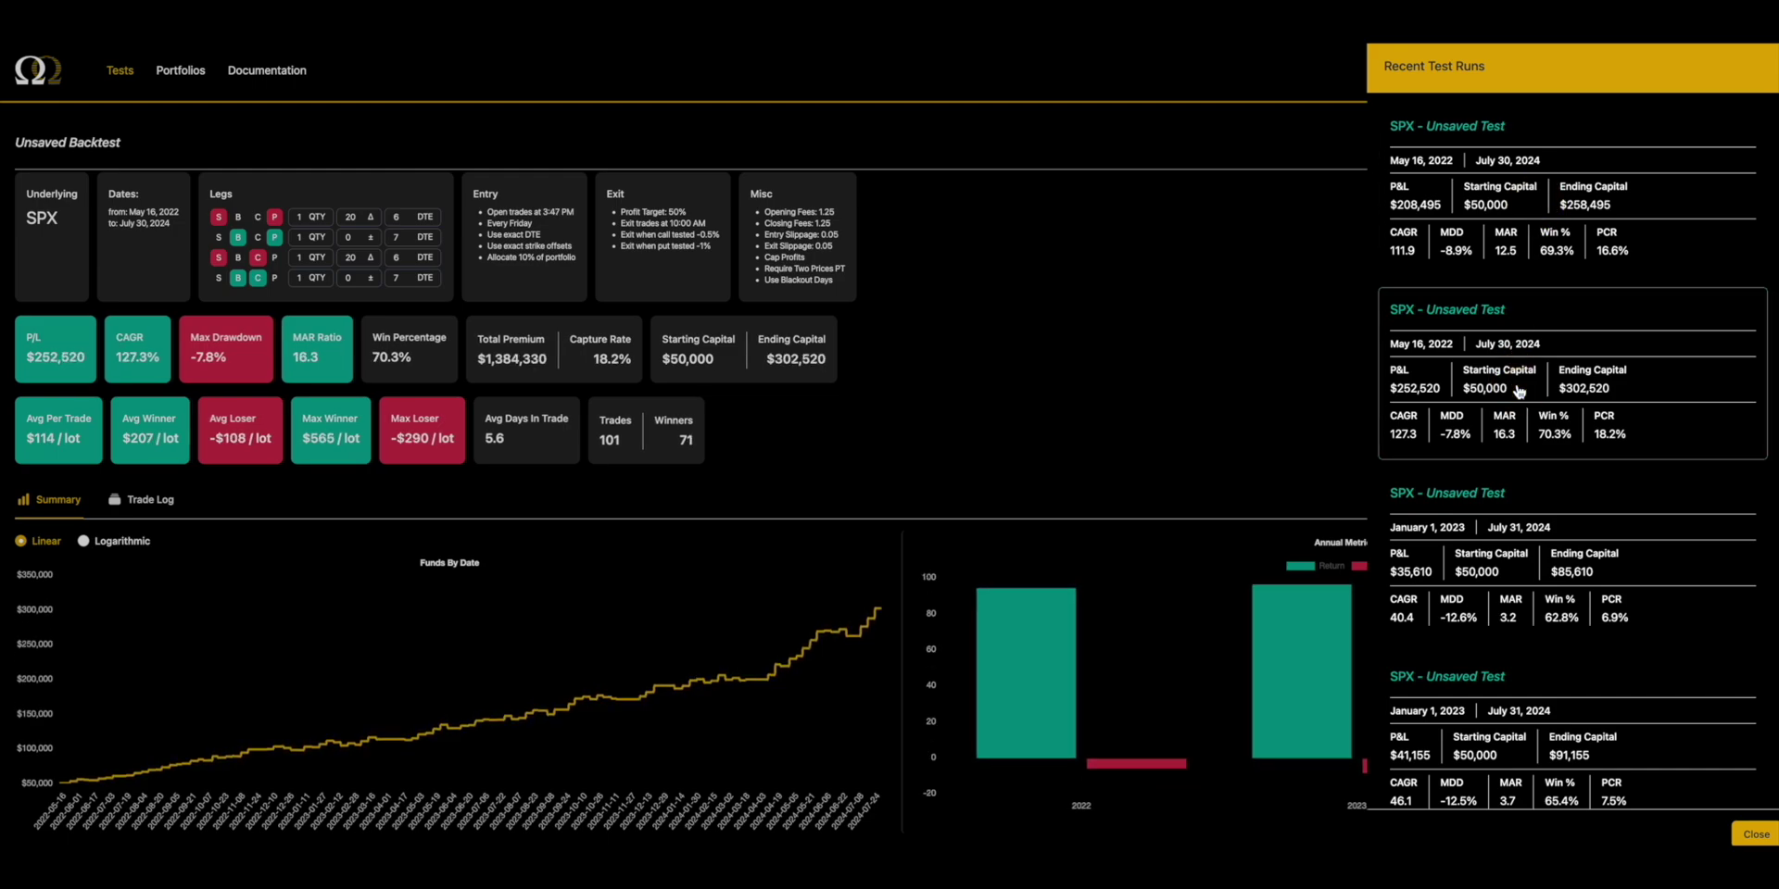
{"action": "left_click", "coordinate": [1512, 361]}
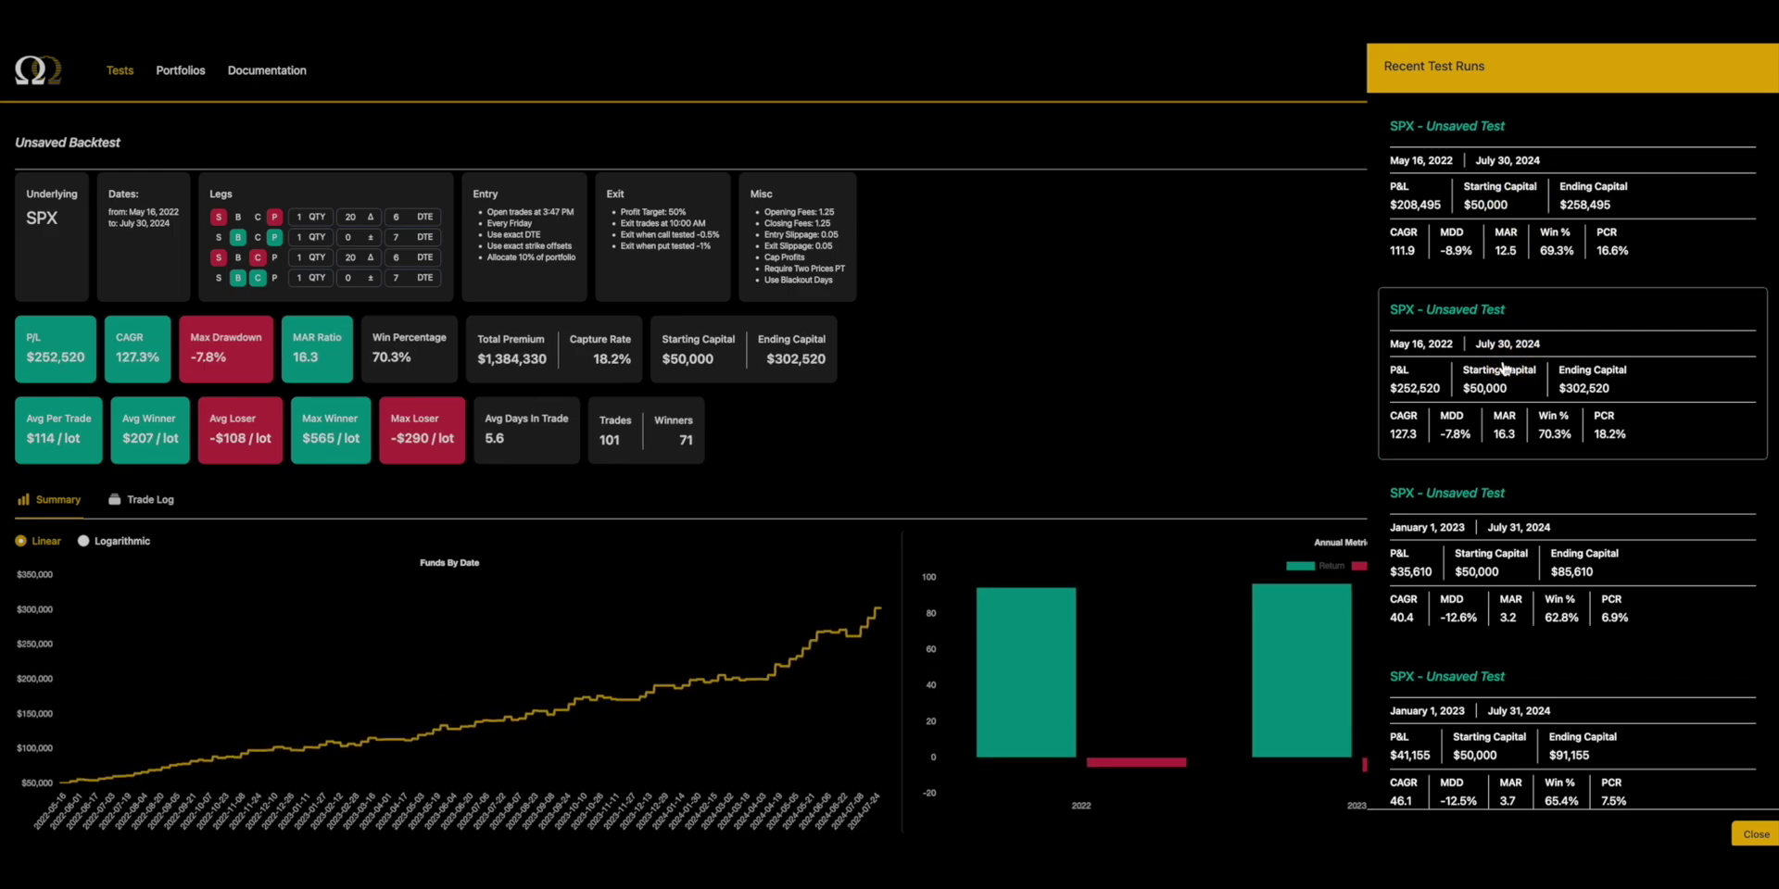
{"action": "left_click", "coordinate": [1499, 246]}
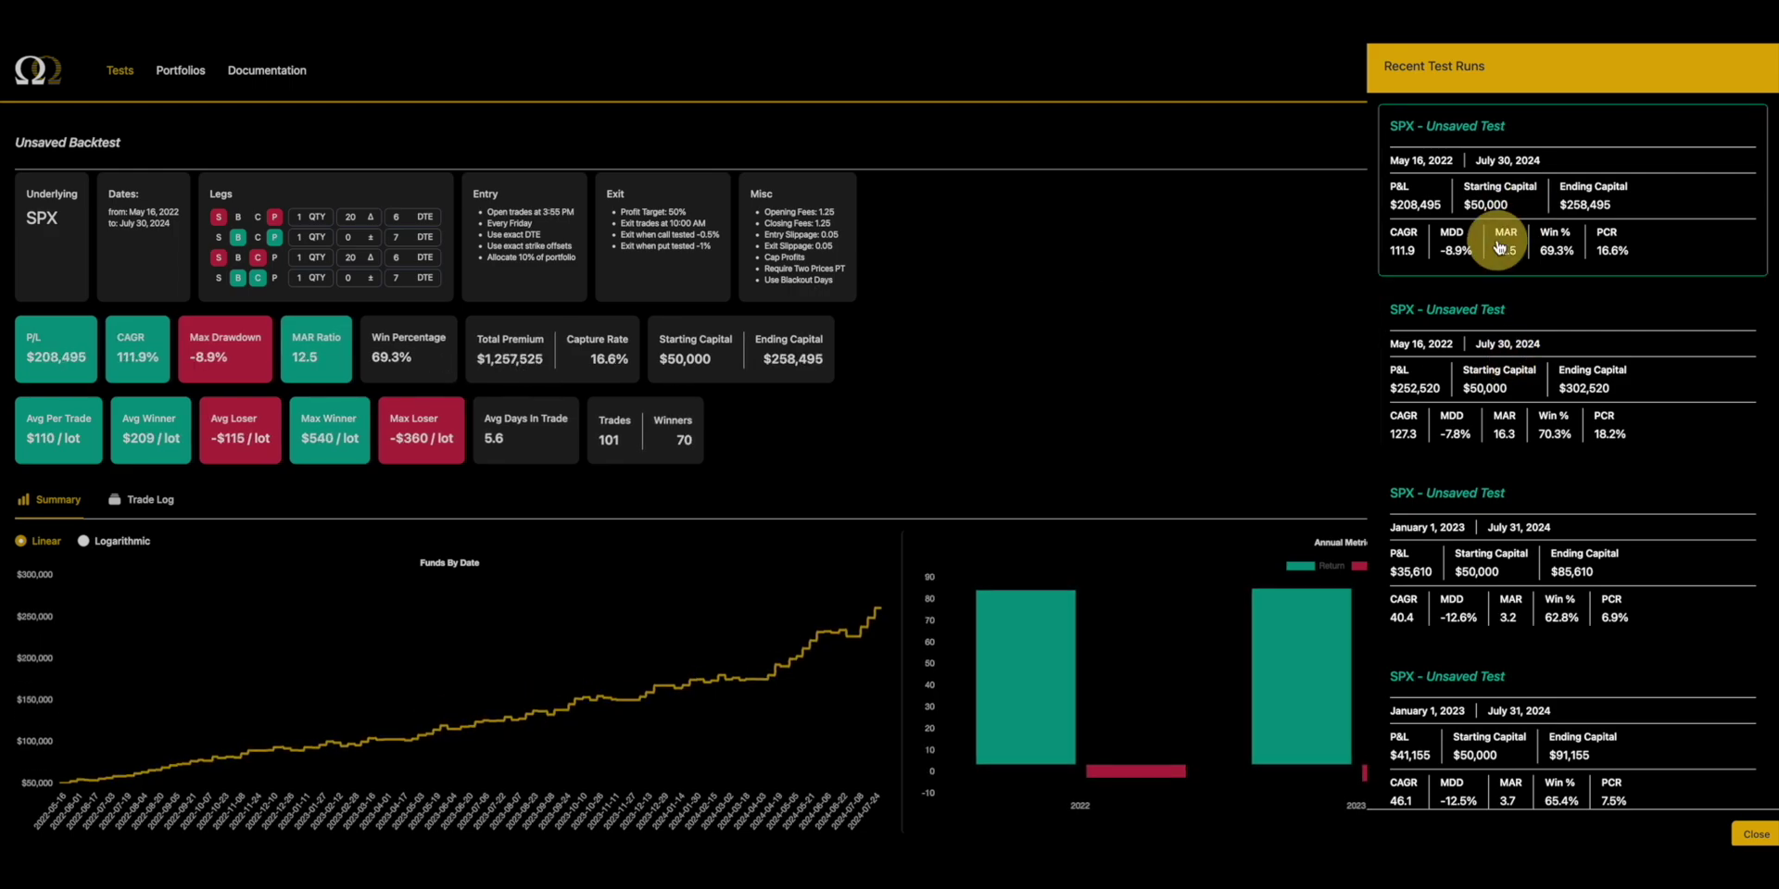
{"action": "left_click", "coordinate": [1503, 353]}
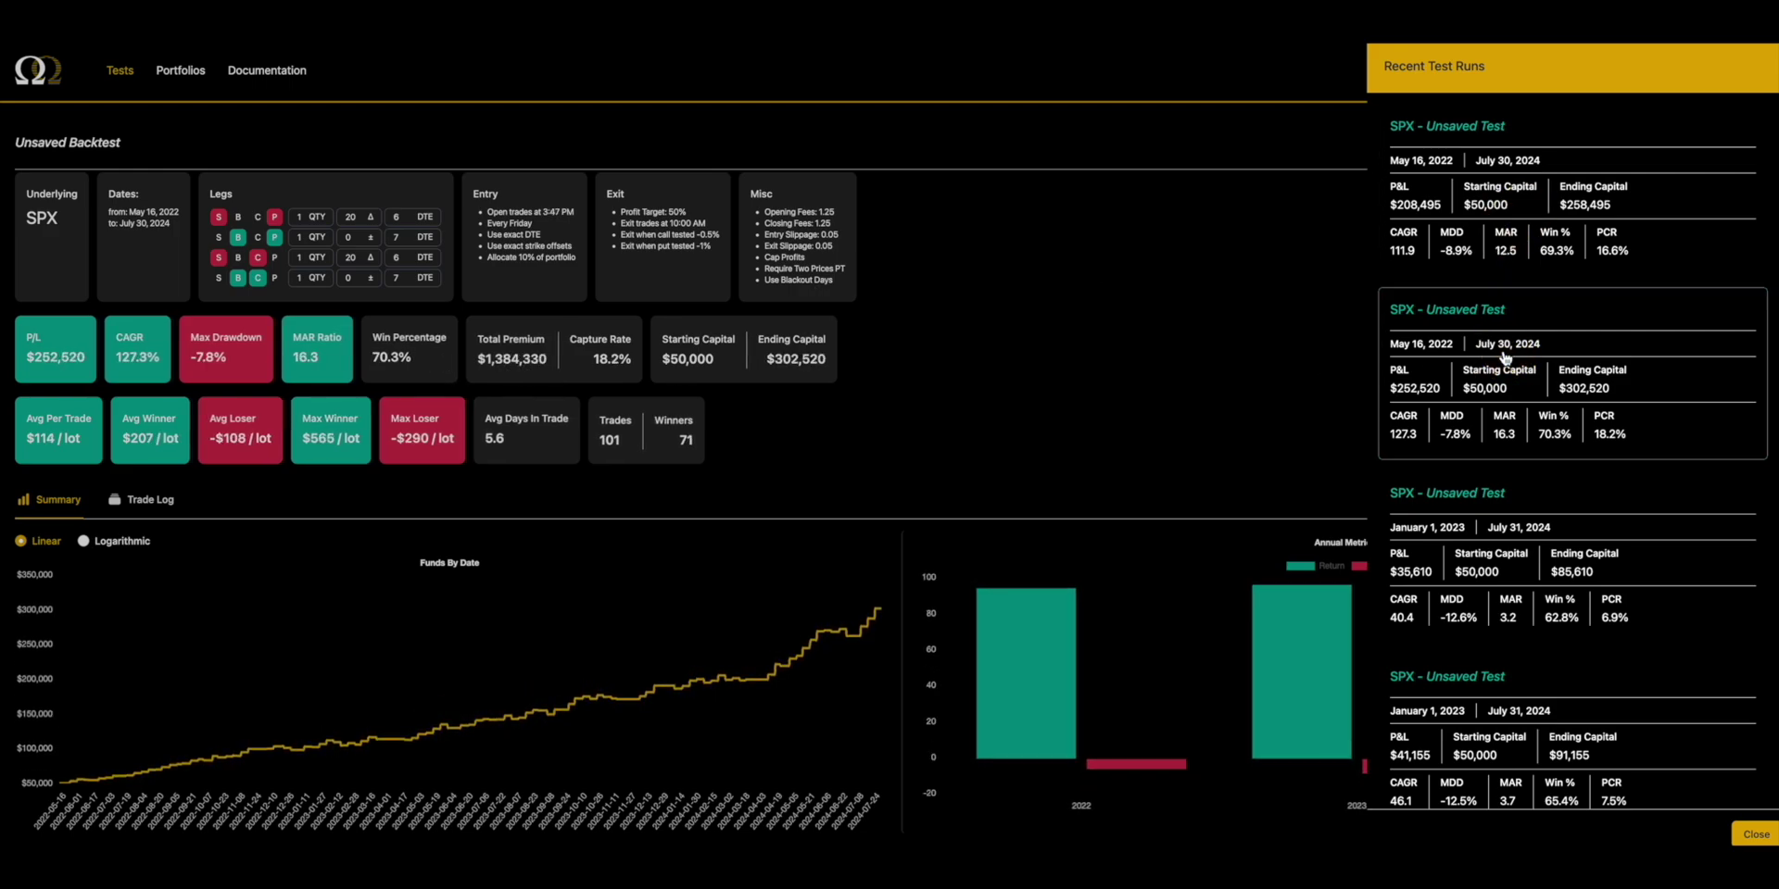
{"action": "left_click", "coordinate": [1534, 213]}
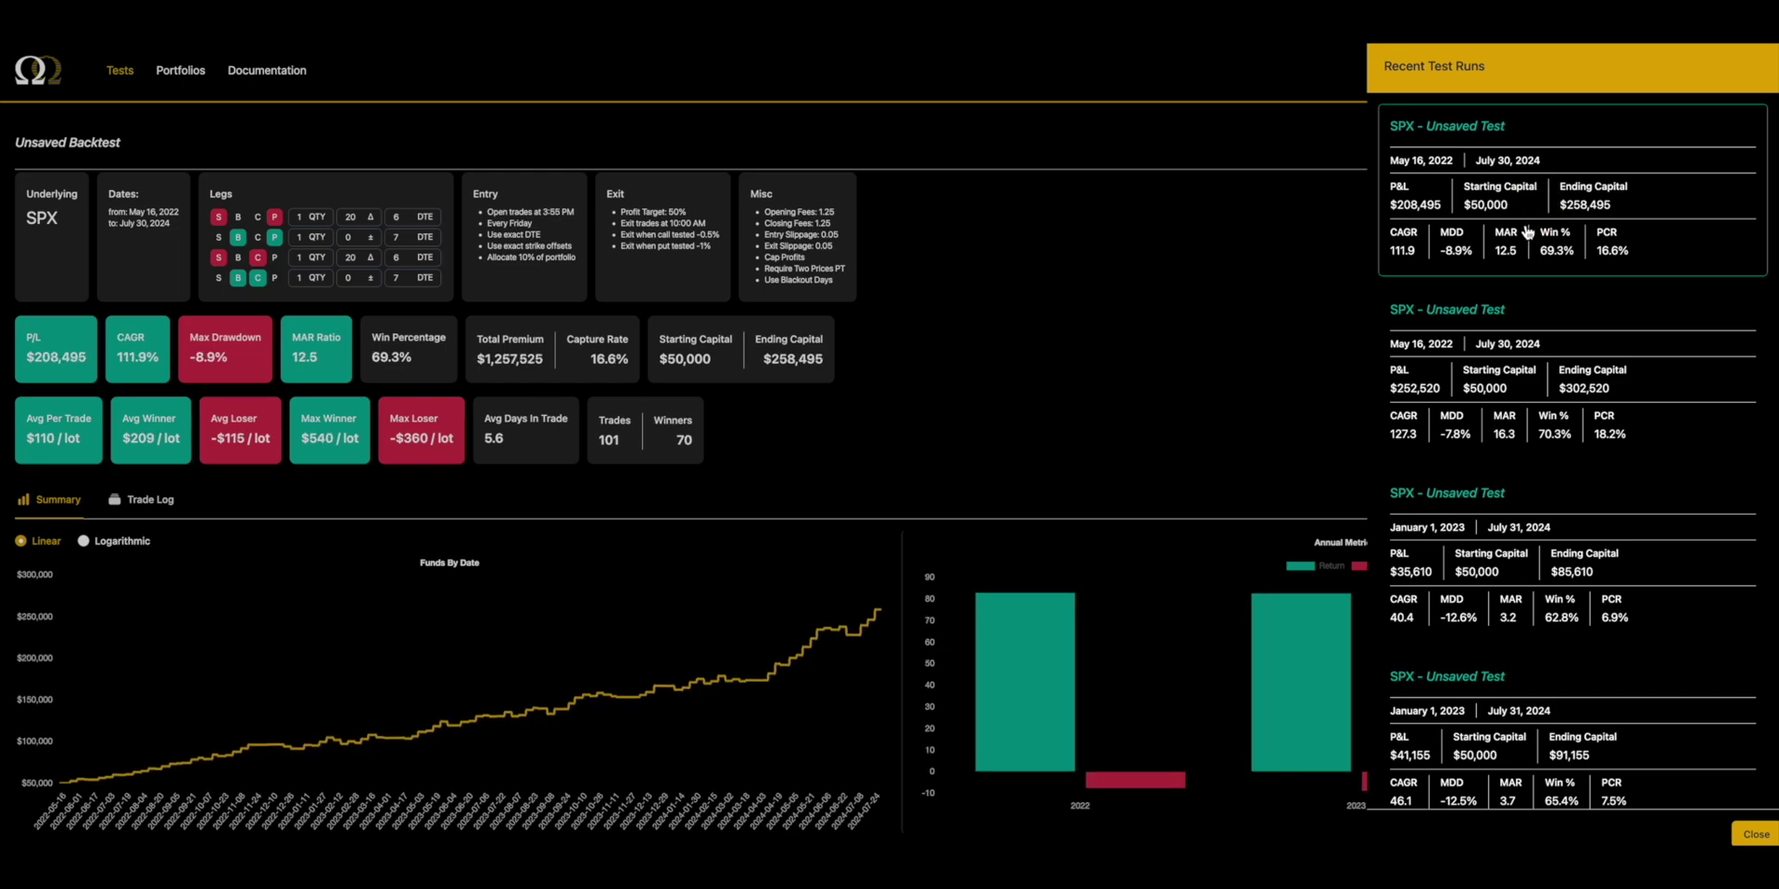
{"action": "left_click", "coordinate": [1520, 371]}
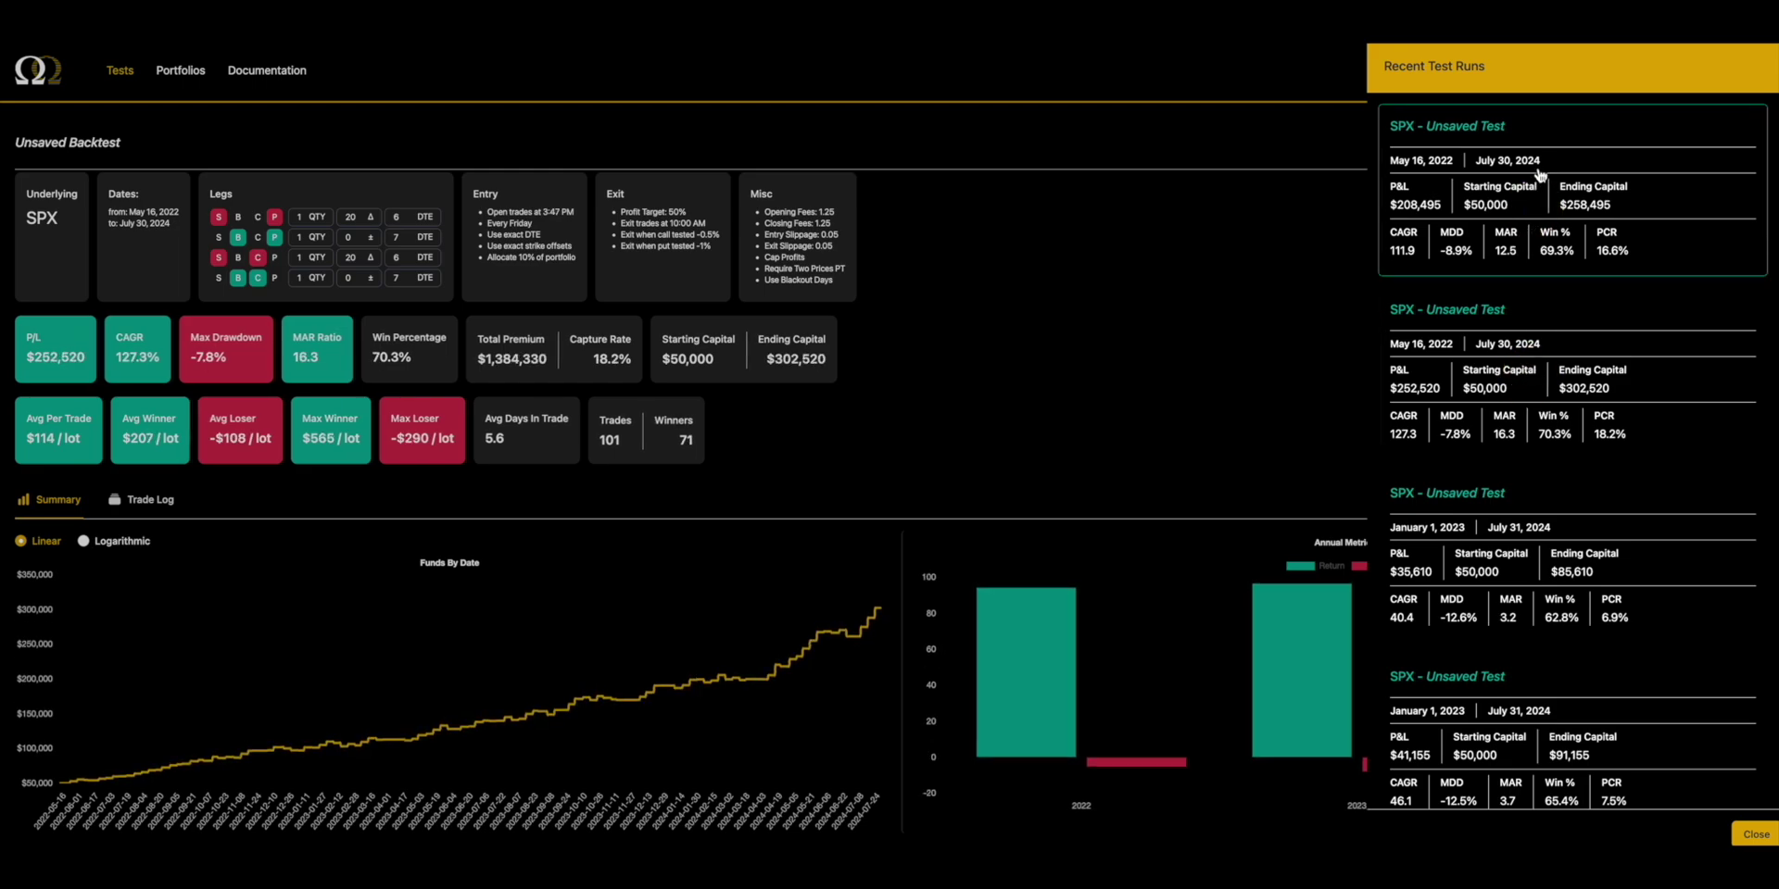
{"action": "left_click", "coordinate": [1538, 169]}
{"action": "left_click", "coordinate": [1541, 370]}
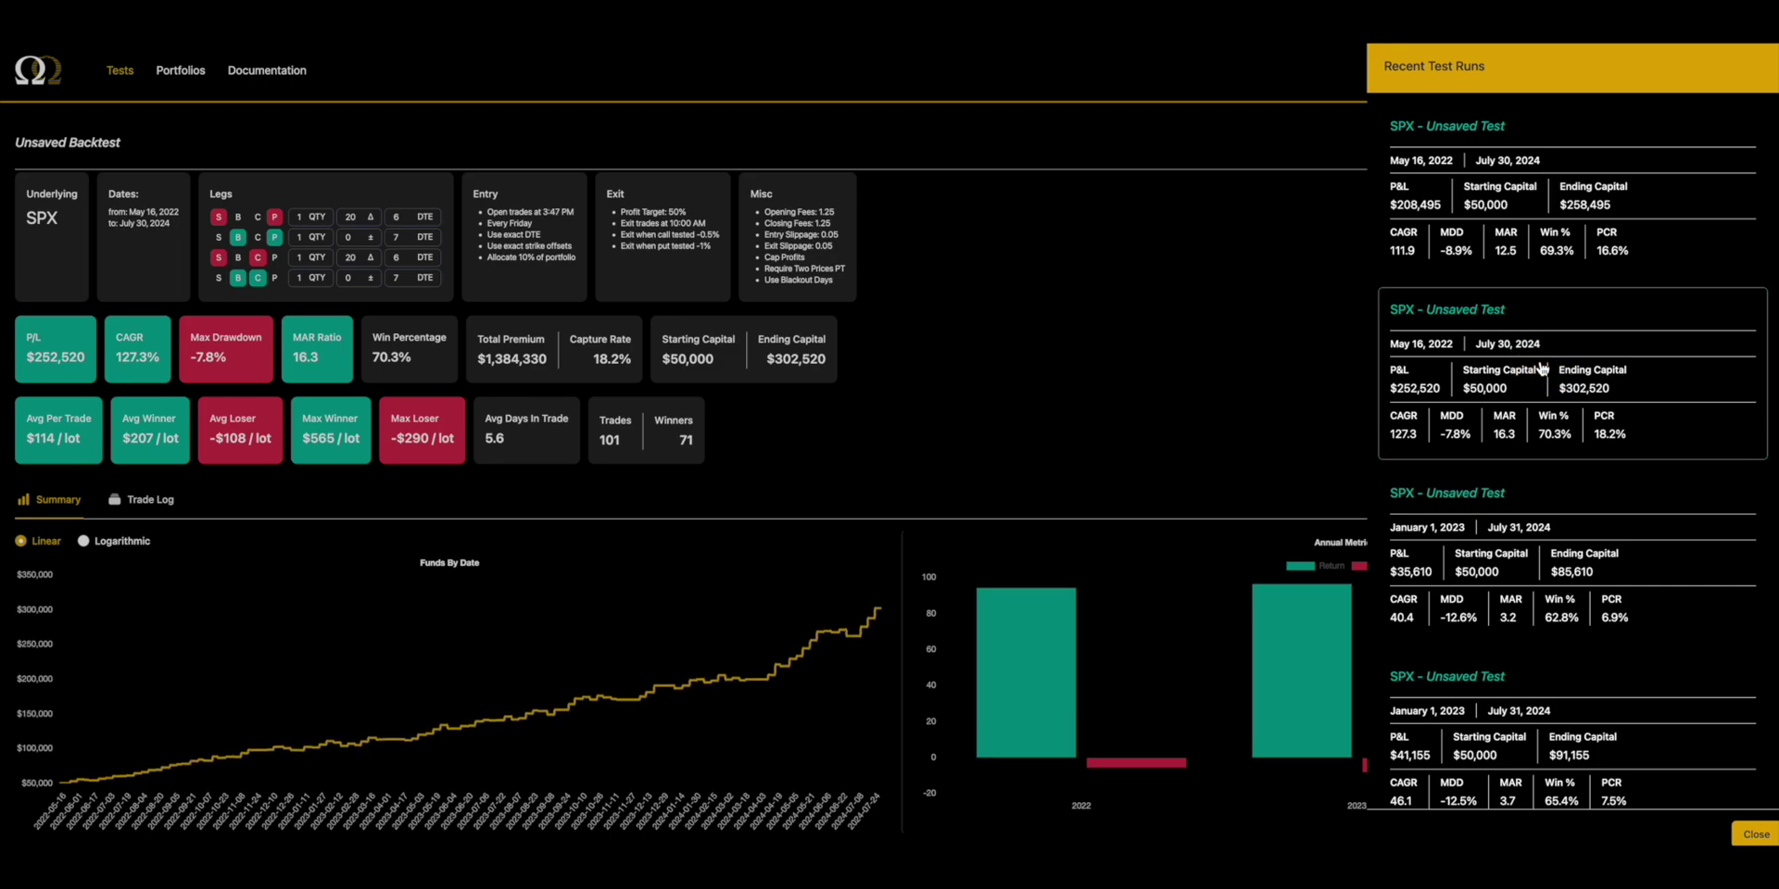
{"action": "left_click", "coordinate": [1549, 197]}
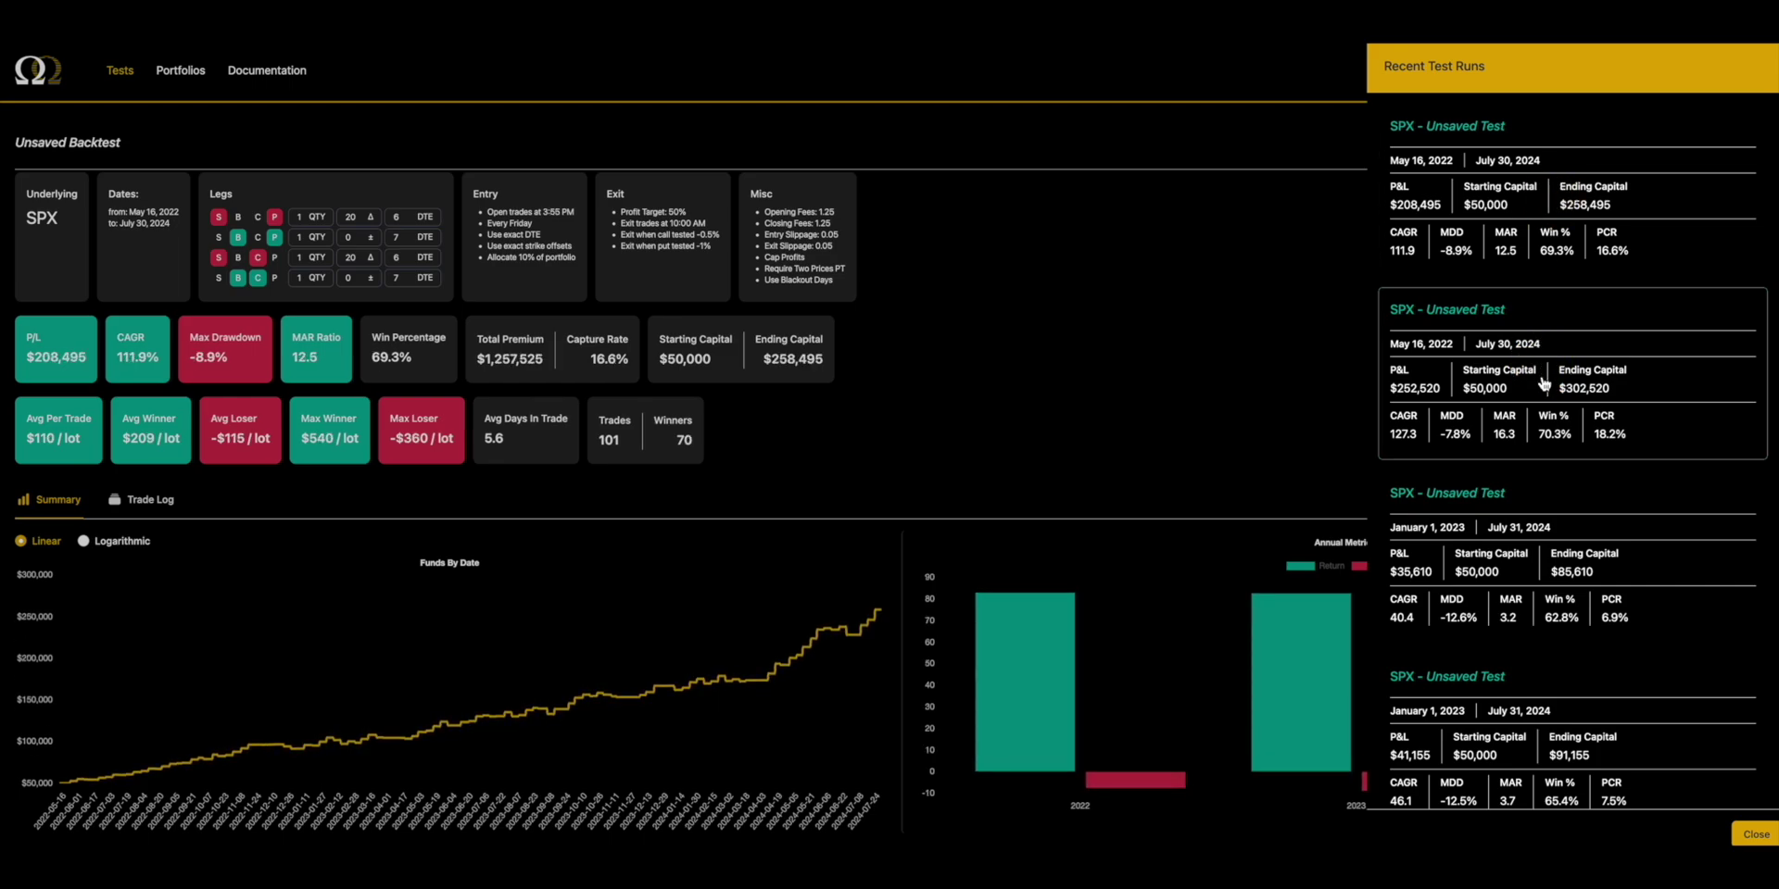
{"action": "left_click", "coordinate": [1540, 376]}
{"action": "left_click", "coordinate": [1552, 237]}
{"action": "left_click", "coordinate": [1569, 390]}
{"action": "left_click", "coordinate": [1566, 211]}
{"action": "left_click", "coordinate": [1543, 384]}
{"action": "left_click", "coordinate": [1545, 248]}
{"action": "left_click", "coordinate": [1516, 396]}
{"action": "left_click", "coordinate": [1199, 286]}
Step: Start a new backtest from the loaded run with entry minutes set to 43 (3:43 PM) and run it
{"action": "left_click", "coordinate": [1709, 146]}
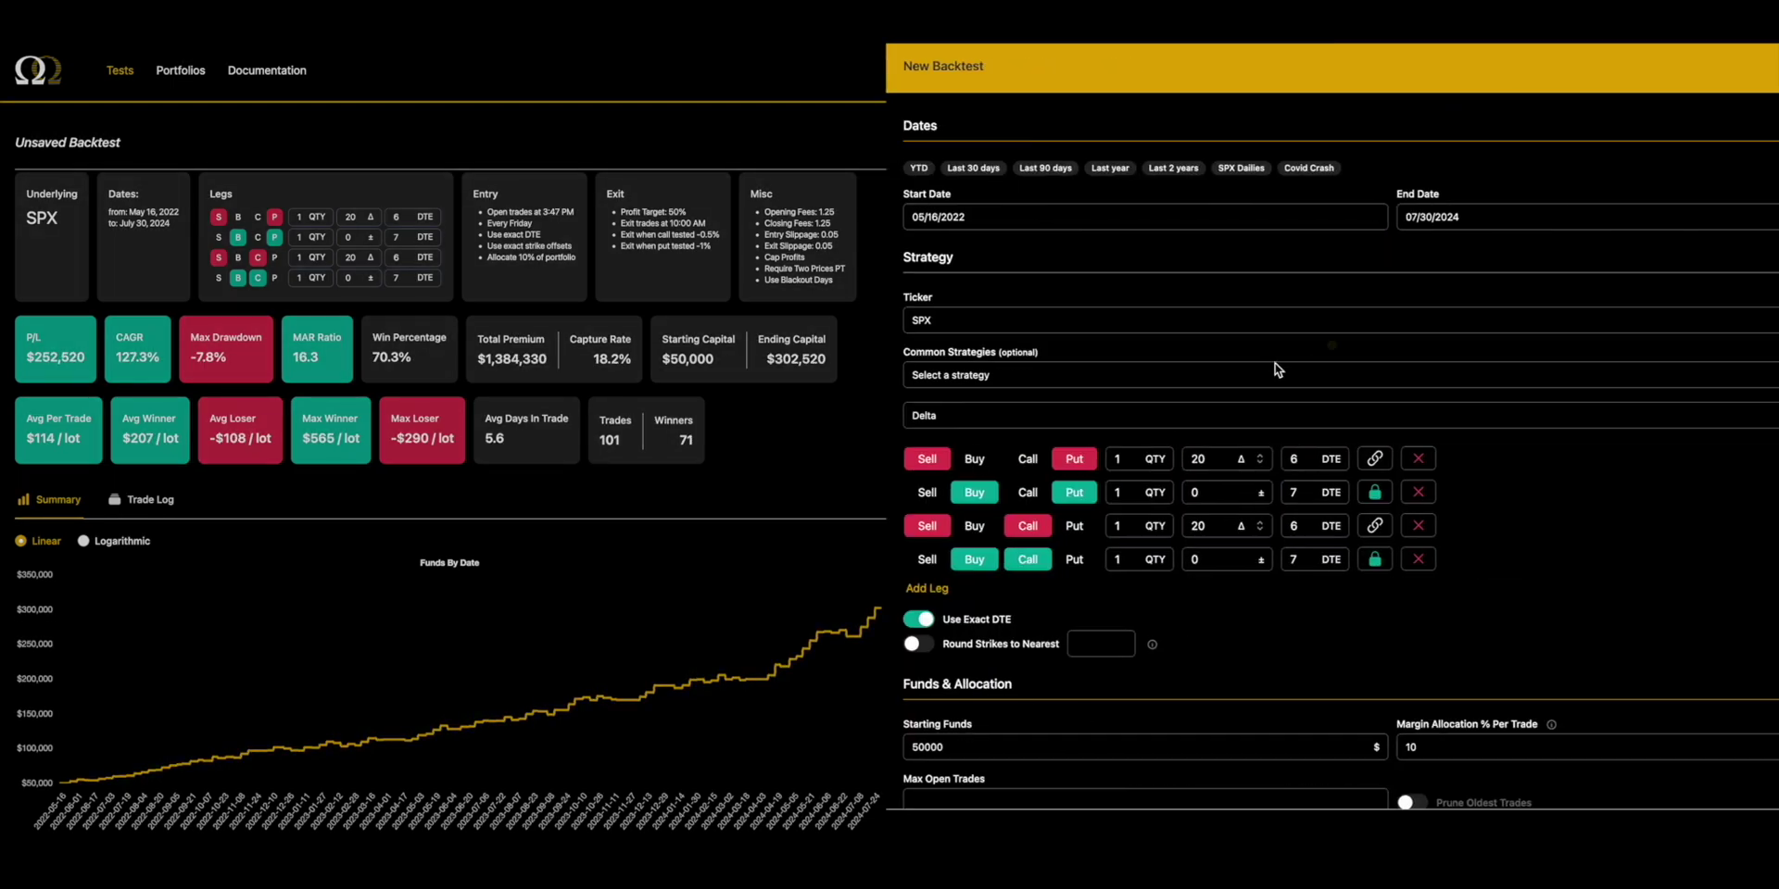
{"action": "scroll", "coordinate": [992, 547], "scroll_direction": "down", "scroll_amount": 4}
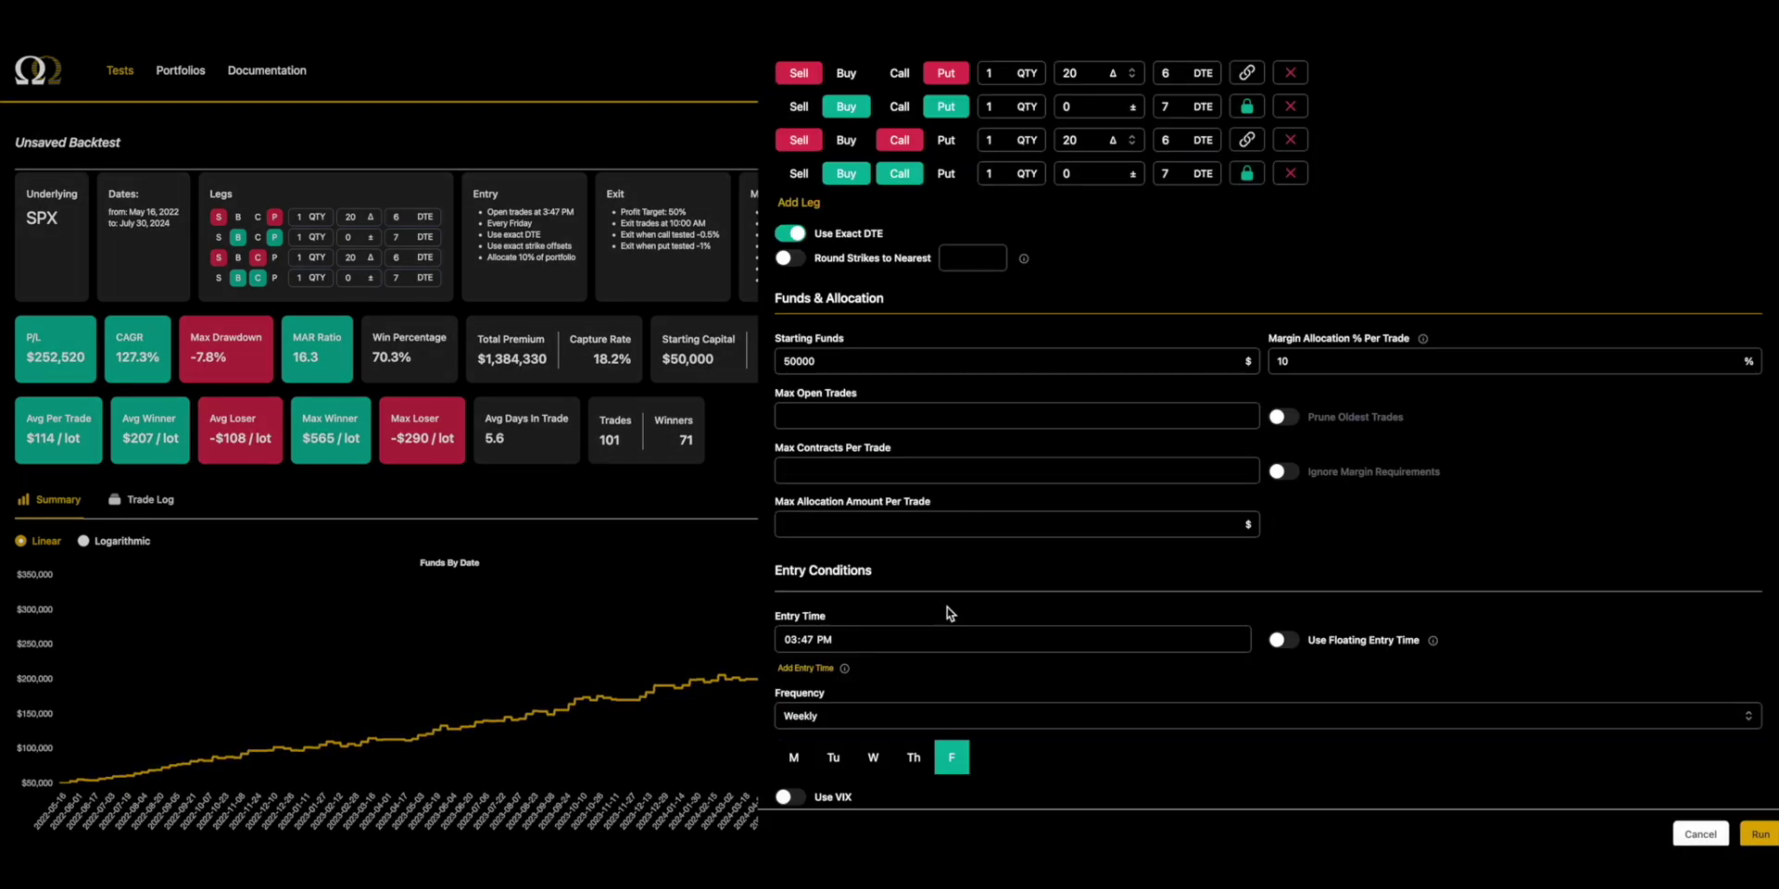
{"action": "scroll", "coordinate": [945, 593], "scroll_direction": "down", "scroll_amount": 1}
{"action": "left_click", "coordinate": [805, 635]}
{"action": "type", "text": "43"}
{"action": "key", "text": "Return"}
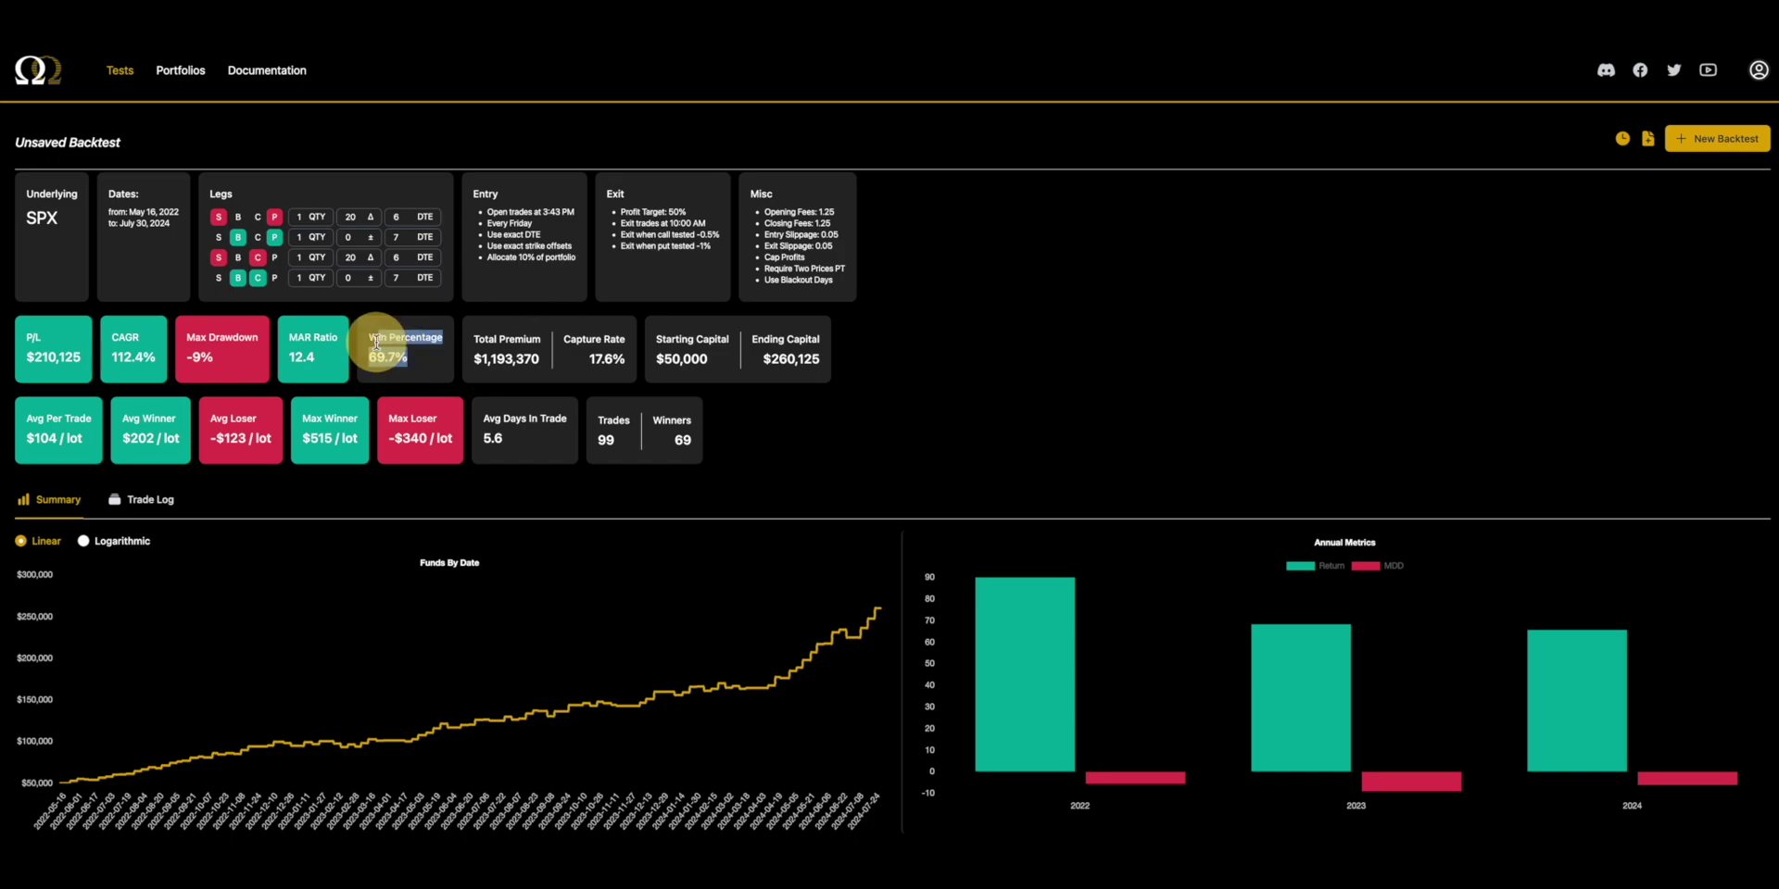
Step: Unlock the exact strike offsets on legs 2 and 4 in a new backtest and run it
{"action": "left_click", "coordinate": [1708, 141]}
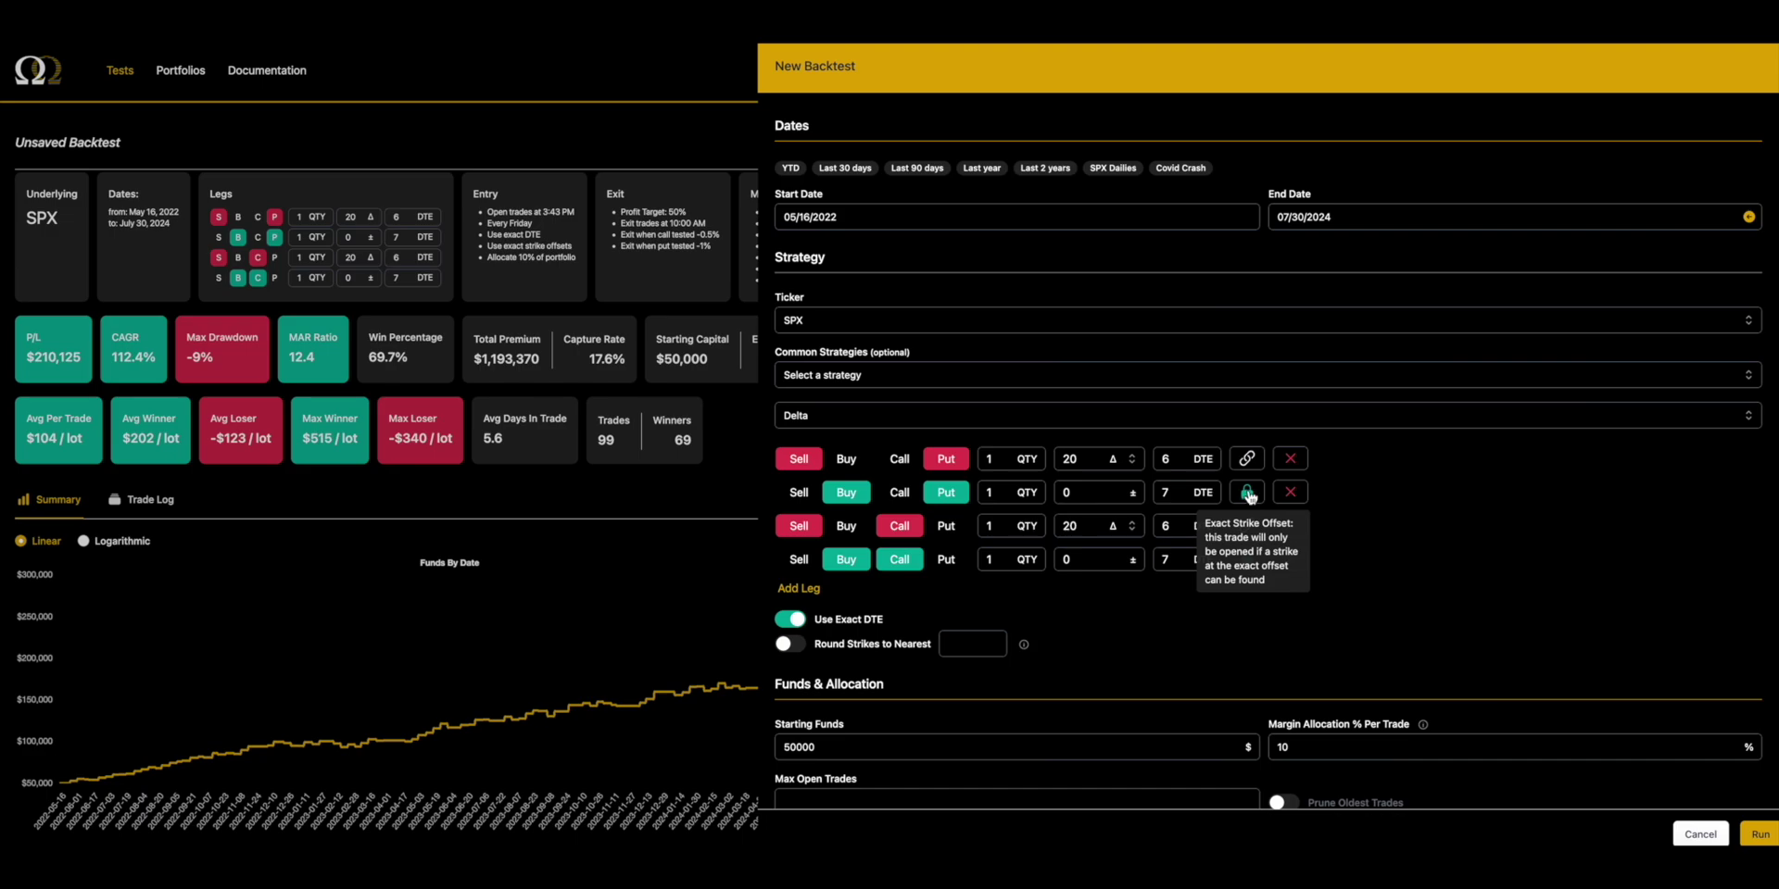
{"action": "left_click", "coordinate": [1248, 494]}
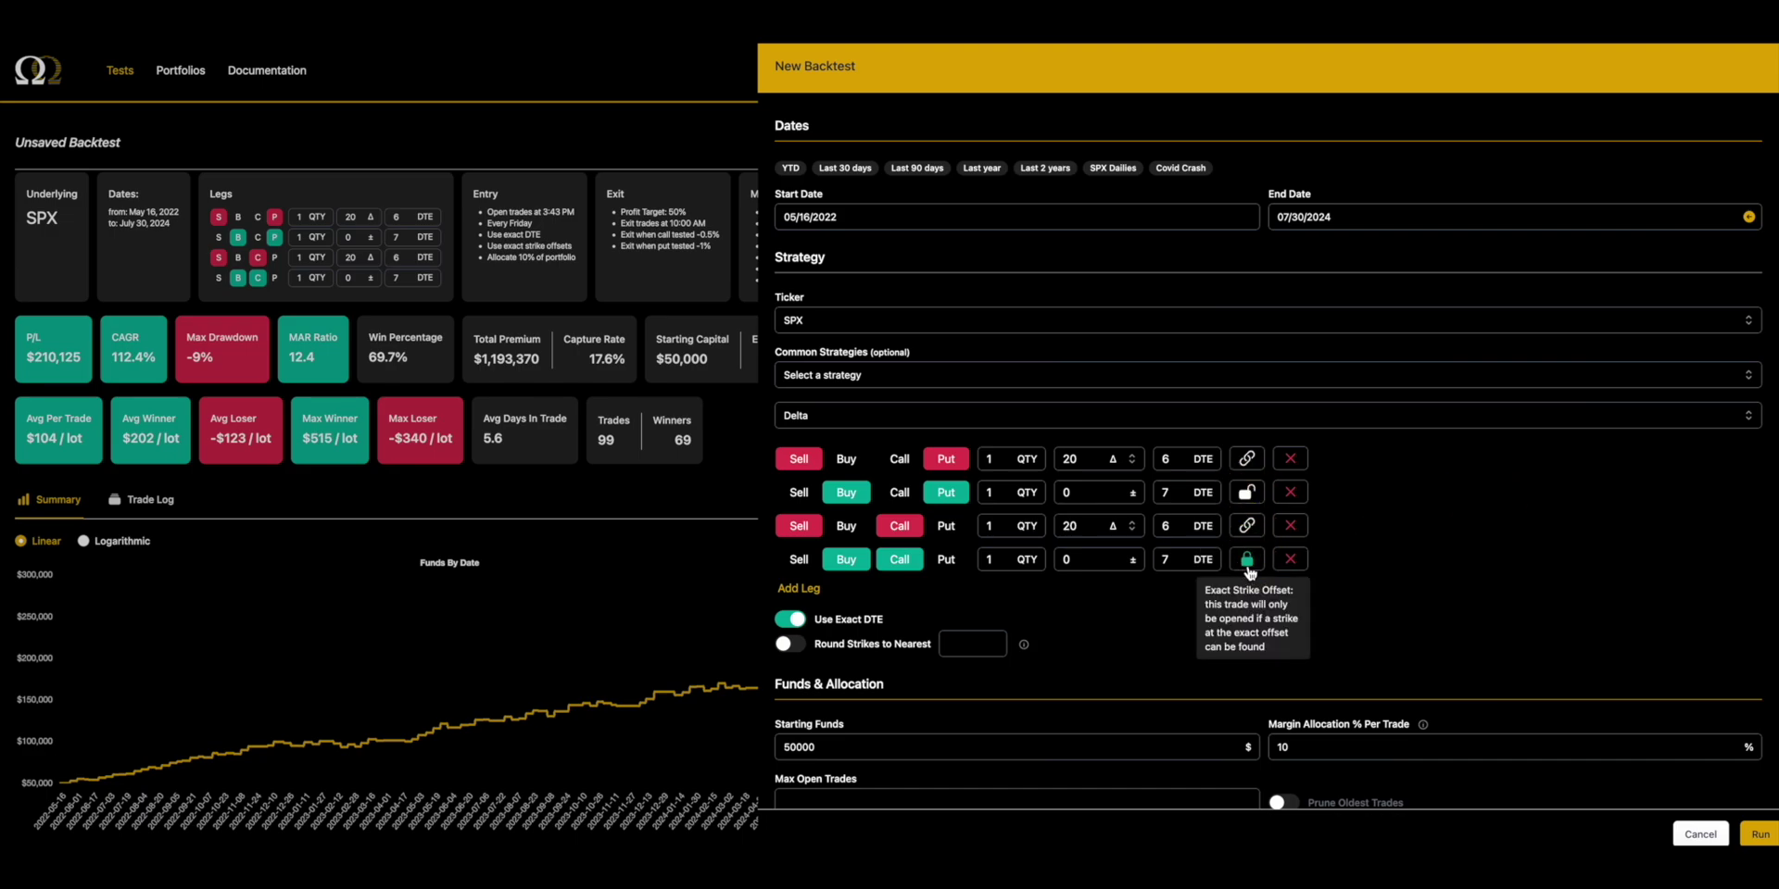
{"action": "left_click", "coordinate": [1248, 567]}
{"action": "left_click", "coordinate": [1758, 834]}
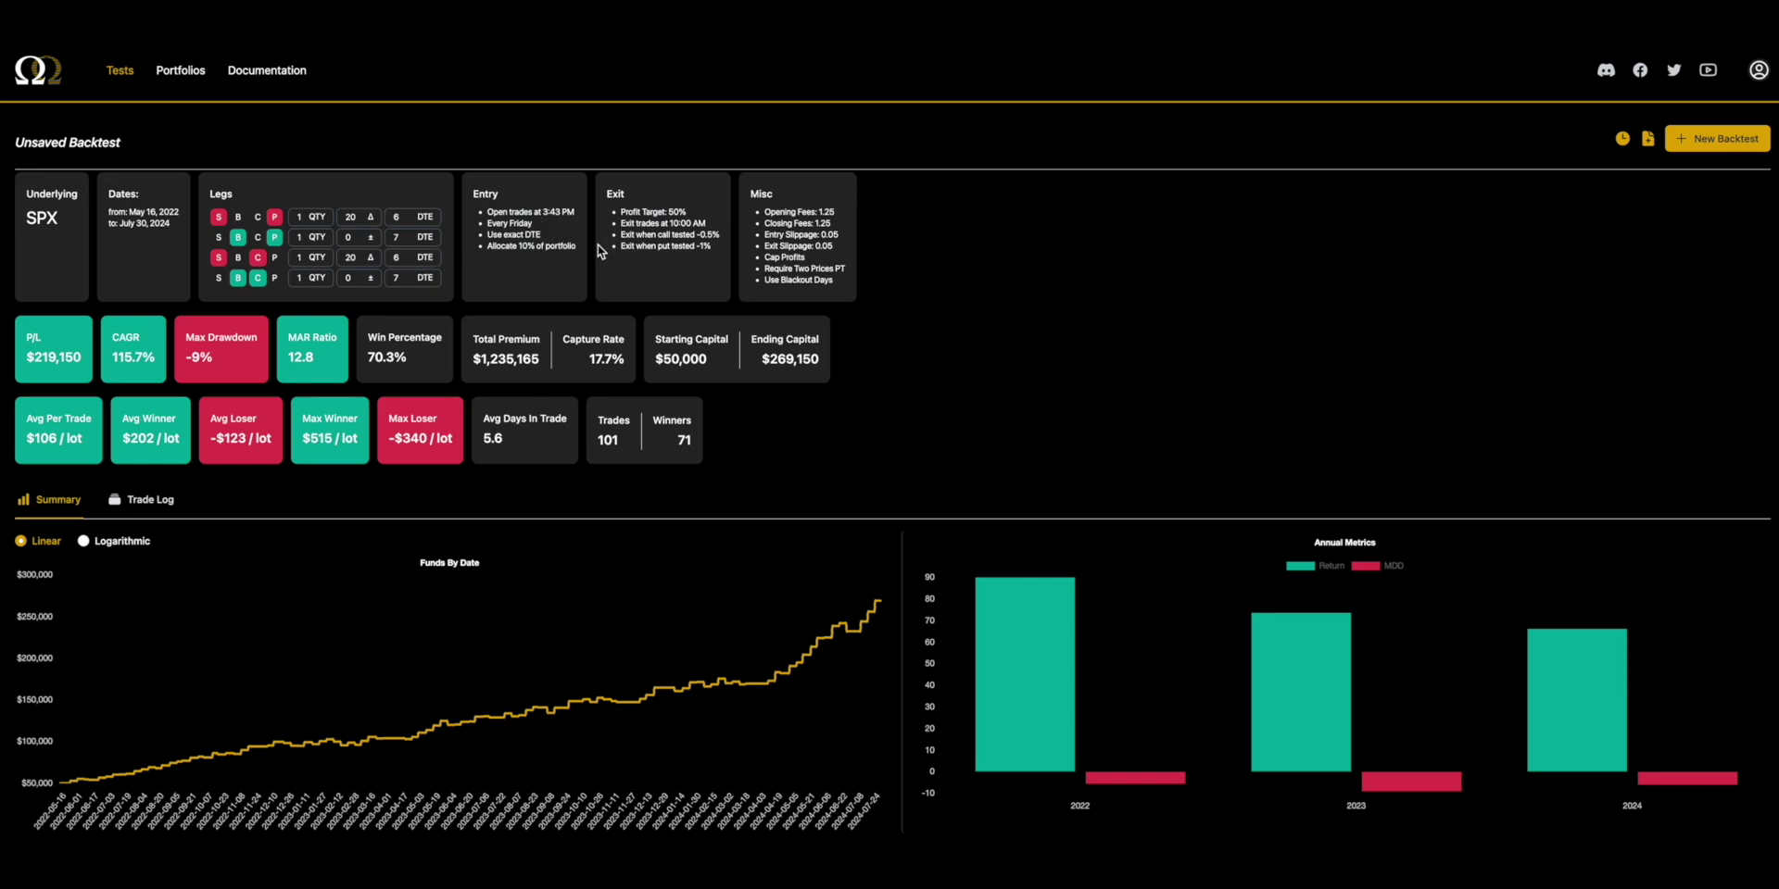
Step: Cycle through the $208,495, $252,520, $210,125 and $219,150 recent runs, ending on the 3:43 PM $219,150 run
{"action": "left_click", "coordinate": [1623, 139]}
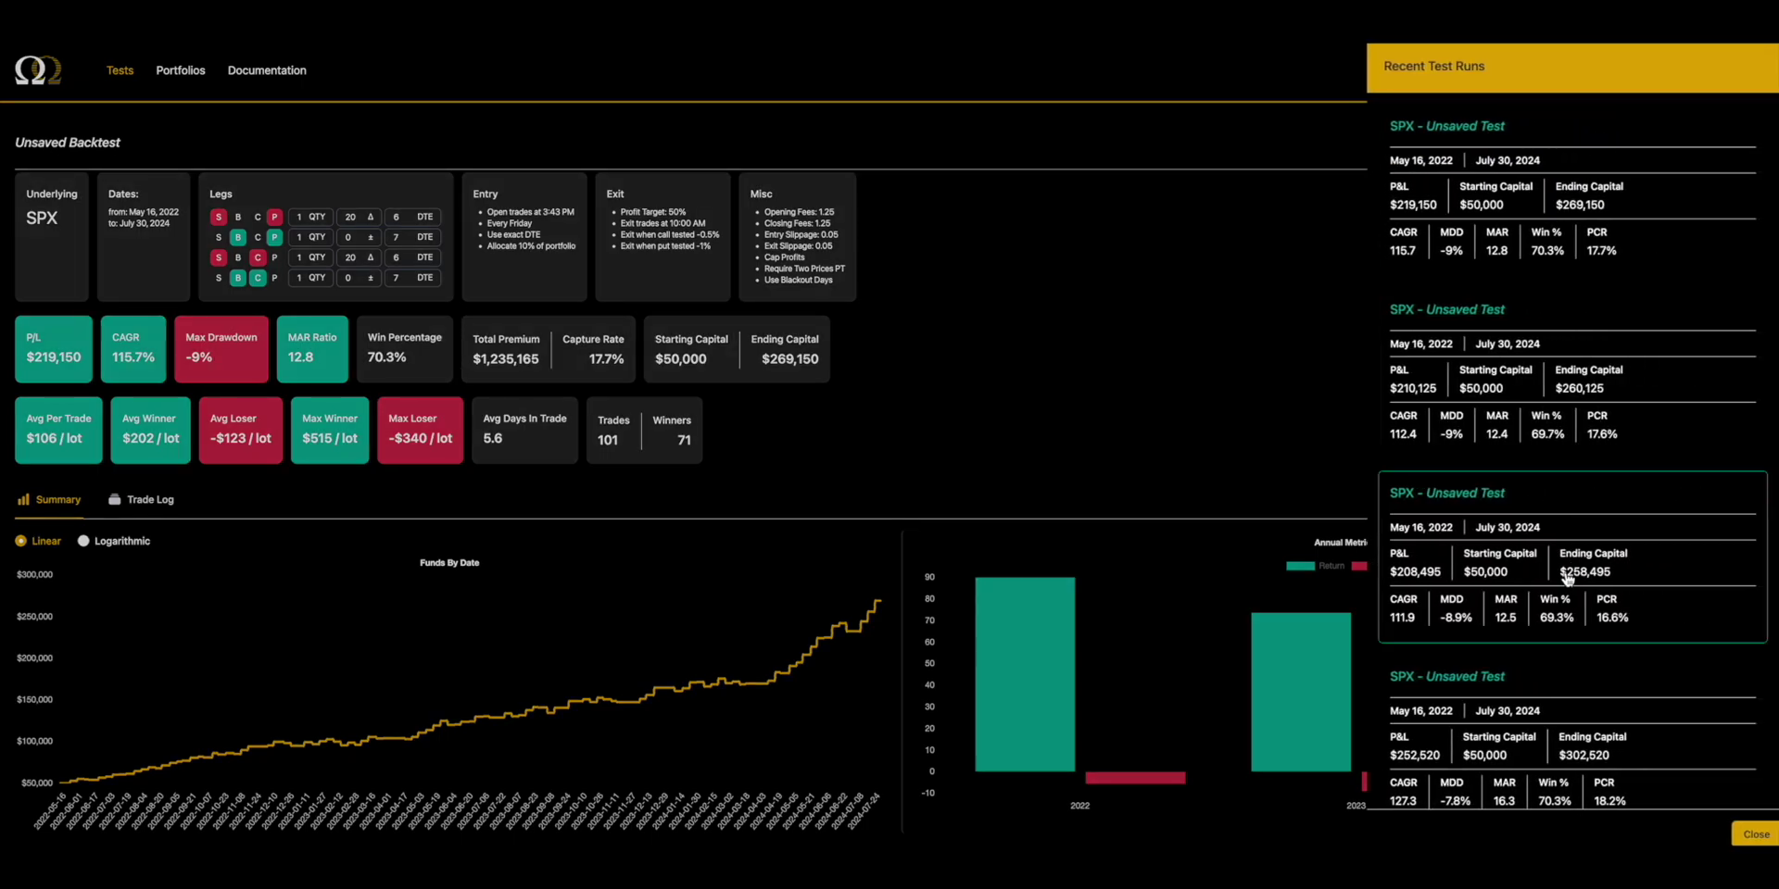
{"action": "left_click", "coordinate": [1566, 574]}
{"action": "left_click", "coordinate": [1568, 725]}
{"action": "left_click", "coordinate": [1549, 602]}
{"action": "left_click", "coordinate": [1553, 400]}
{"action": "left_click", "coordinate": [1537, 260]}
{"action": "left_click", "coordinate": [1534, 574]}
{"action": "left_click", "coordinate": [1524, 701]}
{"action": "left_click", "coordinate": [1541, 510]}
{"action": "left_click", "coordinate": [1538, 243]}
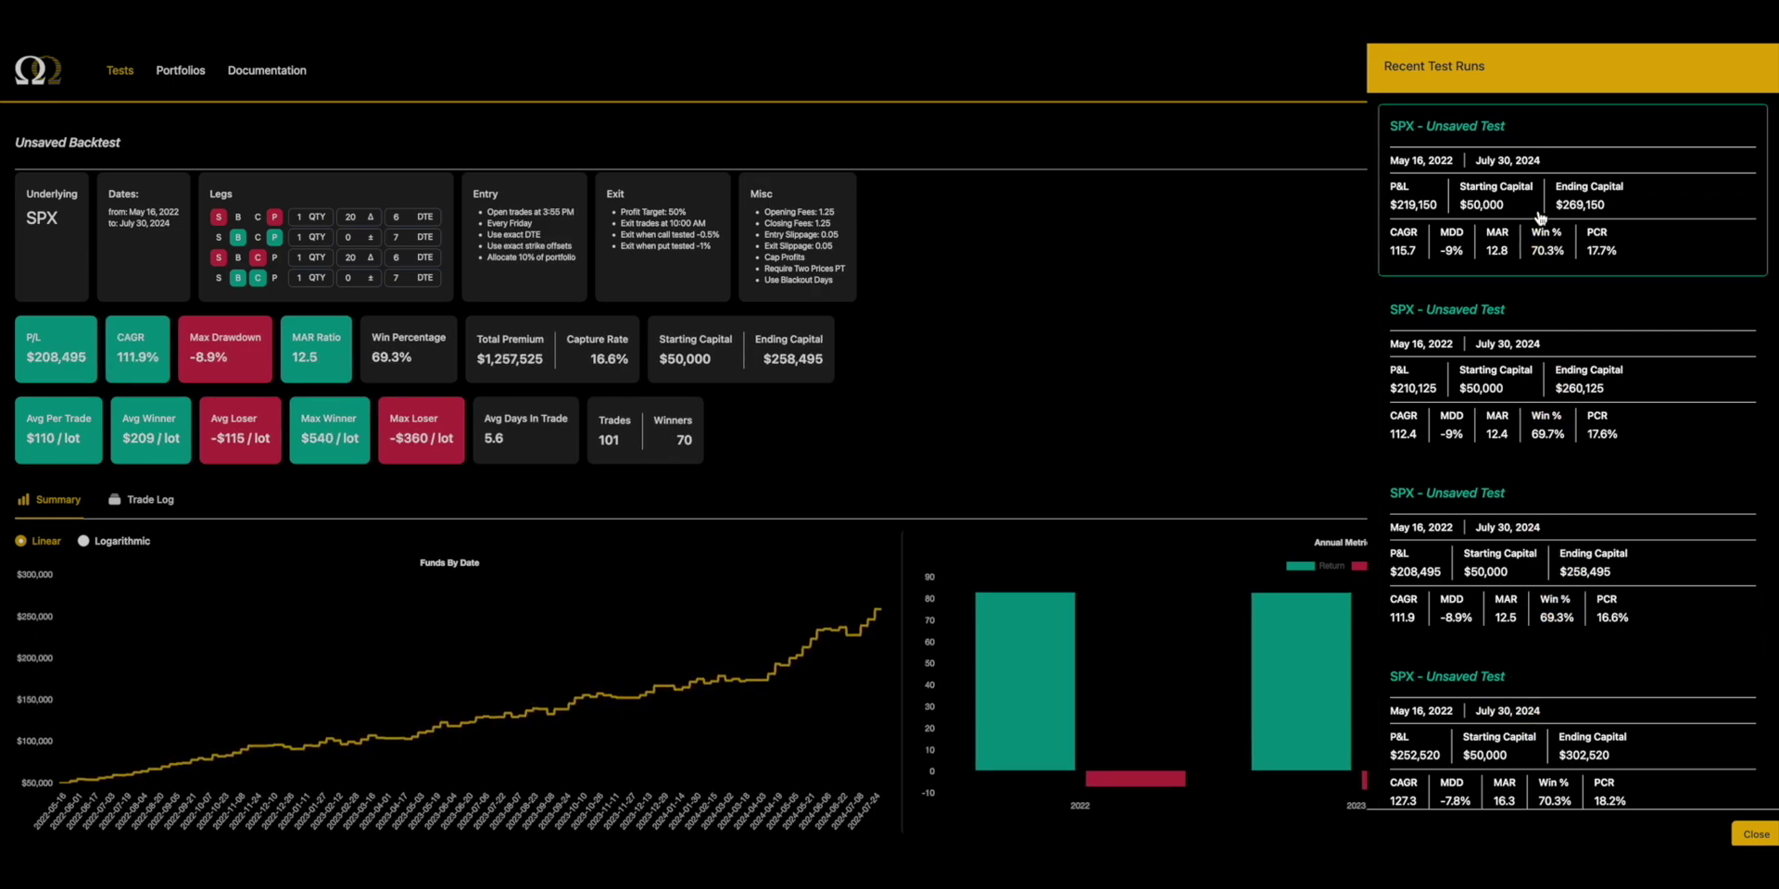
{"action": "left_click", "coordinate": [1541, 448]}
{"action": "left_click", "coordinate": [1545, 565]}
{"action": "left_click", "coordinate": [1529, 731]}
{"action": "left_click", "coordinate": [1515, 632]}
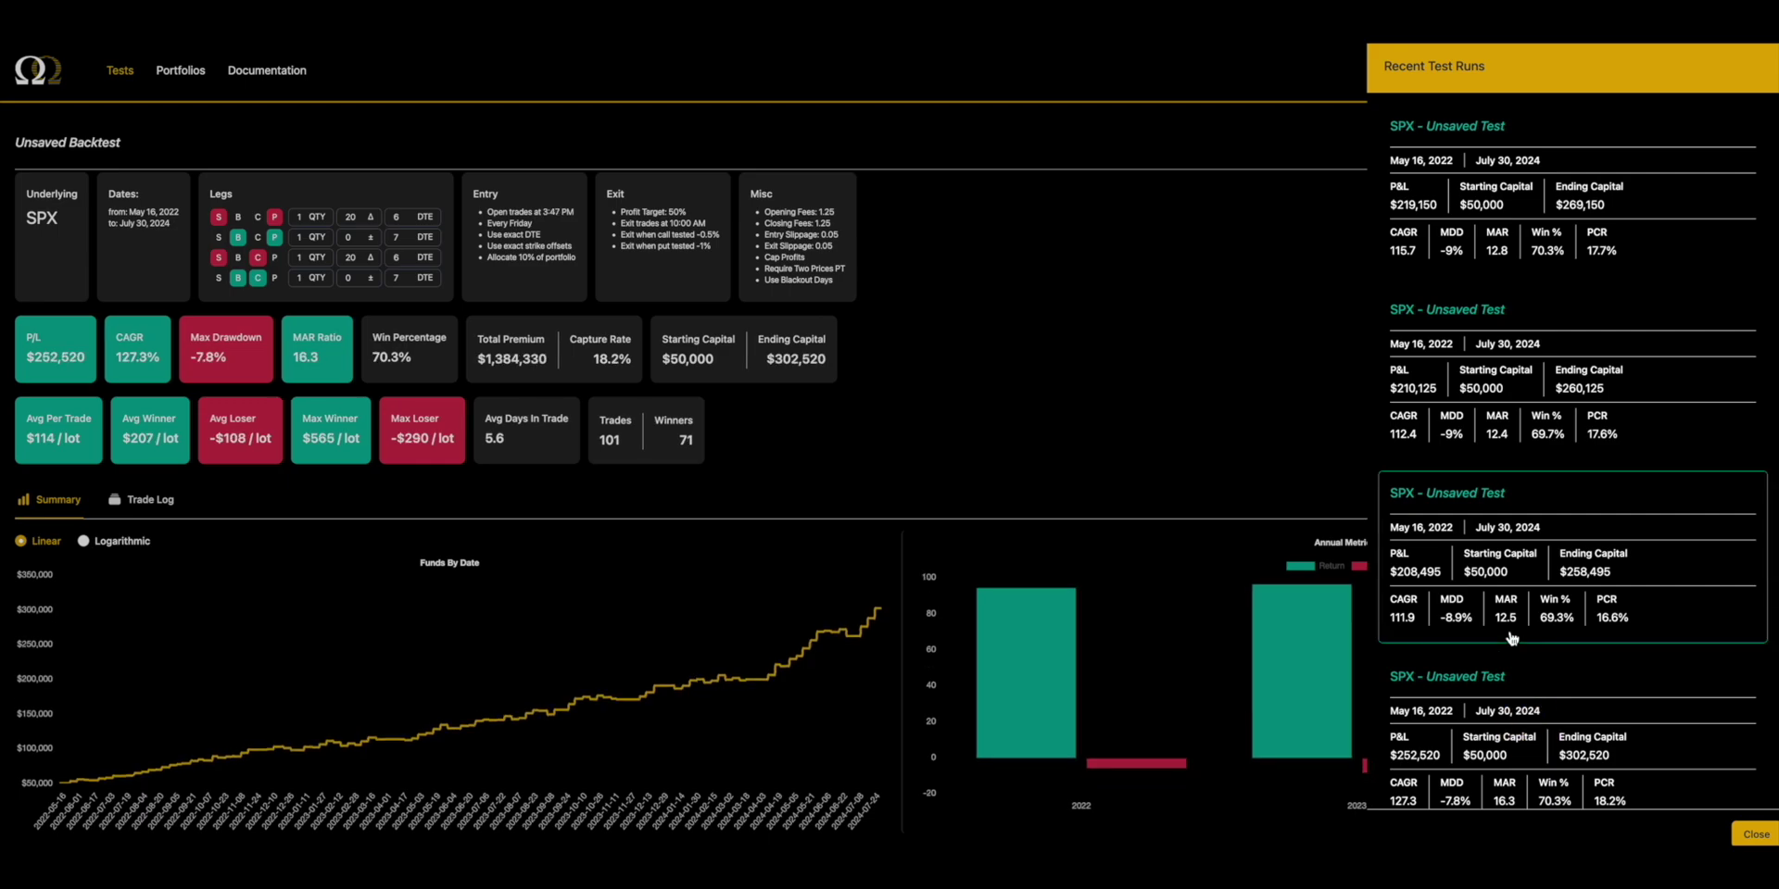
{"action": "scroll", "coordinate": [1510, 637], "scroll_direction": "down", "scroll_amount": 2}
{"action": "scroll", "coordinate": [1512, 637], "scroll_direction": "up", "scroll_amount": 2}
{"action": "left_click", "coordinate": [1501, 742]}
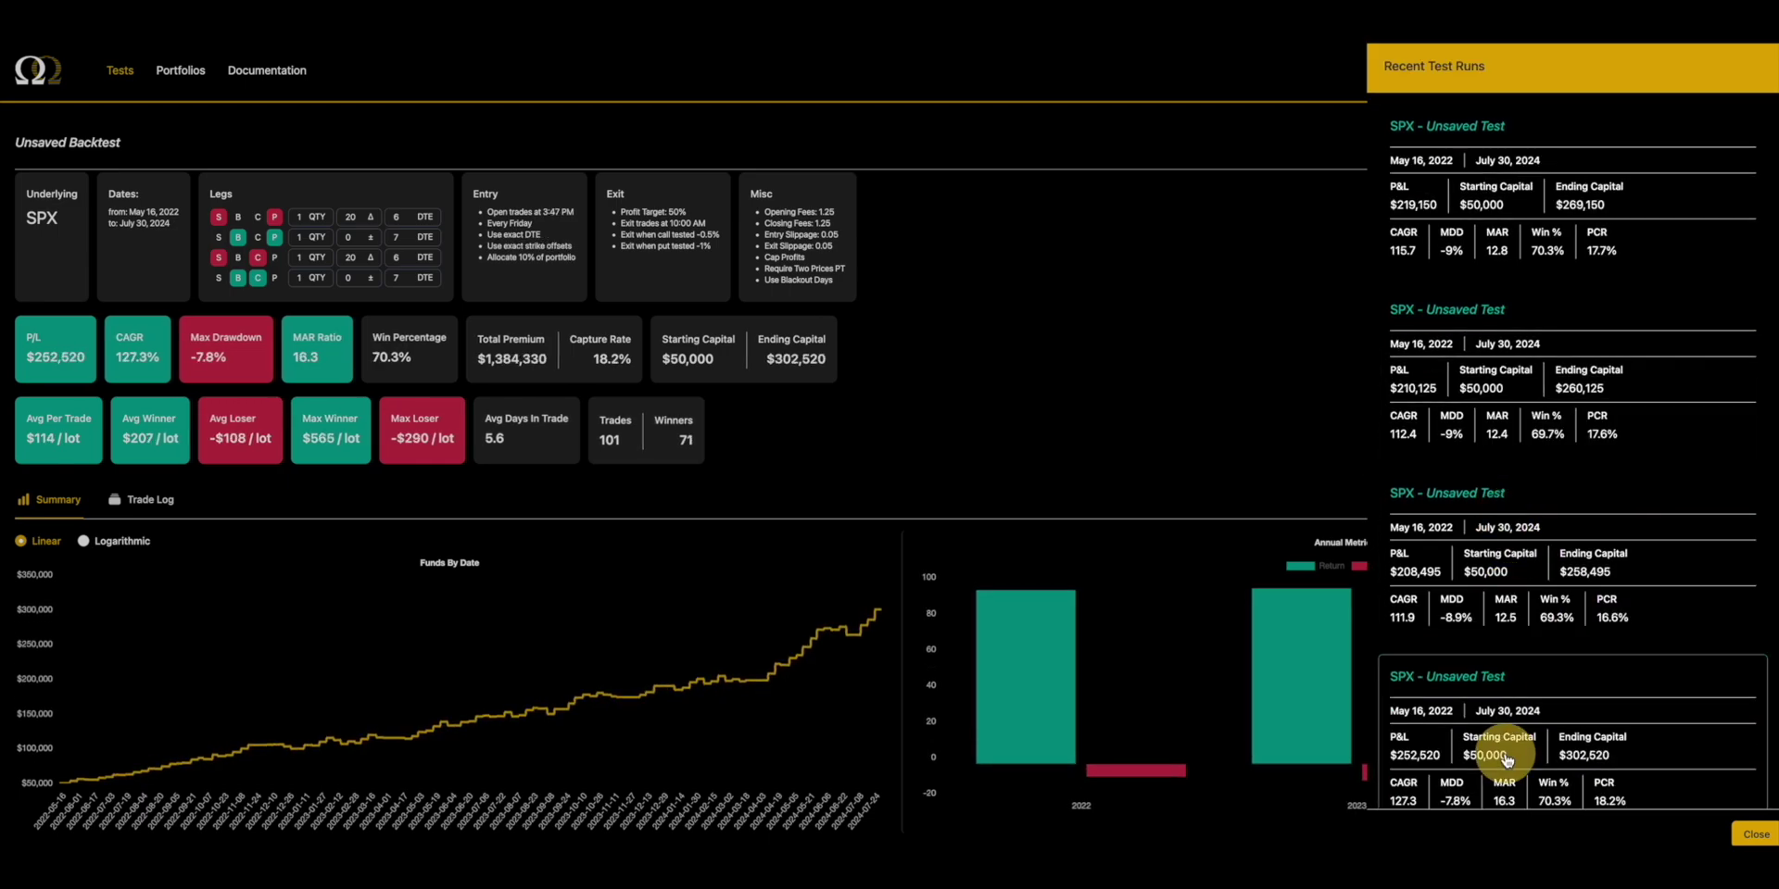
{"action": "left_click", "coordinate": [1500, 611]}
{"action": "left_click", "coordinate": [1496, 595]}
{"action": "left_click", "coordinate": [1487, 198]}
{"action": "left_click", "coordinate": [1073, 285]}
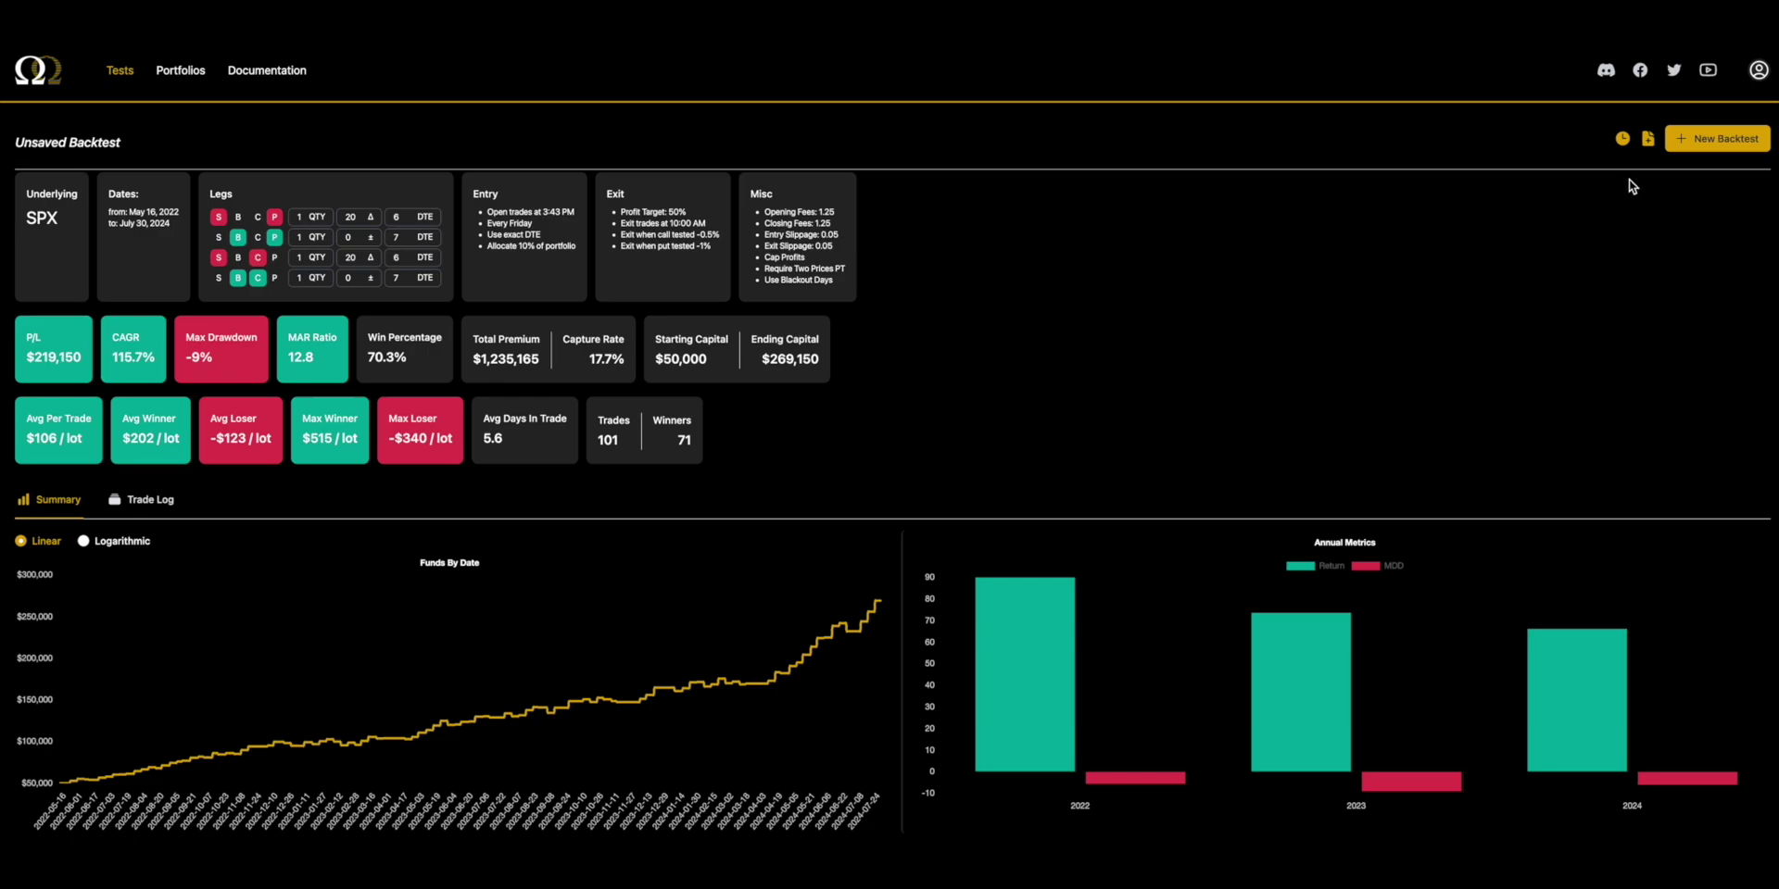
Step: Start a new backtest with Entry Time 02:45 PM and run it
{"action": "left_click", "coordinate": [1679, 141]}
{"action": "scroll", "coordinate": [1251, 494], "scroll_direction": "down", "scroll_amount": 3}
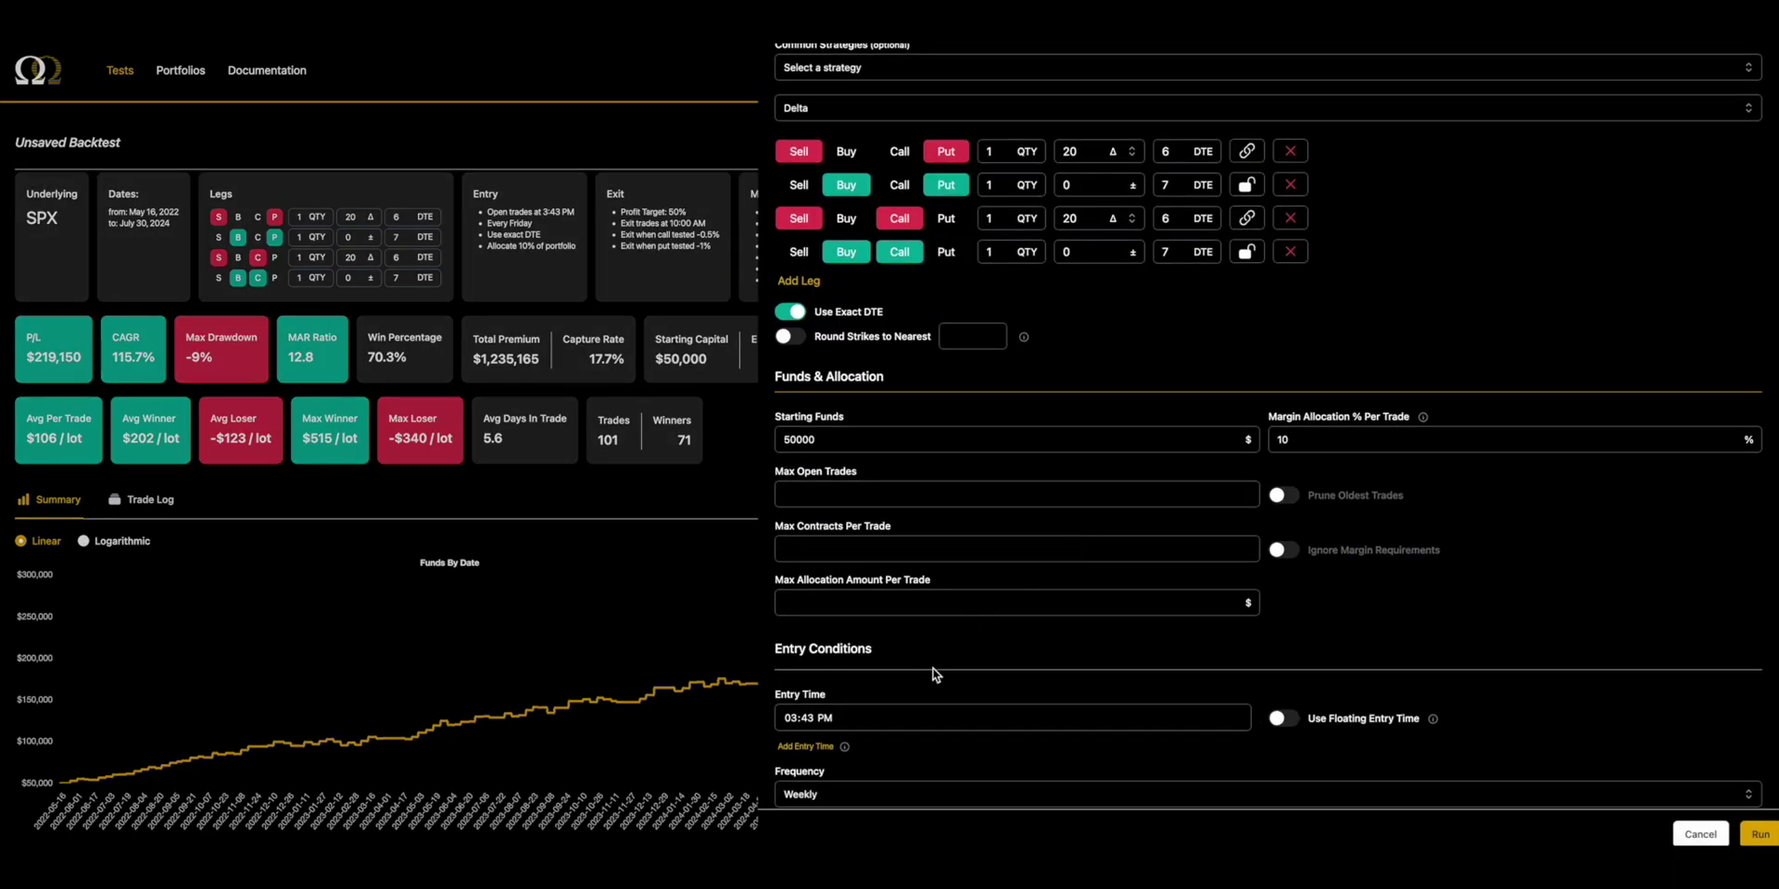
{"action": "left_click", "coordinate": [793, 721]}
{"action": "type", "text": "02:"}
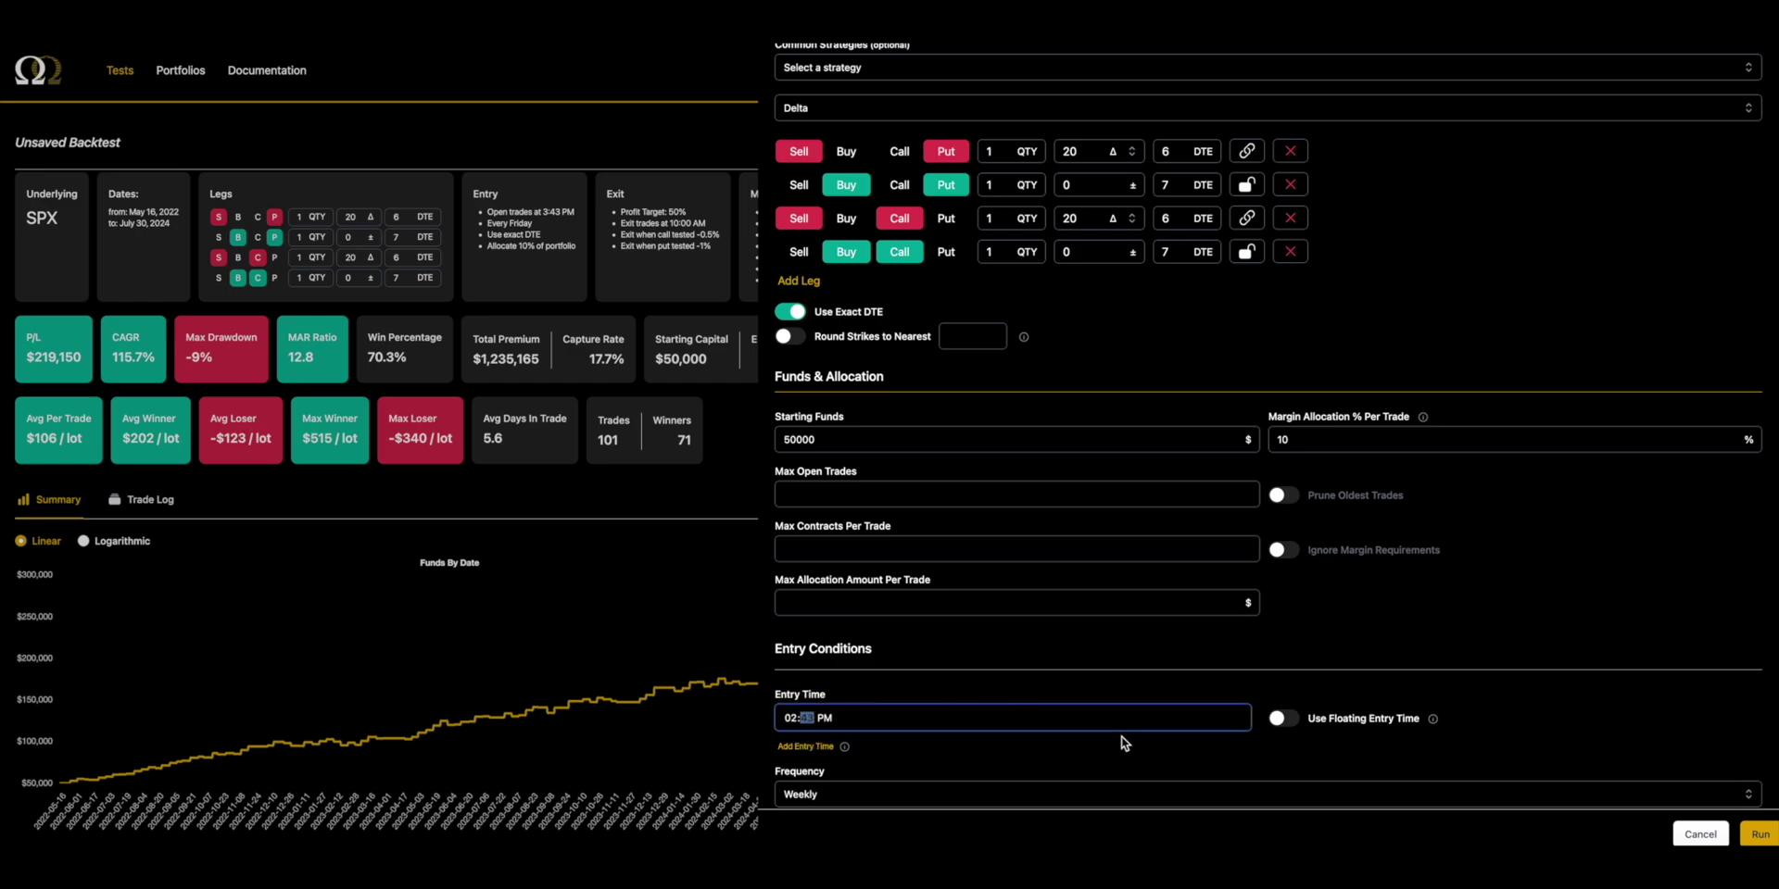
{"action": "type", "text": "45"}
{"action": "key", "text": "Return"}
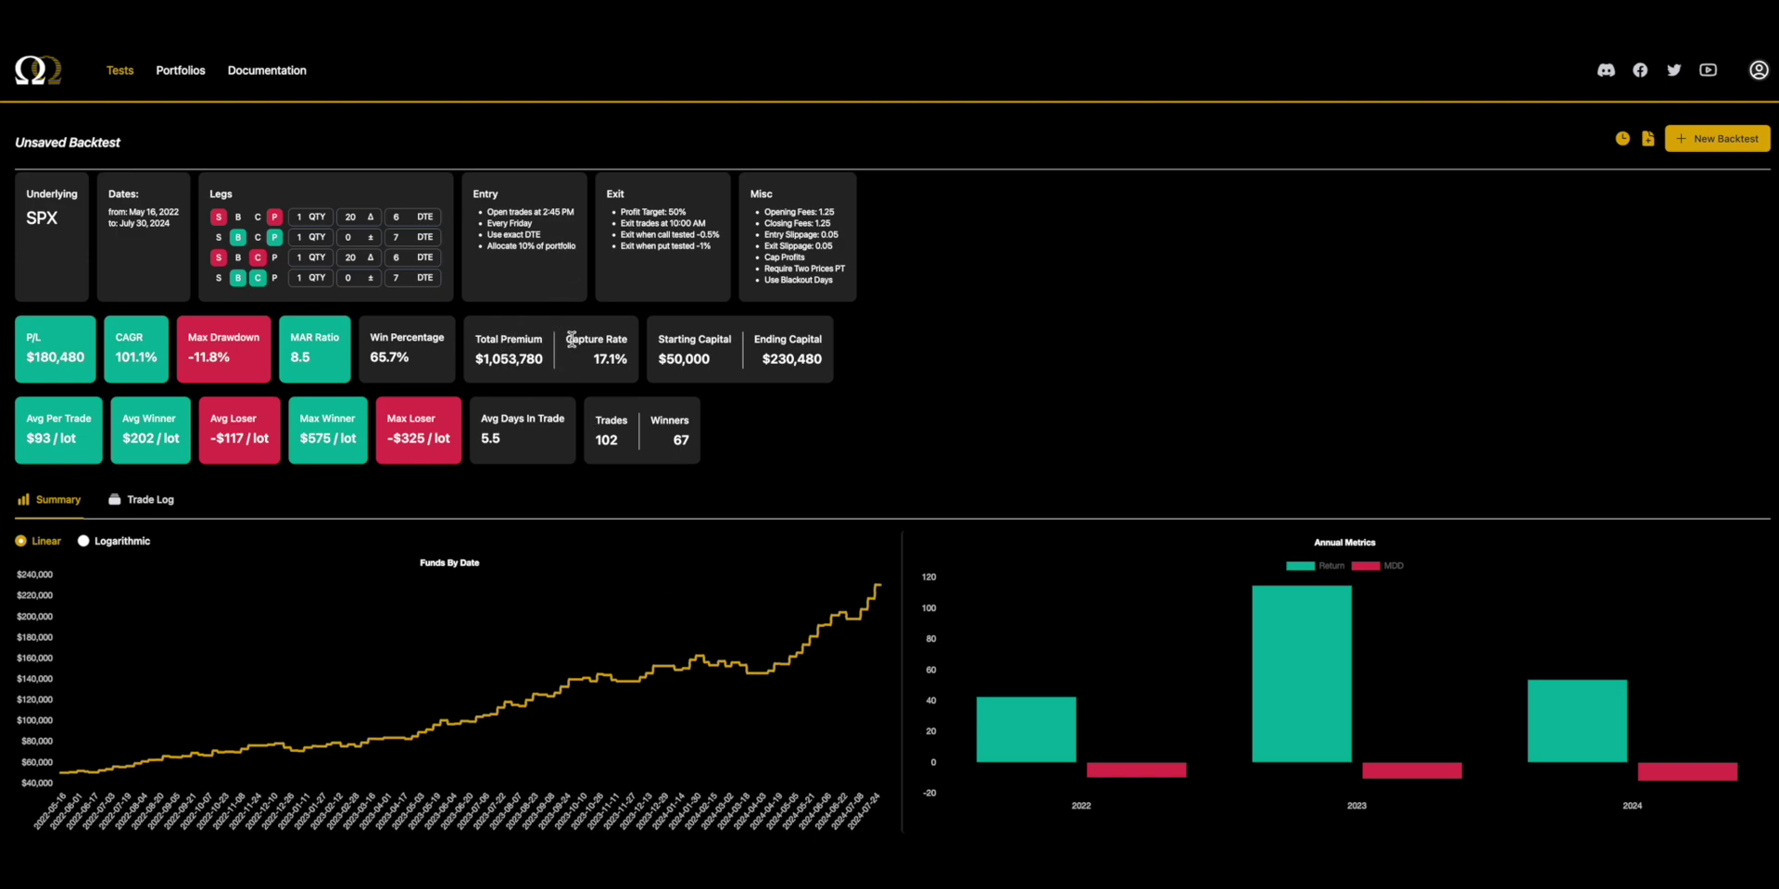
Step: Note the Capture Rate, then compare recent runs and reload the 3:55 PM $208,495 run
{"action": "left_click_drag", "start_coordinate": [563, 337], "coordinate": [633, 364]}
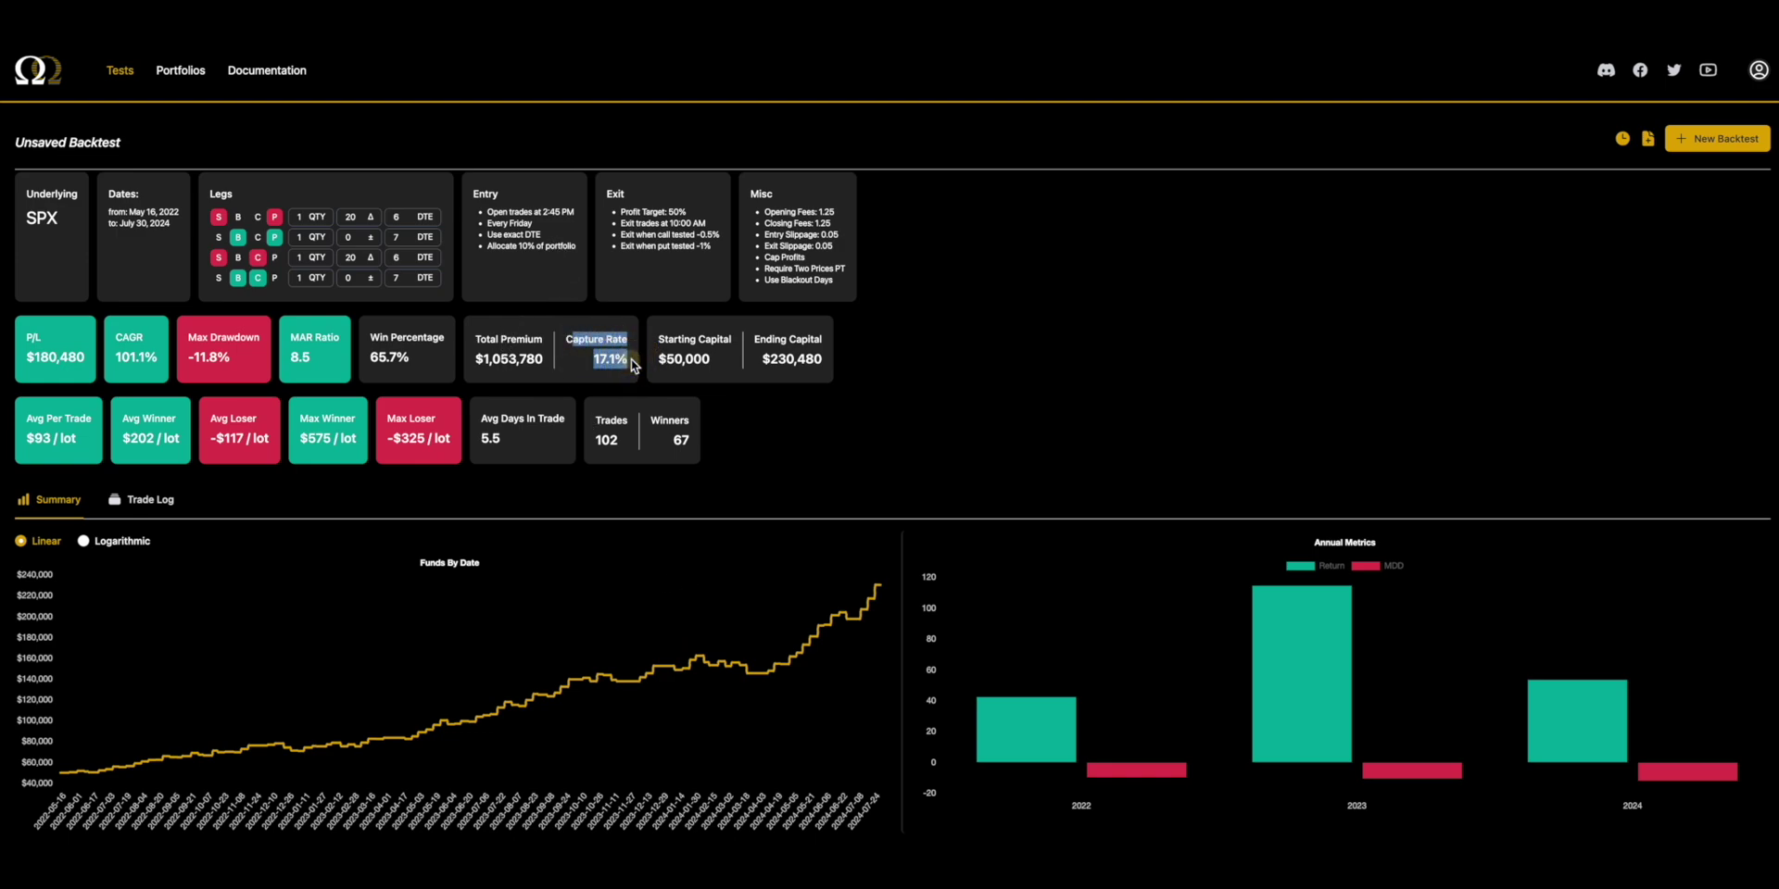
{"action": "left_click", "coordinate": [463, 346]}
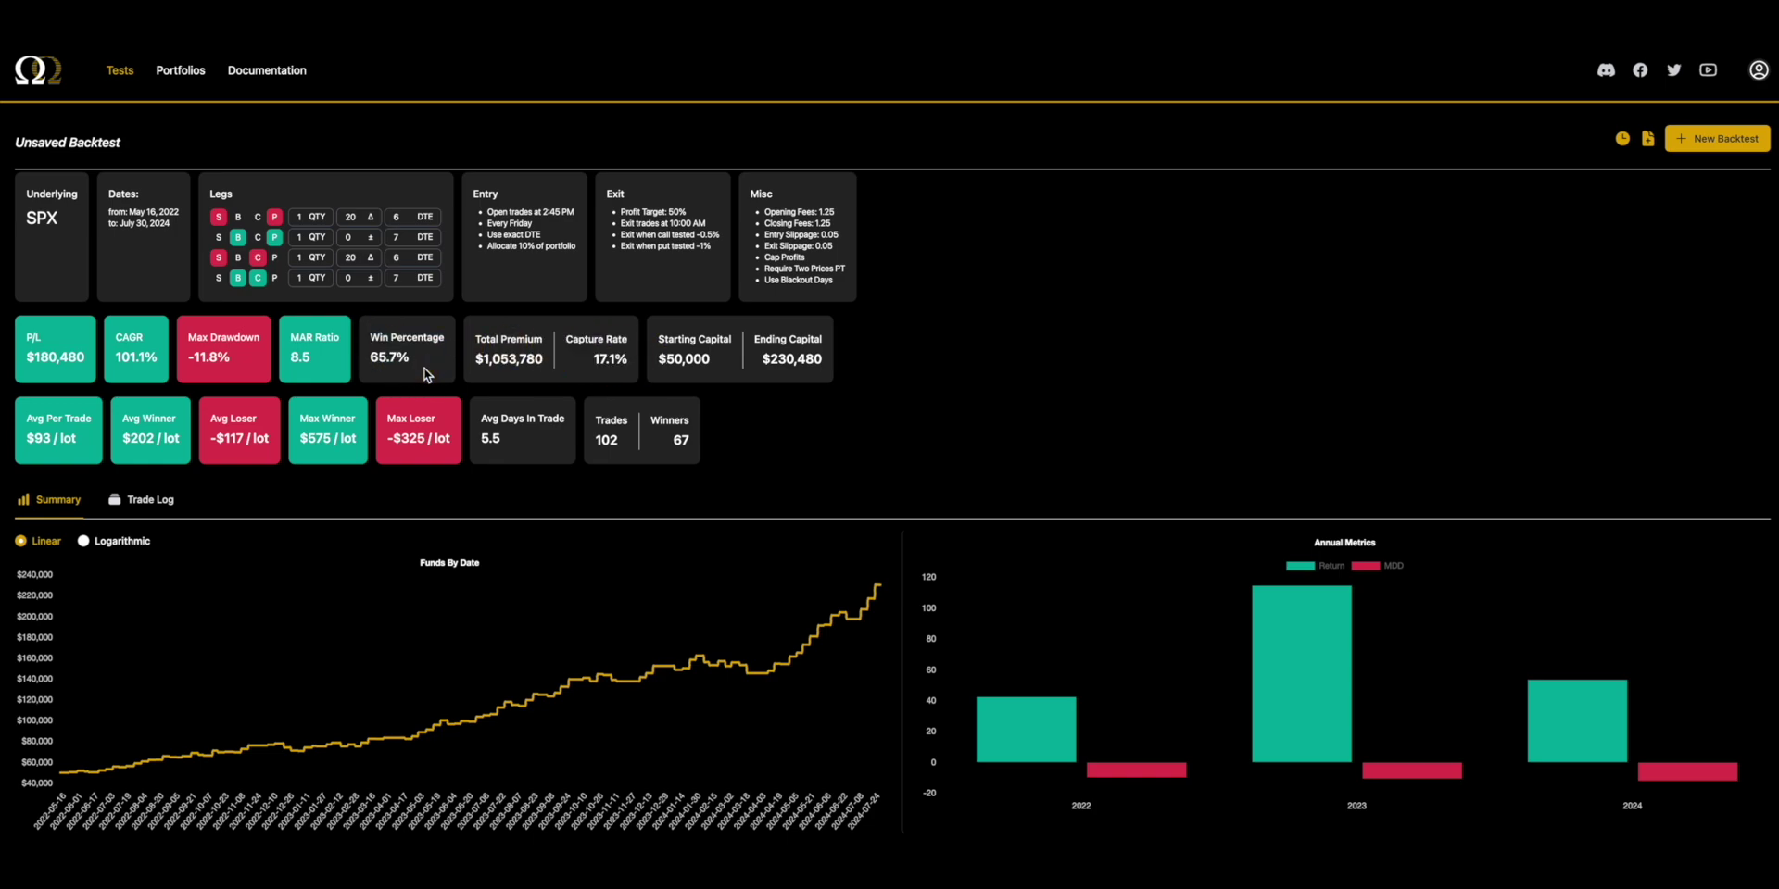
{"action": "left_click", "coordinate": [1622, 138]}
{"action": "left_click", "coordinate": [1466, 352]}
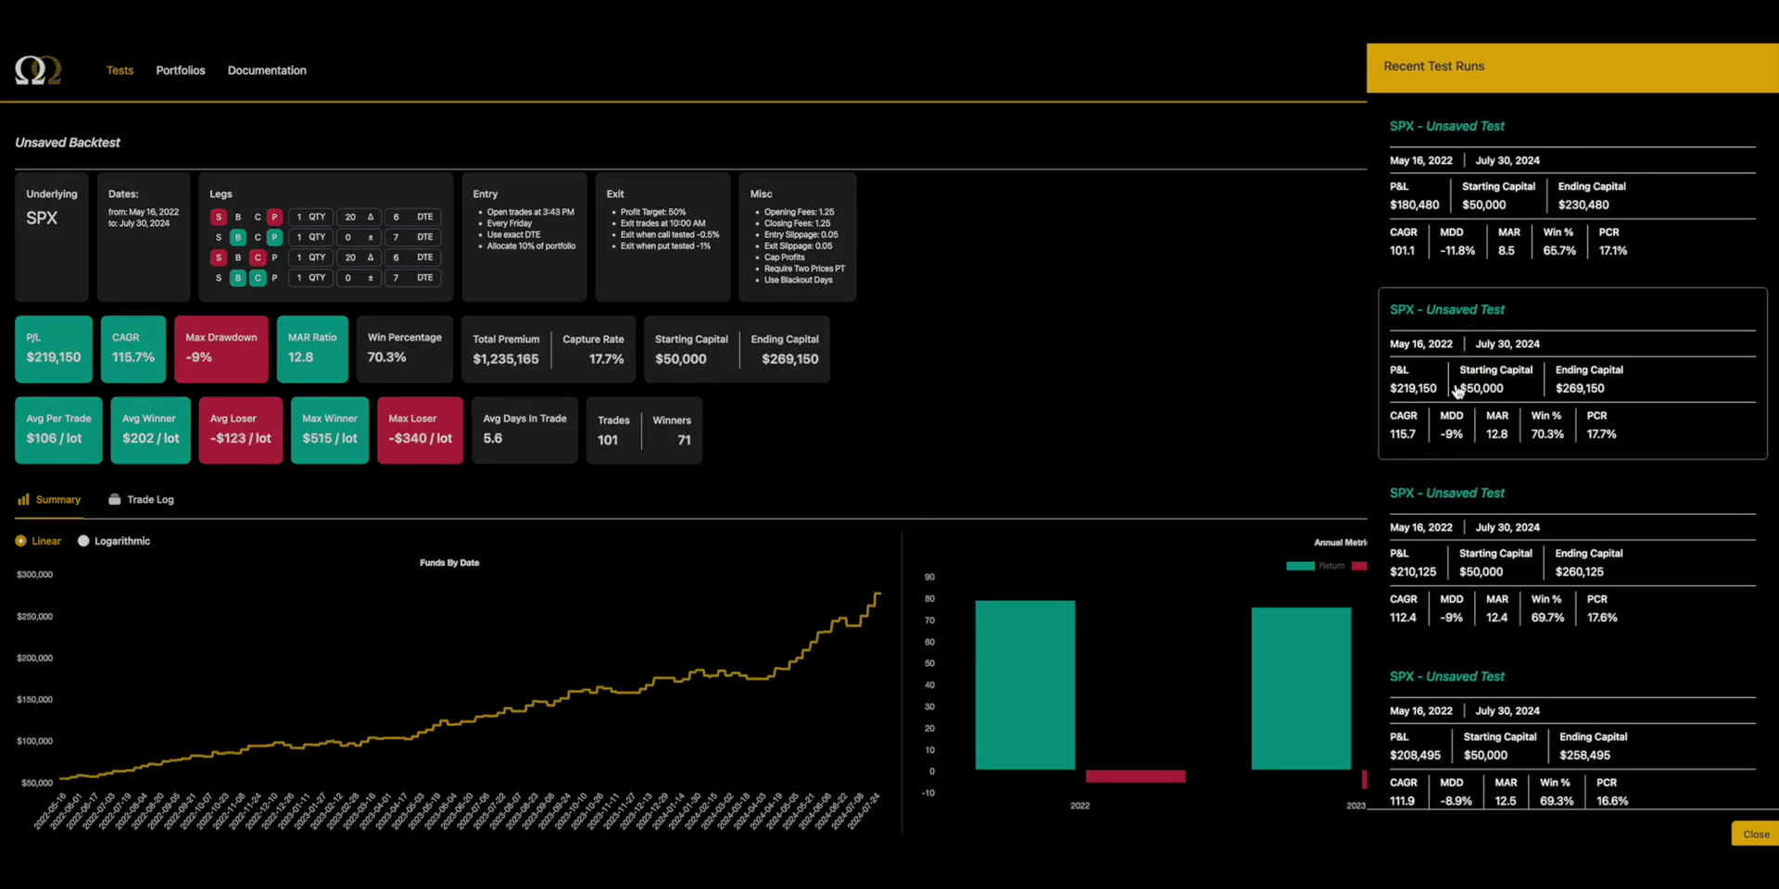
{"action": "left_click", "coordinate": [1471, 505]}
{"action": "left_click", "coordinate": [1492, 714]}
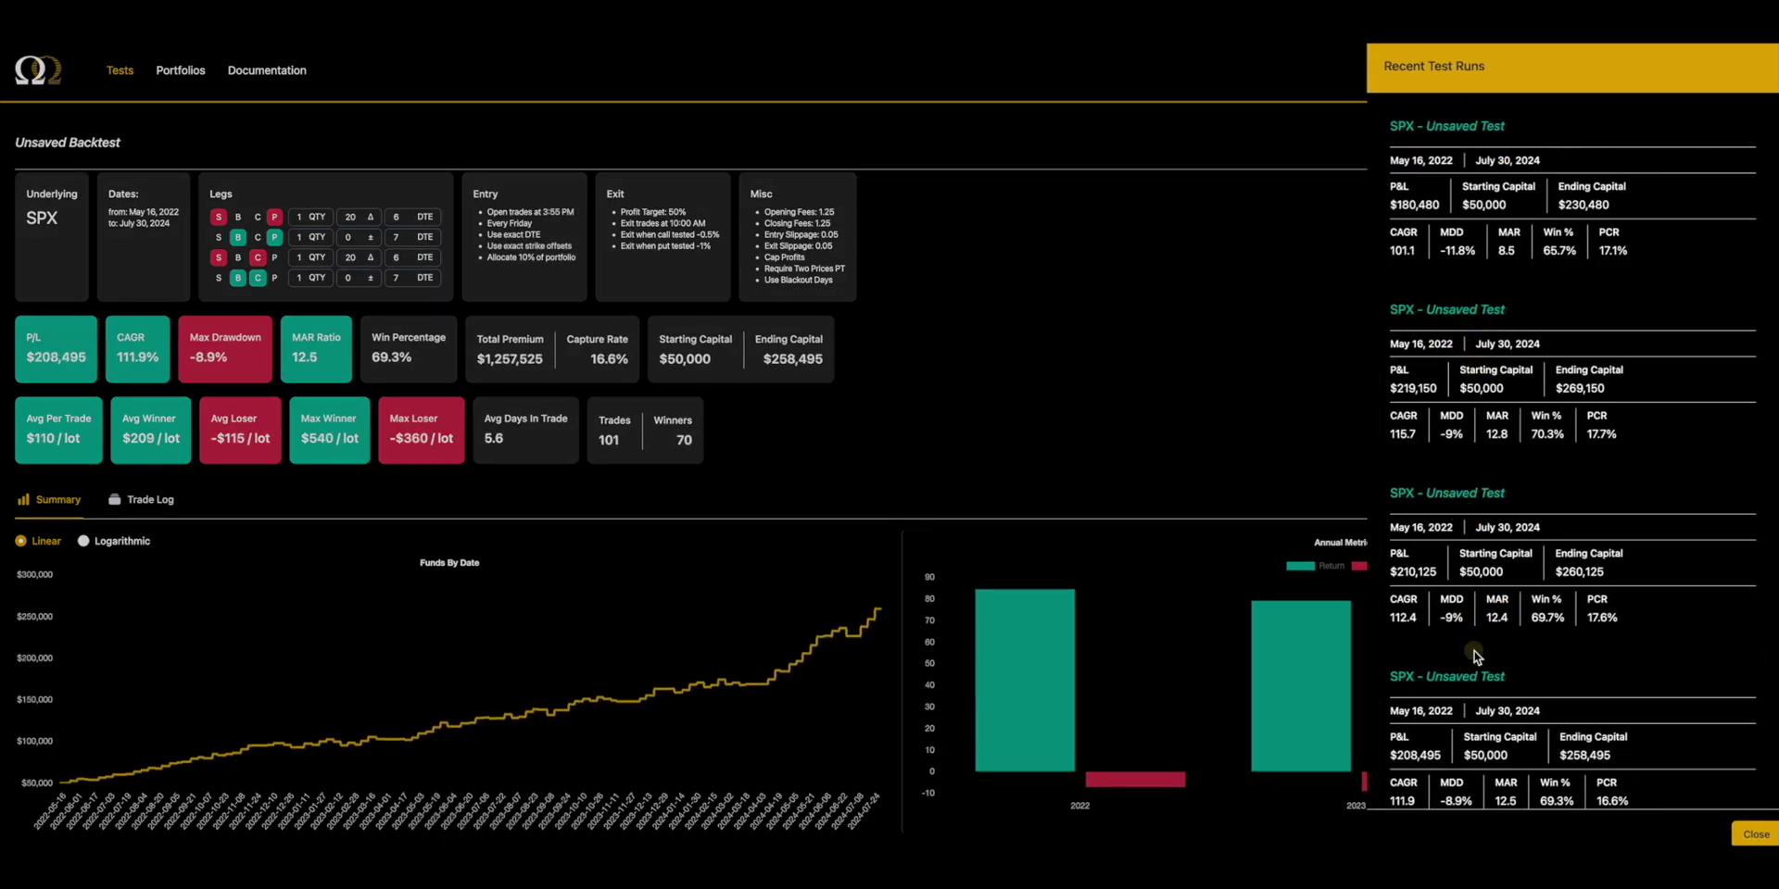
{"action": "scroll", "coordinate": [1502, 484], "scroll_direction": "down", "scroll_amount": 2}
{"action": "left_click", "coordinate": [1501, 480]}
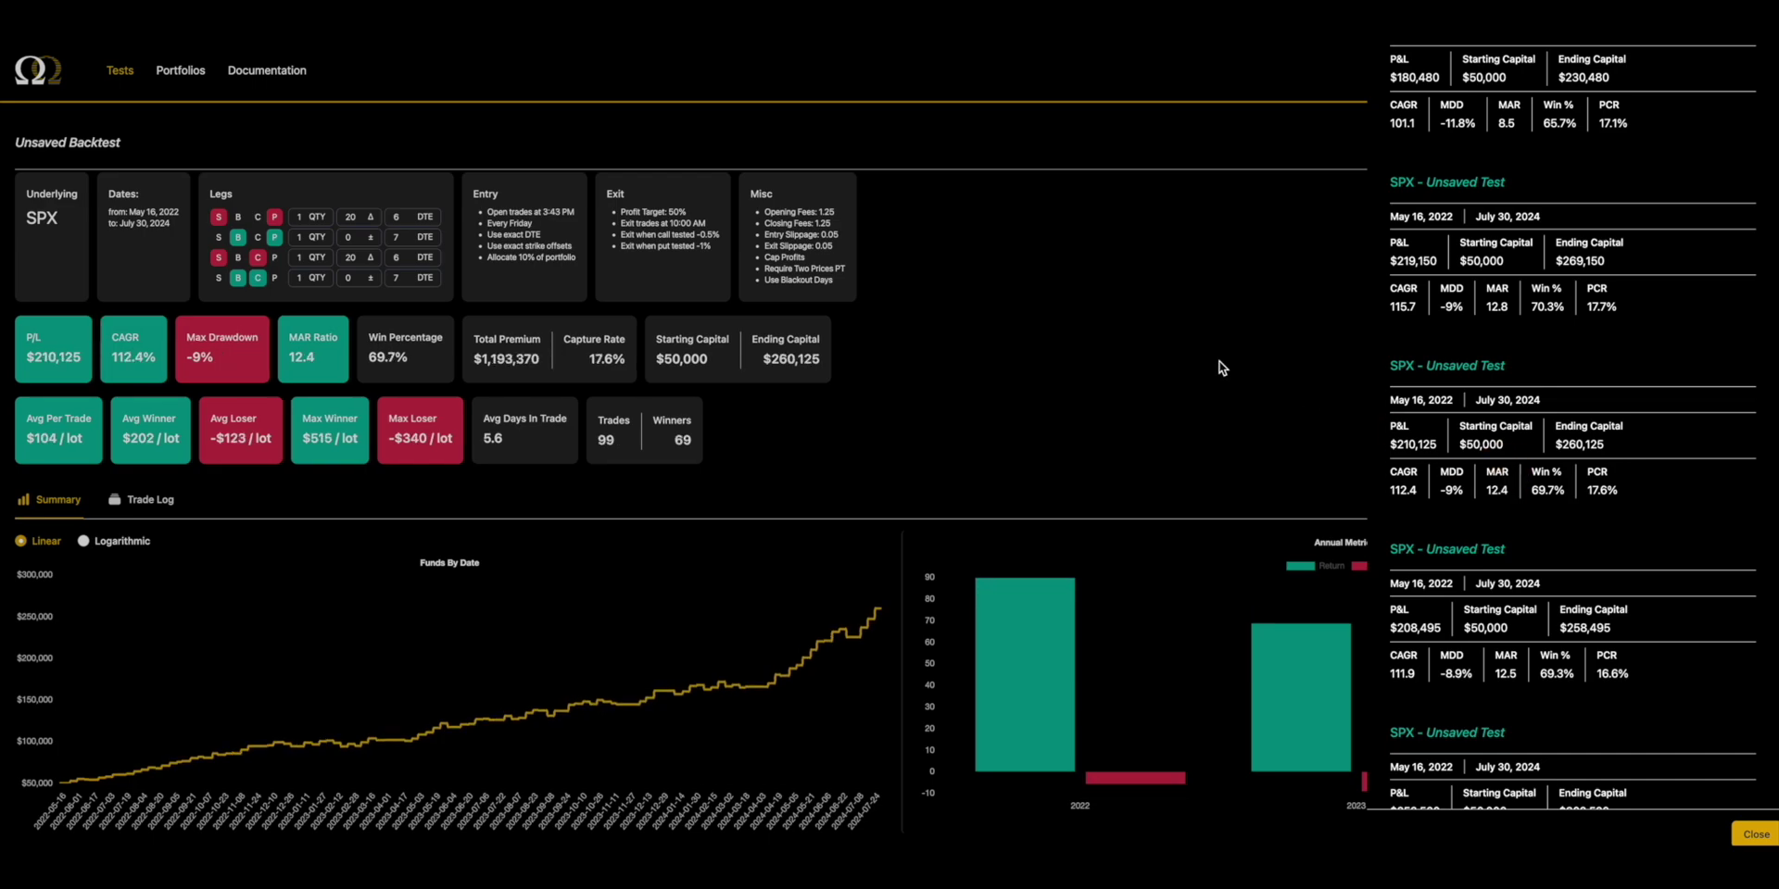
{"action": "left_click", "coordinate": [1505, 477]}
{"action": "left_click", "coordinate": [1510, 625]}
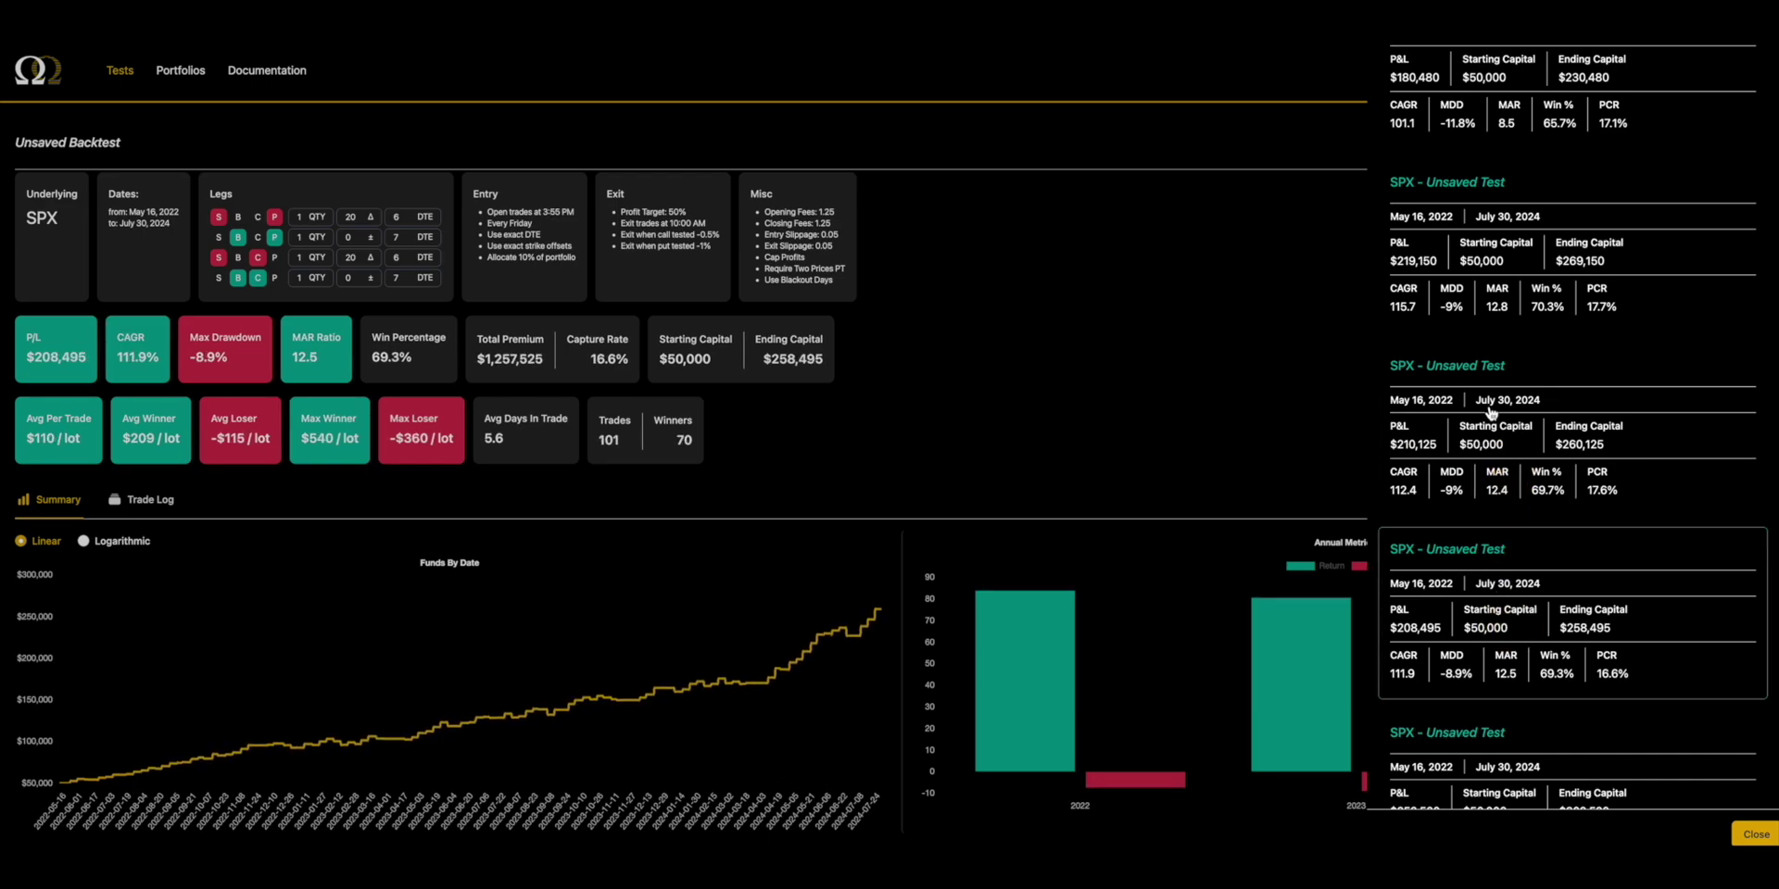
{"action": "left_click", "coordinate": [1183, 409]}
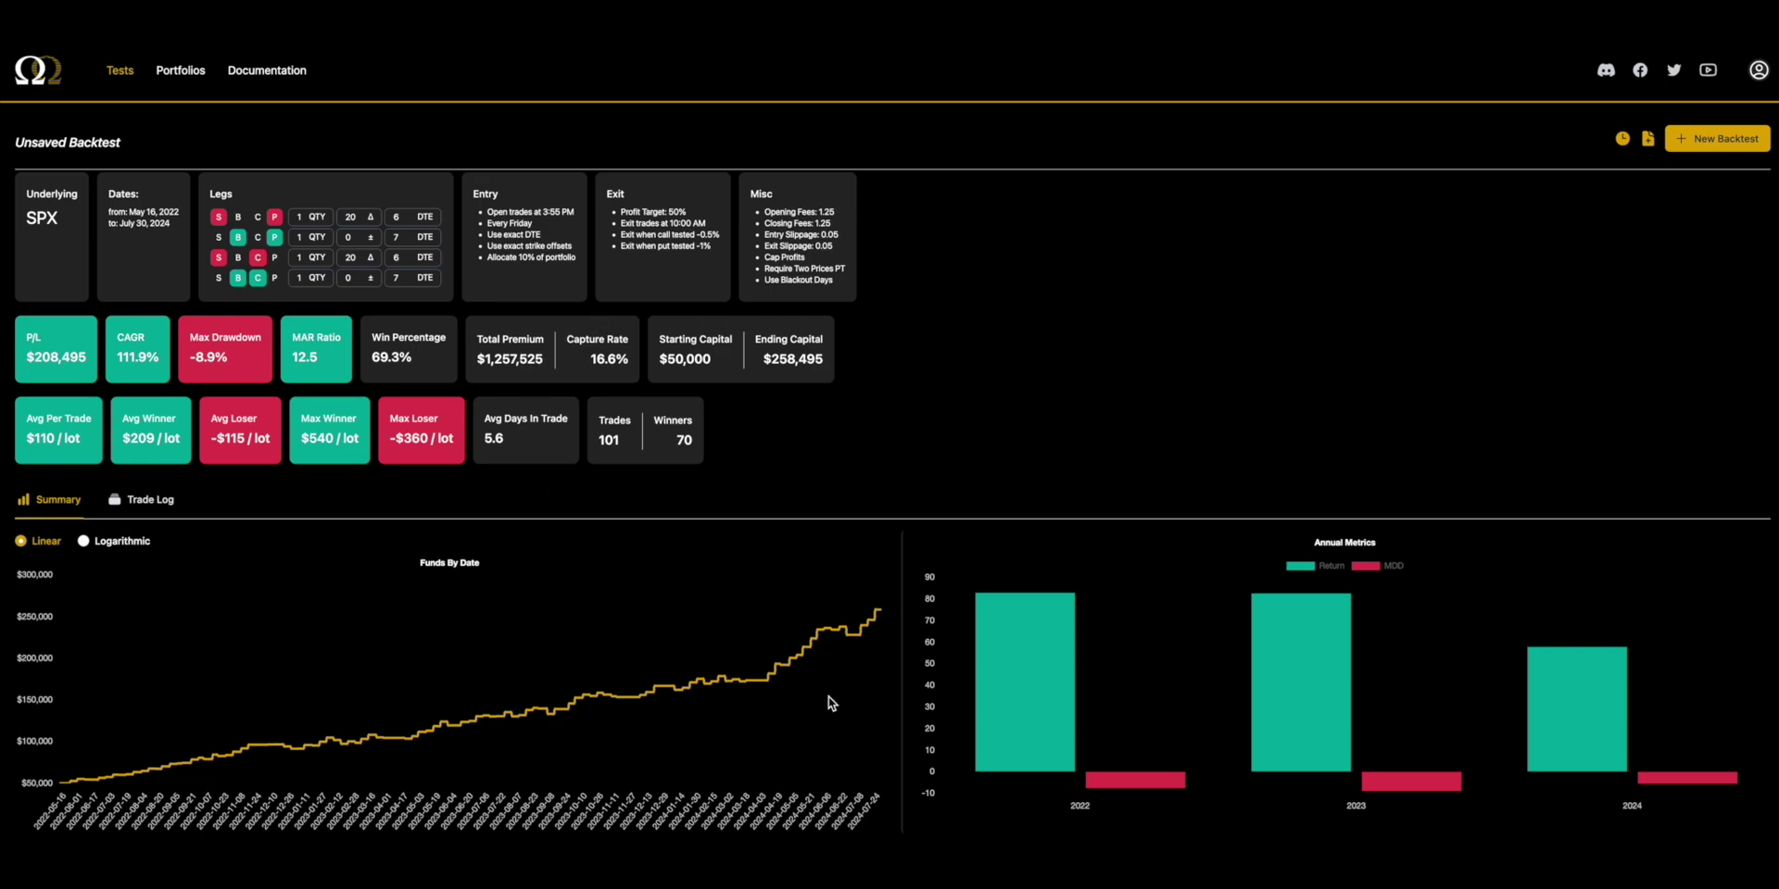
{"action": "left_click", "coordinate": [1034, 656]}
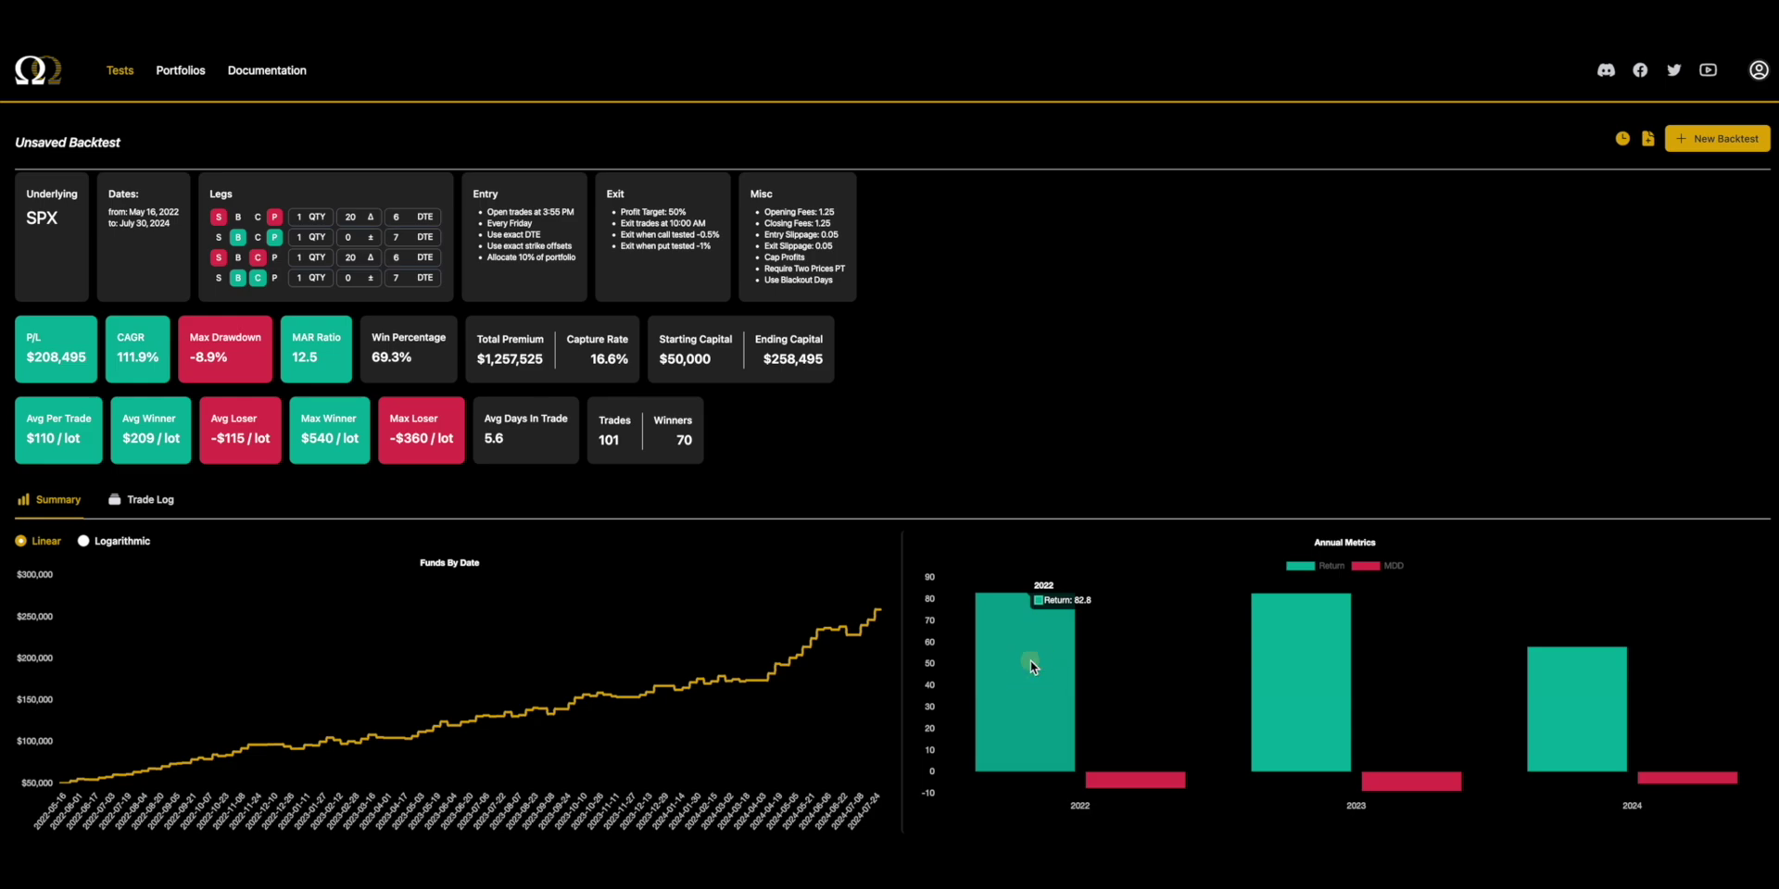
{"action": "left_click", "coordinate": [1636, 710]}
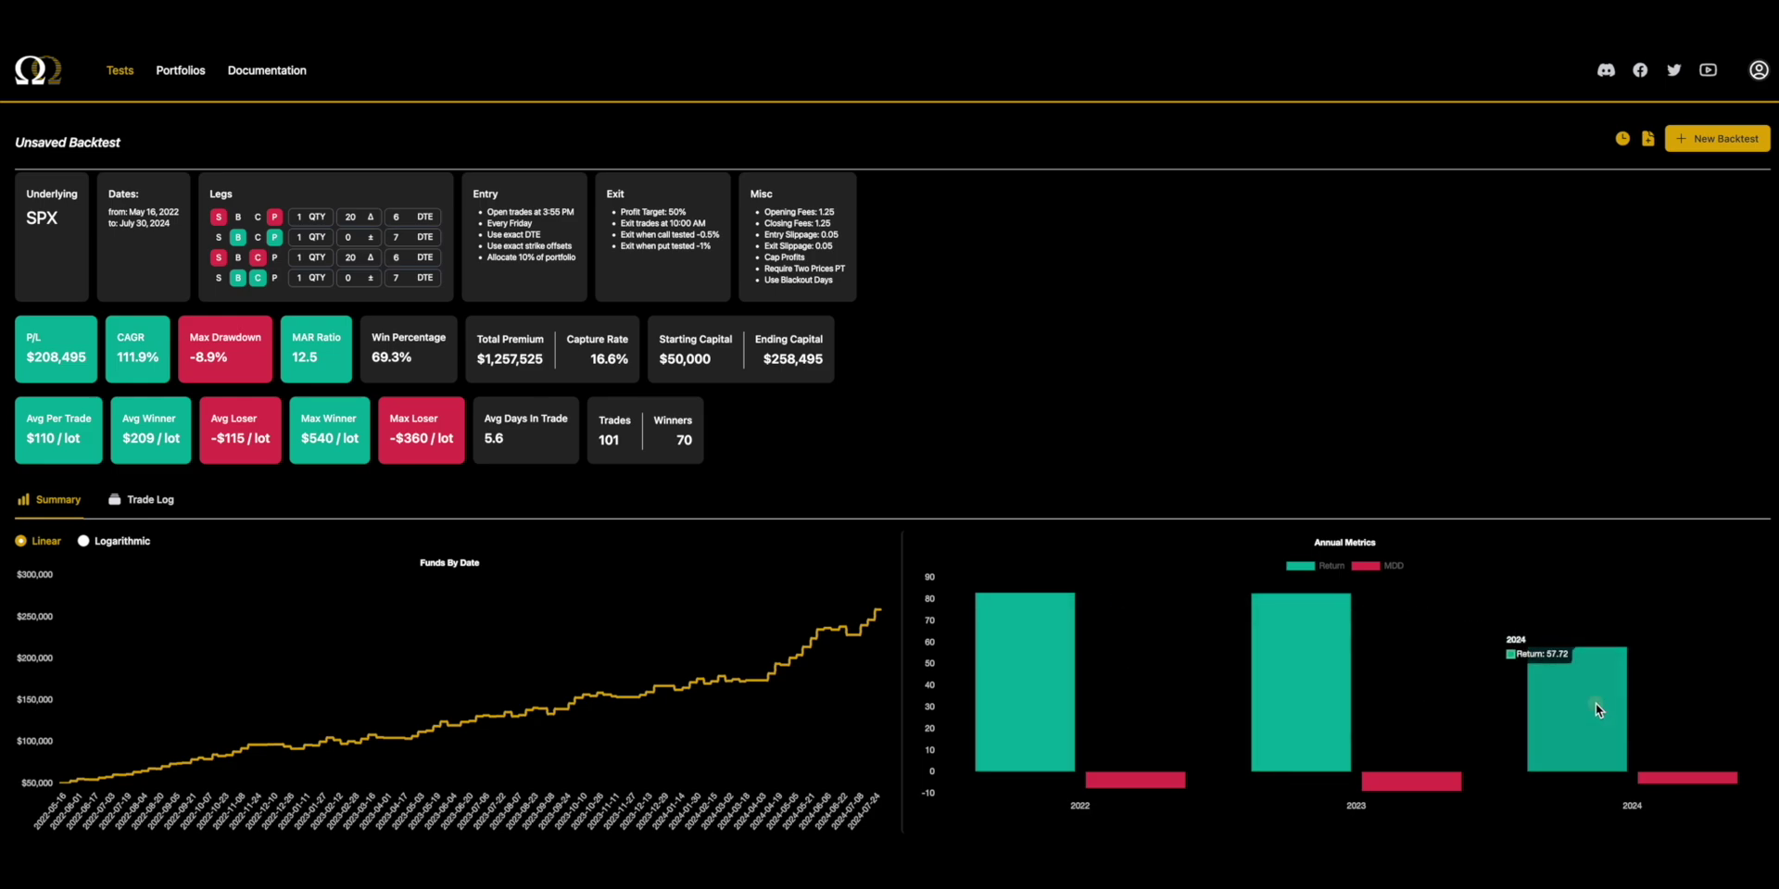
{"action": "mouse_move", "coordinate": [1072, 694]}
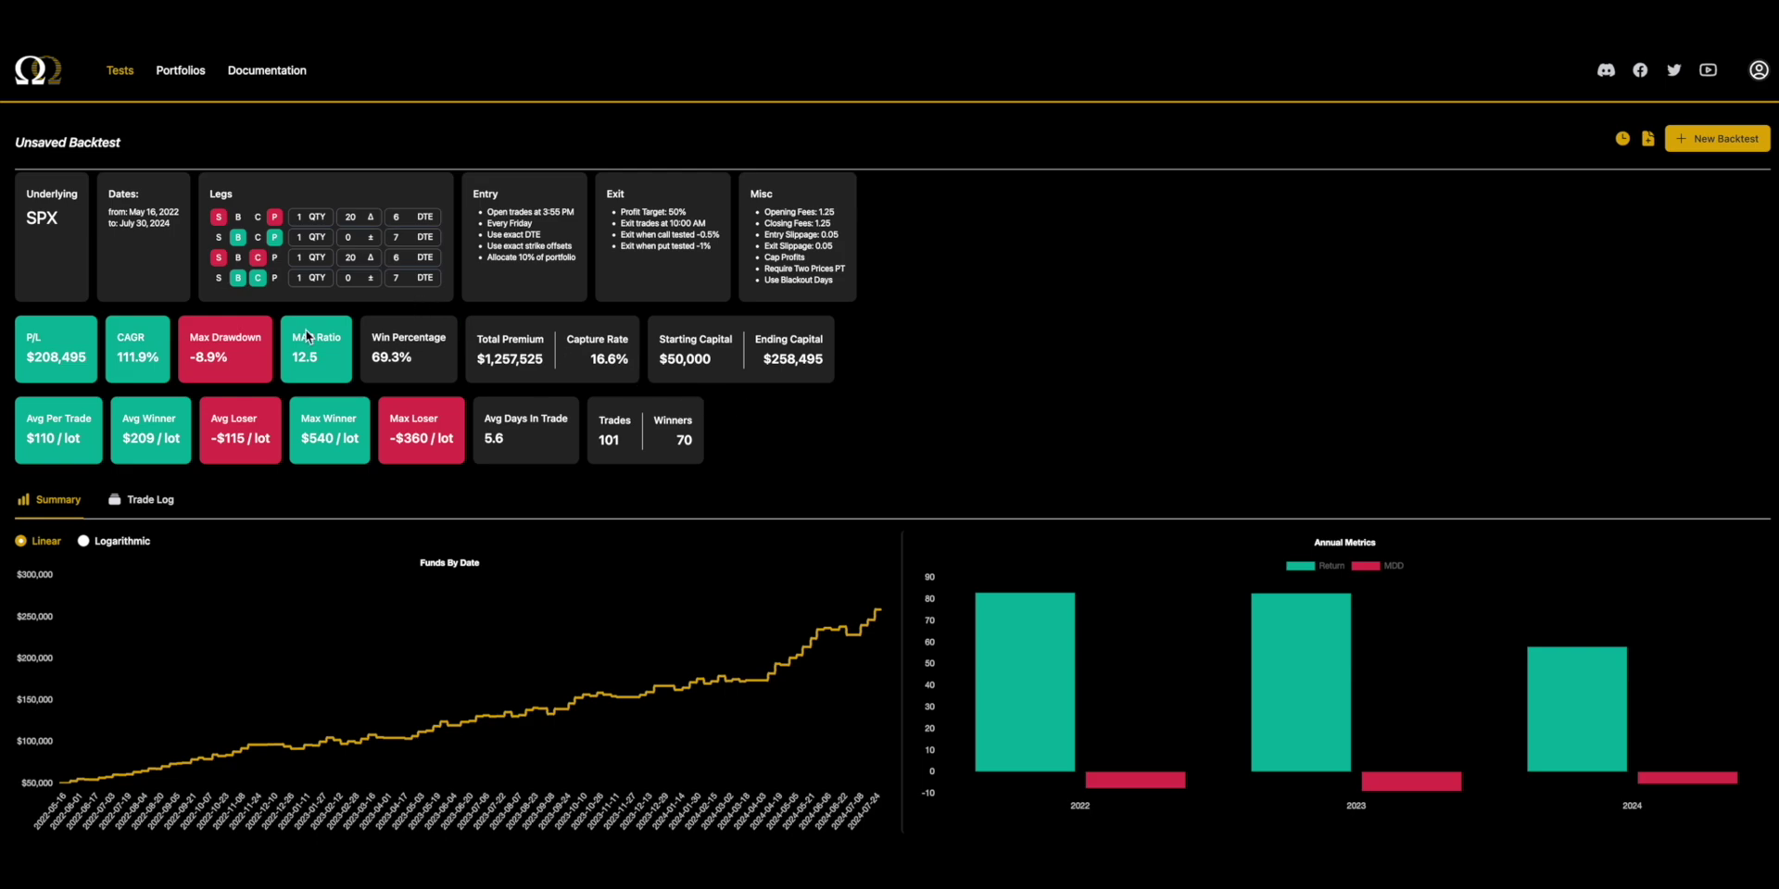
{"action": "left_click_drag", "start_coordinate": [176, 356], "coordinate": [201, 364]}
{"action": "left_click", "coordinate": [227, 356]}
Step: Rerun with Starting Funds 40000 and Margin Allocation 5%, then check the Capture Rate
{"action": "left_click", "coordinate": [1709, 140]}
{"action": "scroll", "coordinate": [1035, 459], "scroll_direction": "down", "scroll_amount": 3}
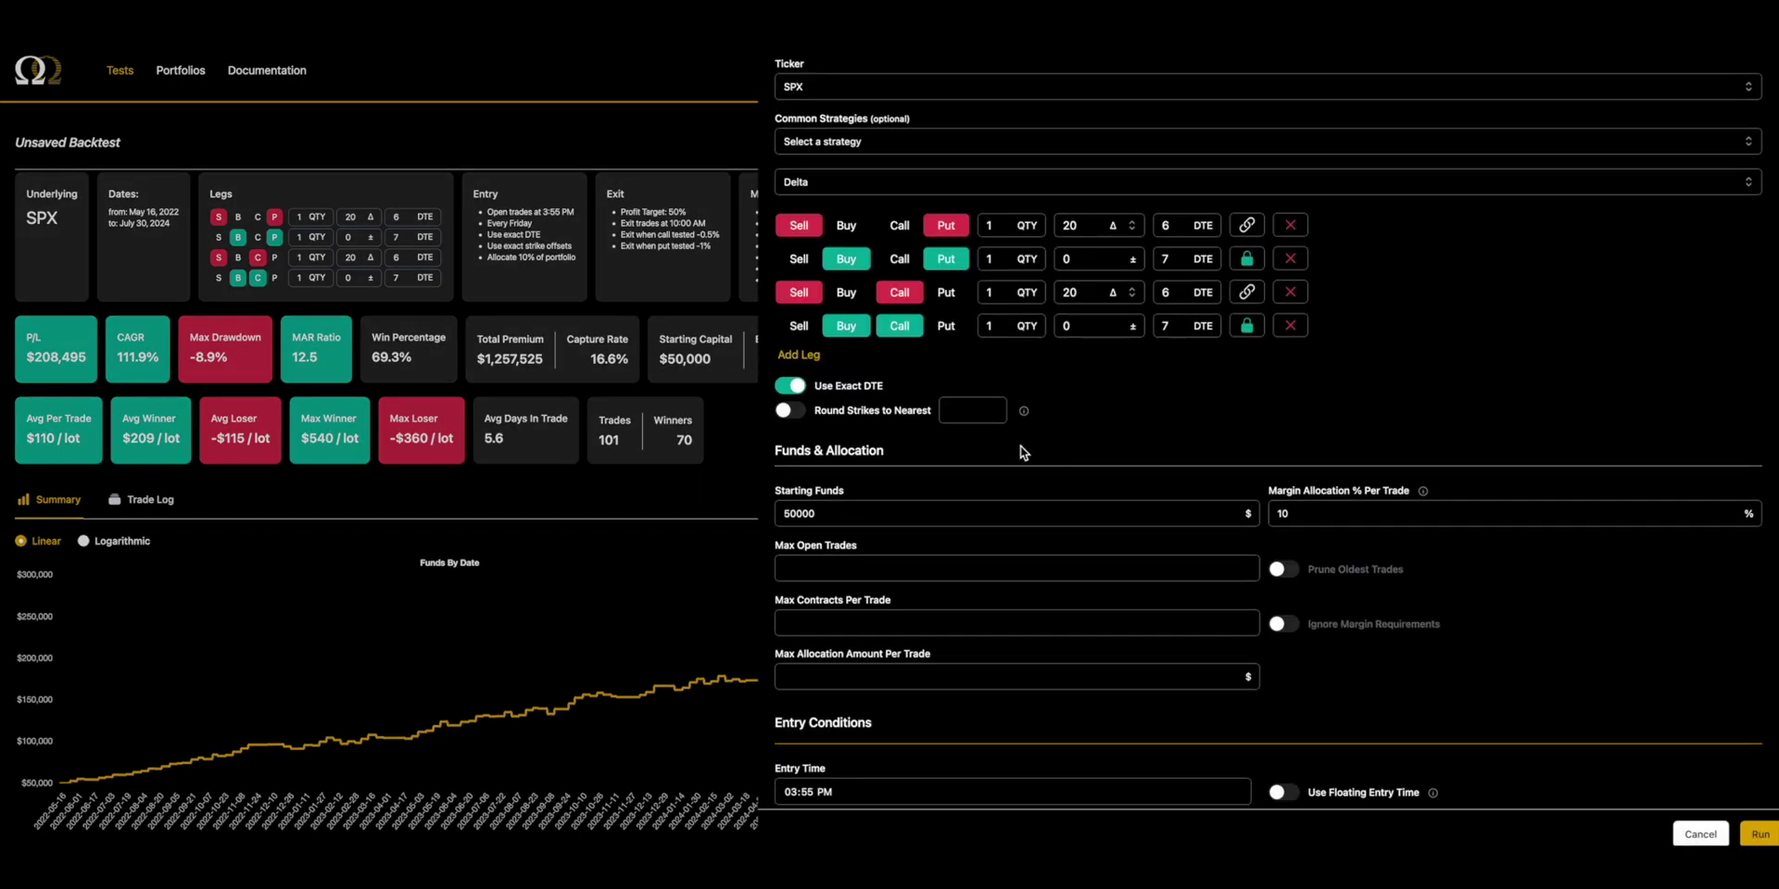
{"action": "left_click", "coordinate": [789, 517]}
{"action": "key", "text": "BackSpace"}
{"action": "type", "text": "4"}
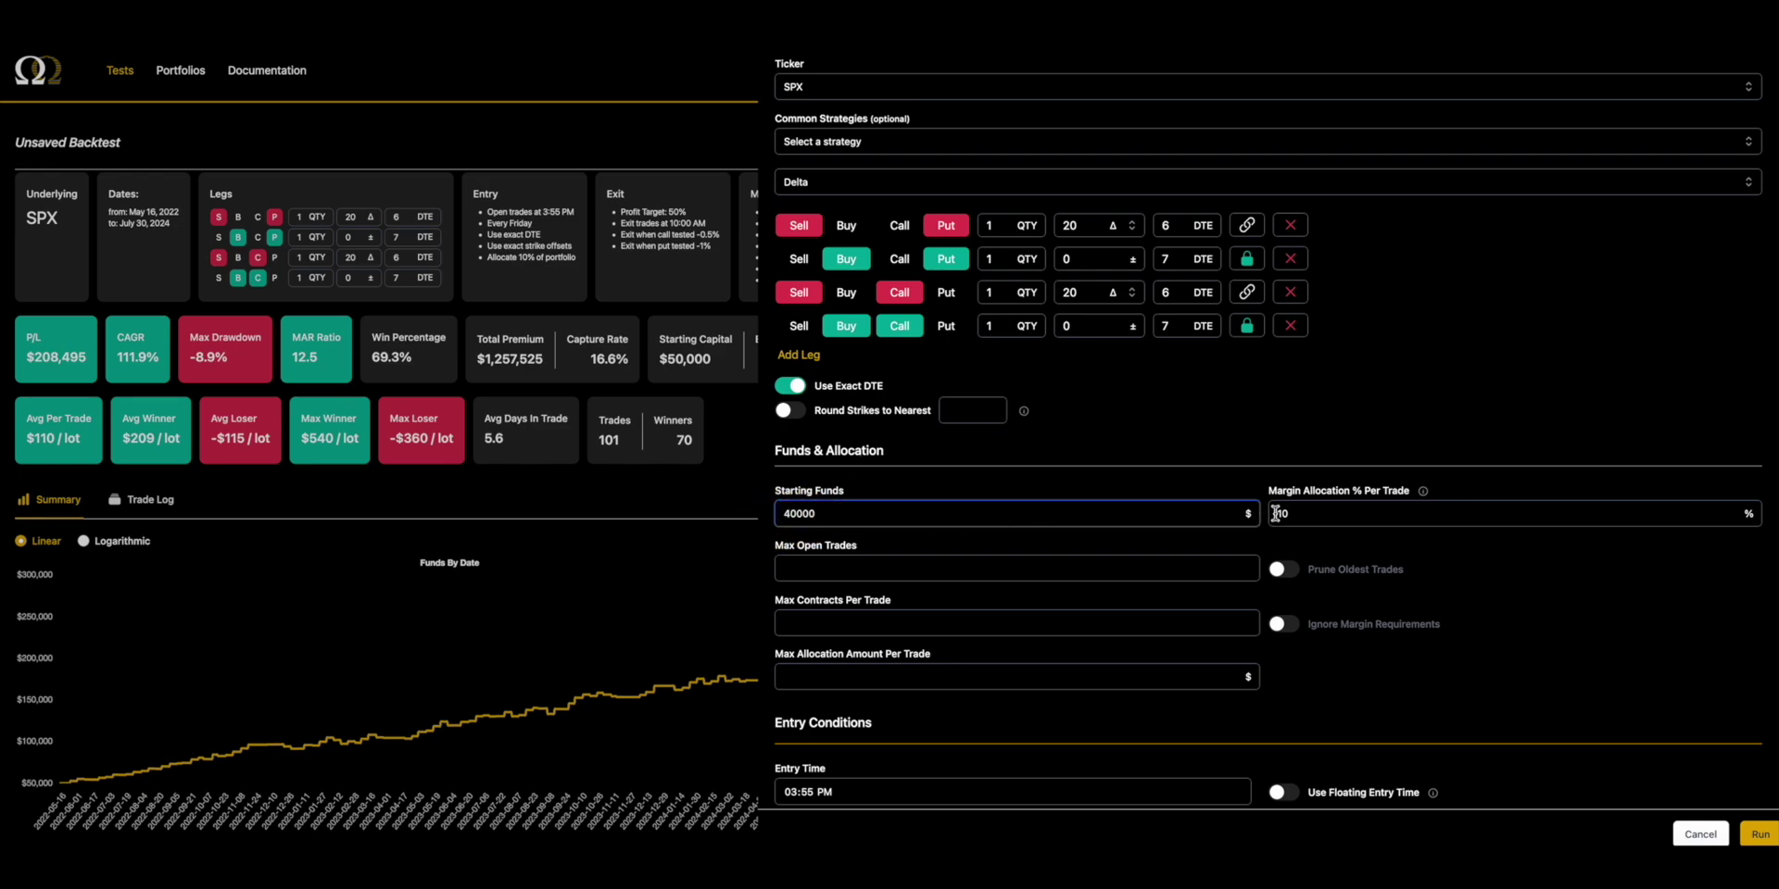
{"action": "double_click", "coordinate": [1297, 514]}
{"action": "type", "text": "5"}
{"action": "key", "text": "Return"}
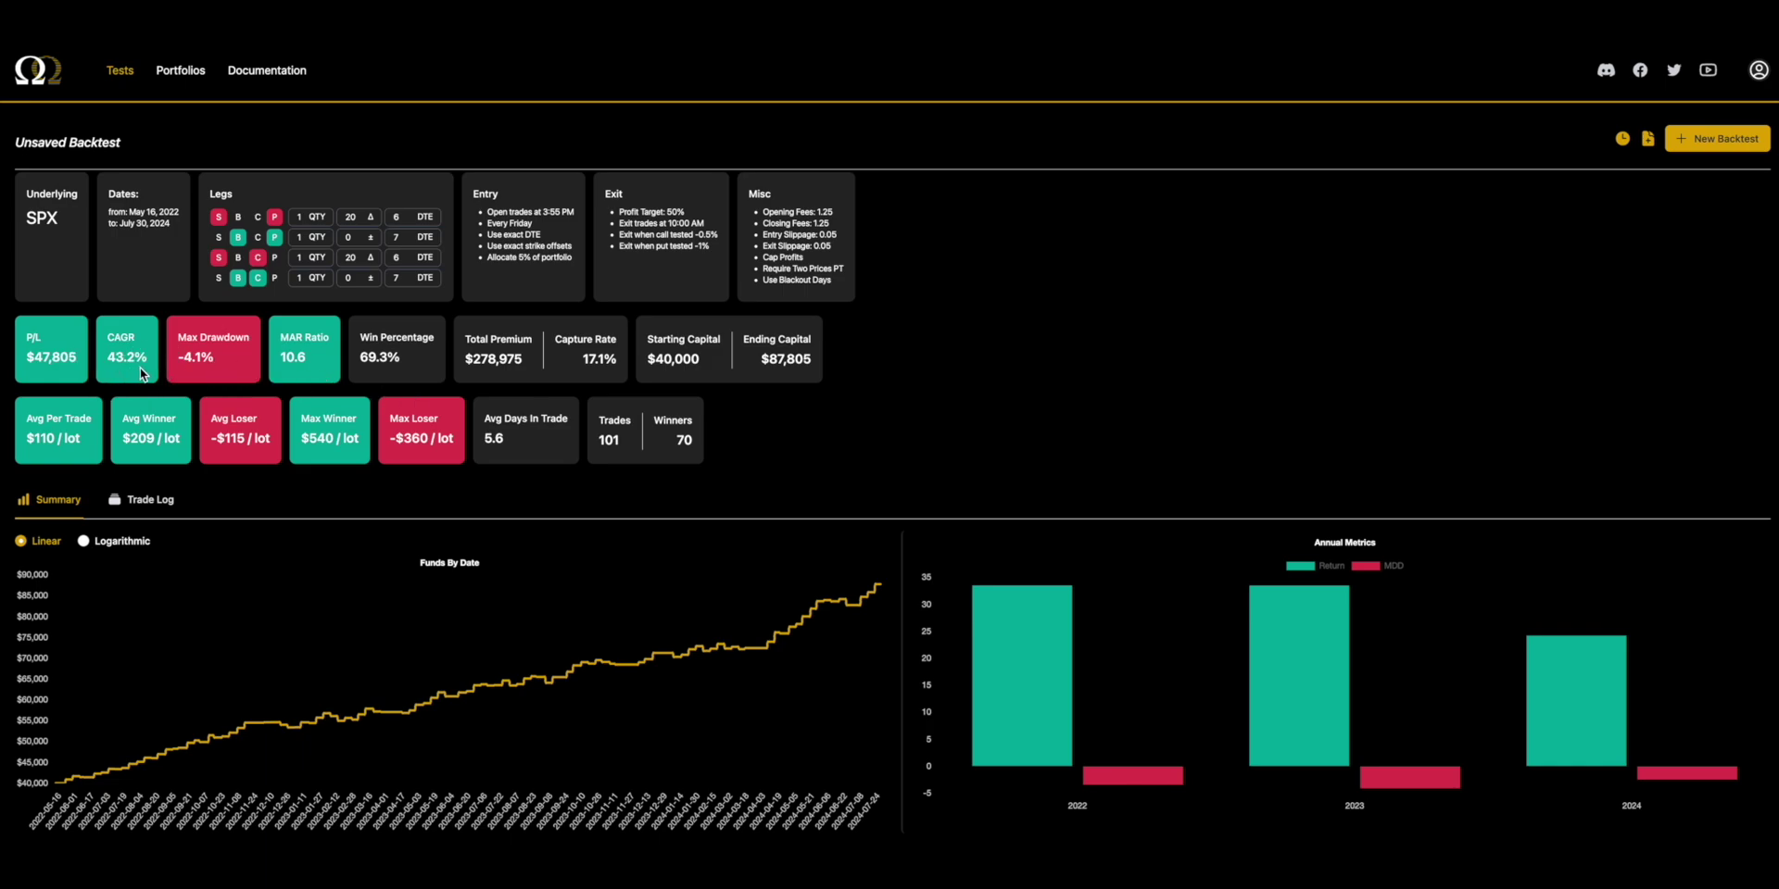
{"action": "left_click_drag", "start_coordinate": [617, 366], "coordinate": [364, 335]}
{"action": "left_click", "coordinate": [405, 344]}
Step: Look at the 3:43 PM run and the latest $40,000 run from Recent Test Runs
{"action": "left_click", "coordinate": [1624, 139]}
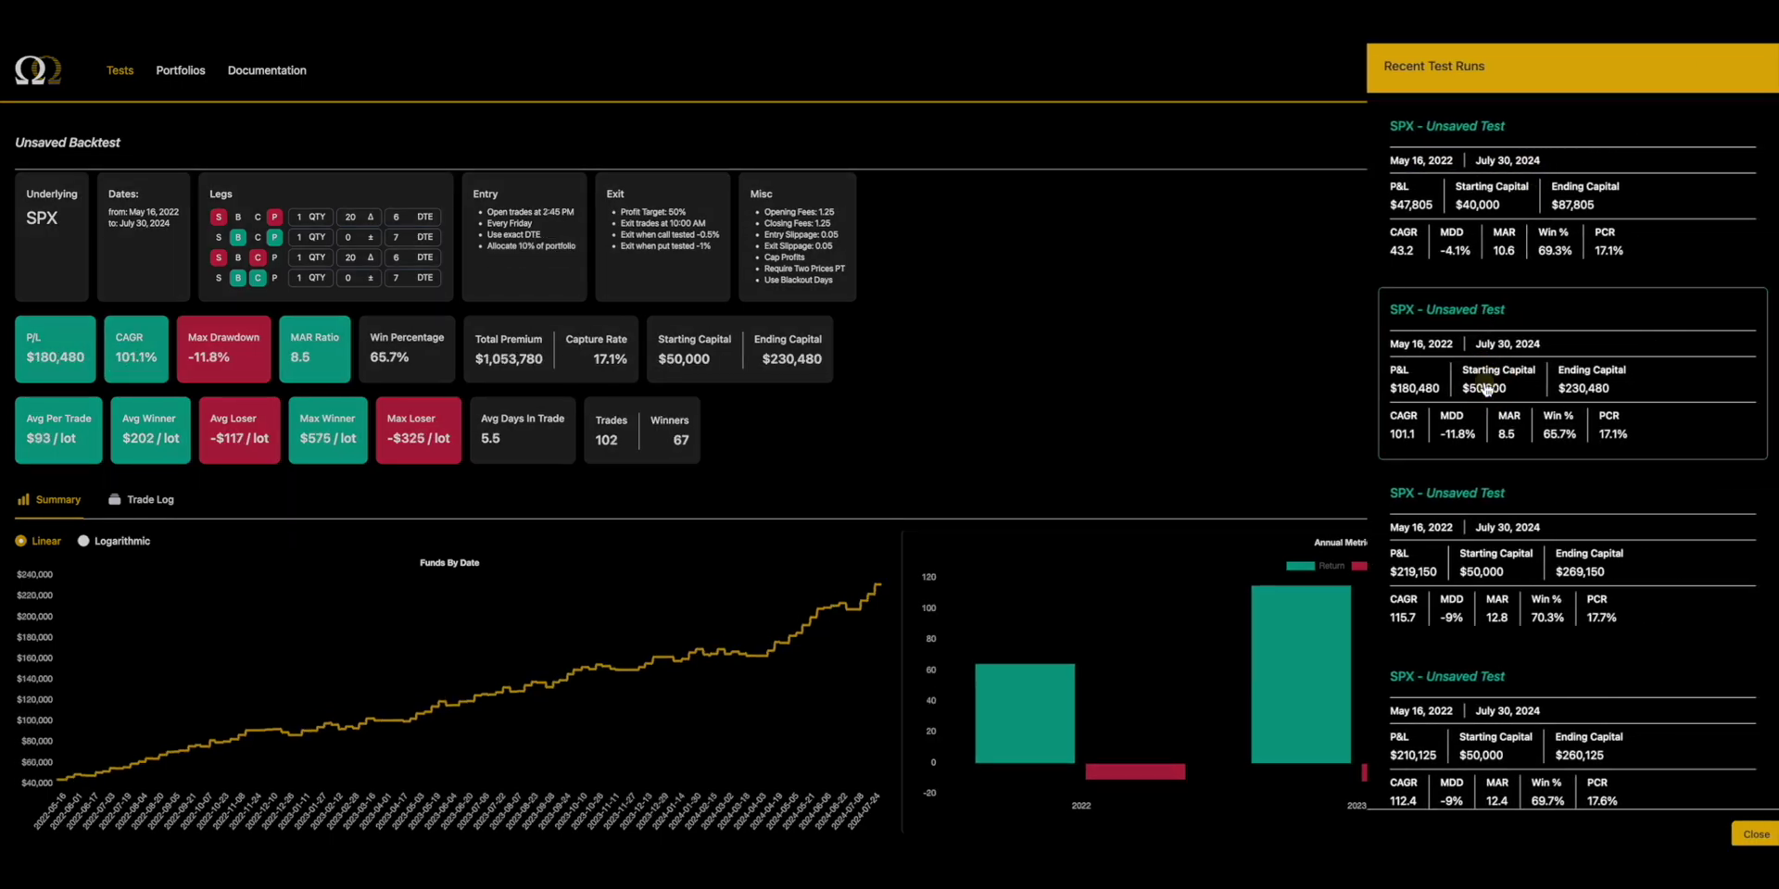
{"action": "left_click", "coordinate": [1499, 512]}
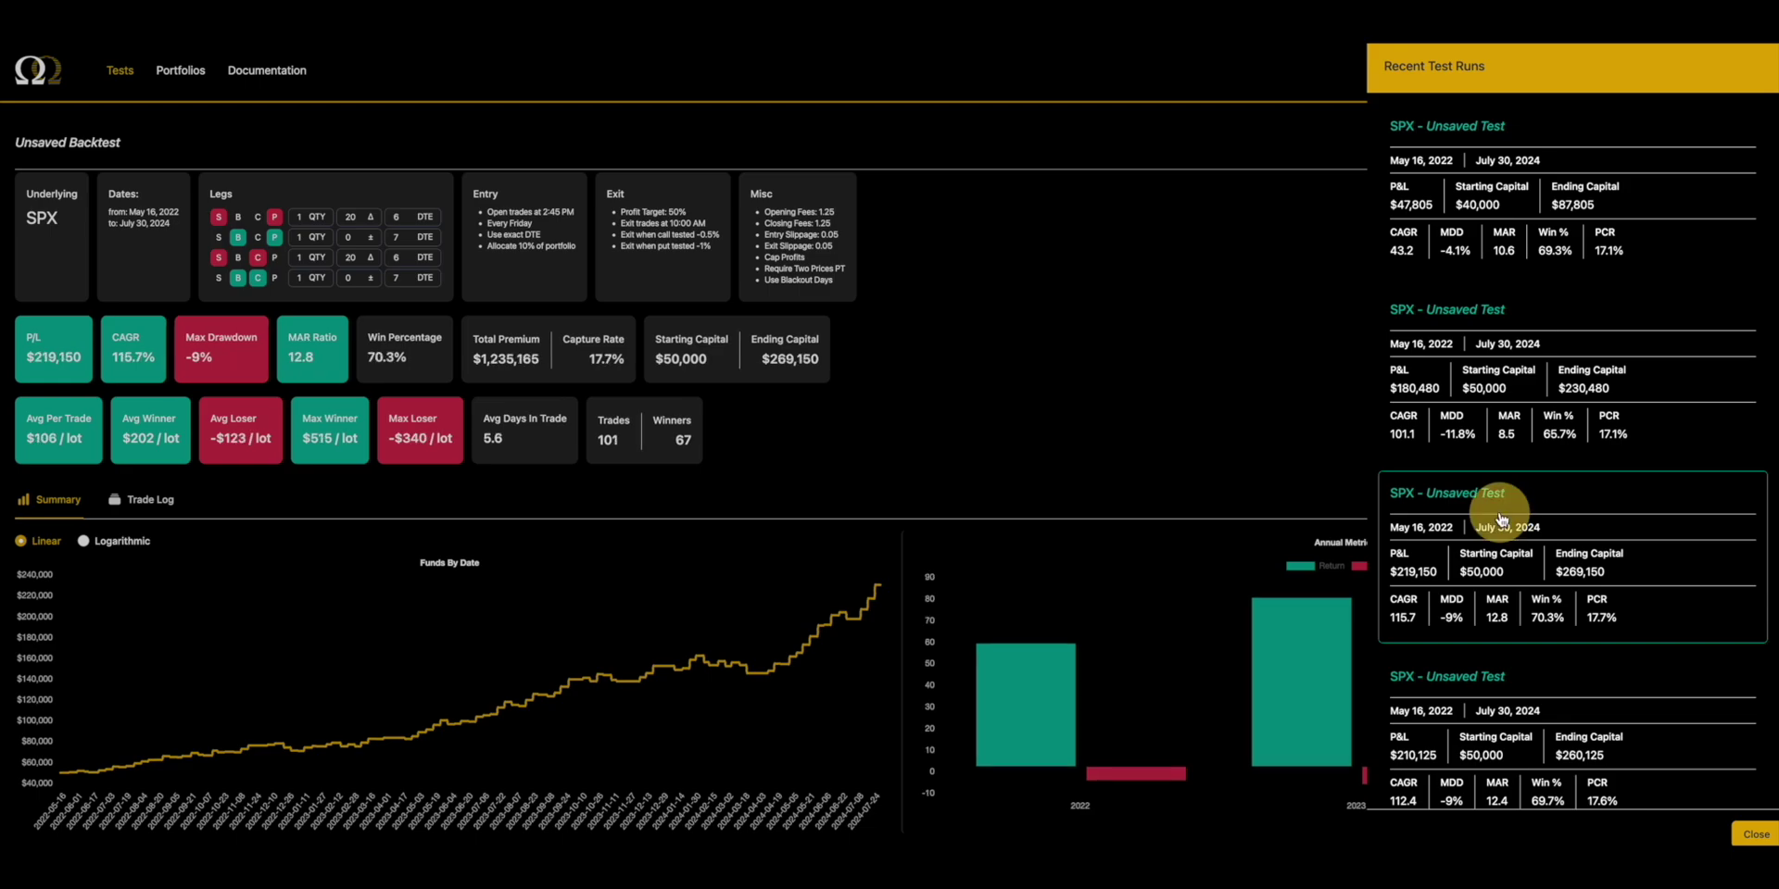
{"action": "left_click", "coordinate": [1546, 251]}
{"action": "left_click", "coordinate": [1136, 370]}
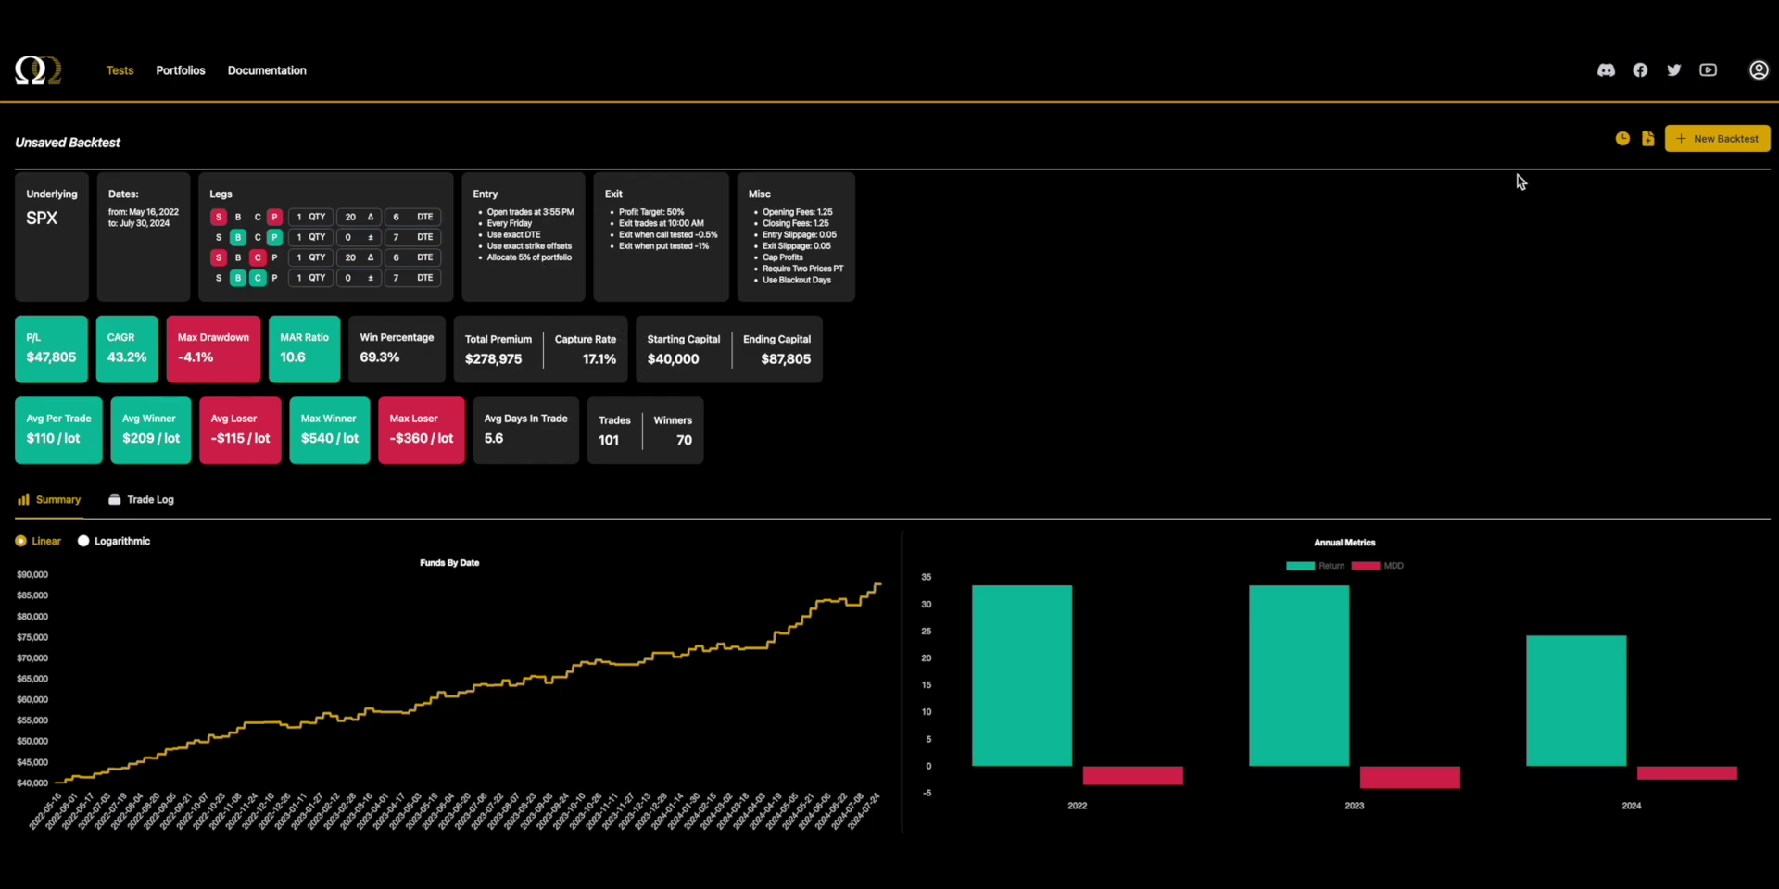
Step: Reload the $208,495 run and confirm its 3:55 PM entry time
{"action": "left_click", "coordinate": [1620, 140]}
{"action": "scroll", "coordinate": [1510, 588], "scroll_direction": "down", "scroll_amount": 2}
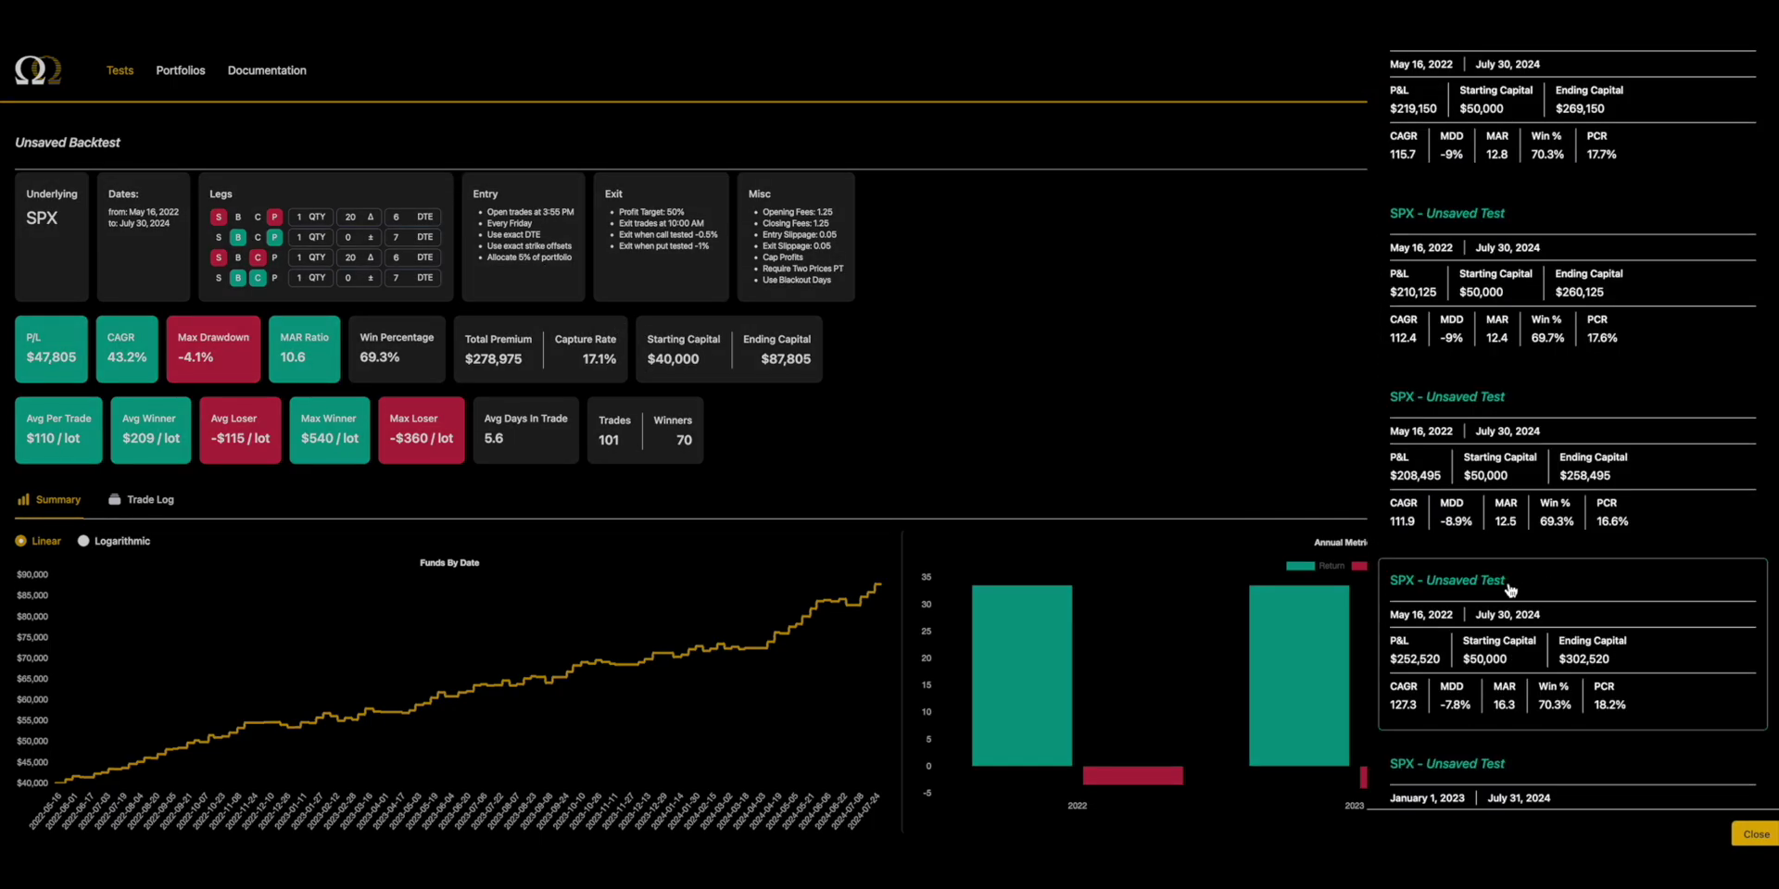
{"action": "left_click", "coordinate": [1502, 607]}
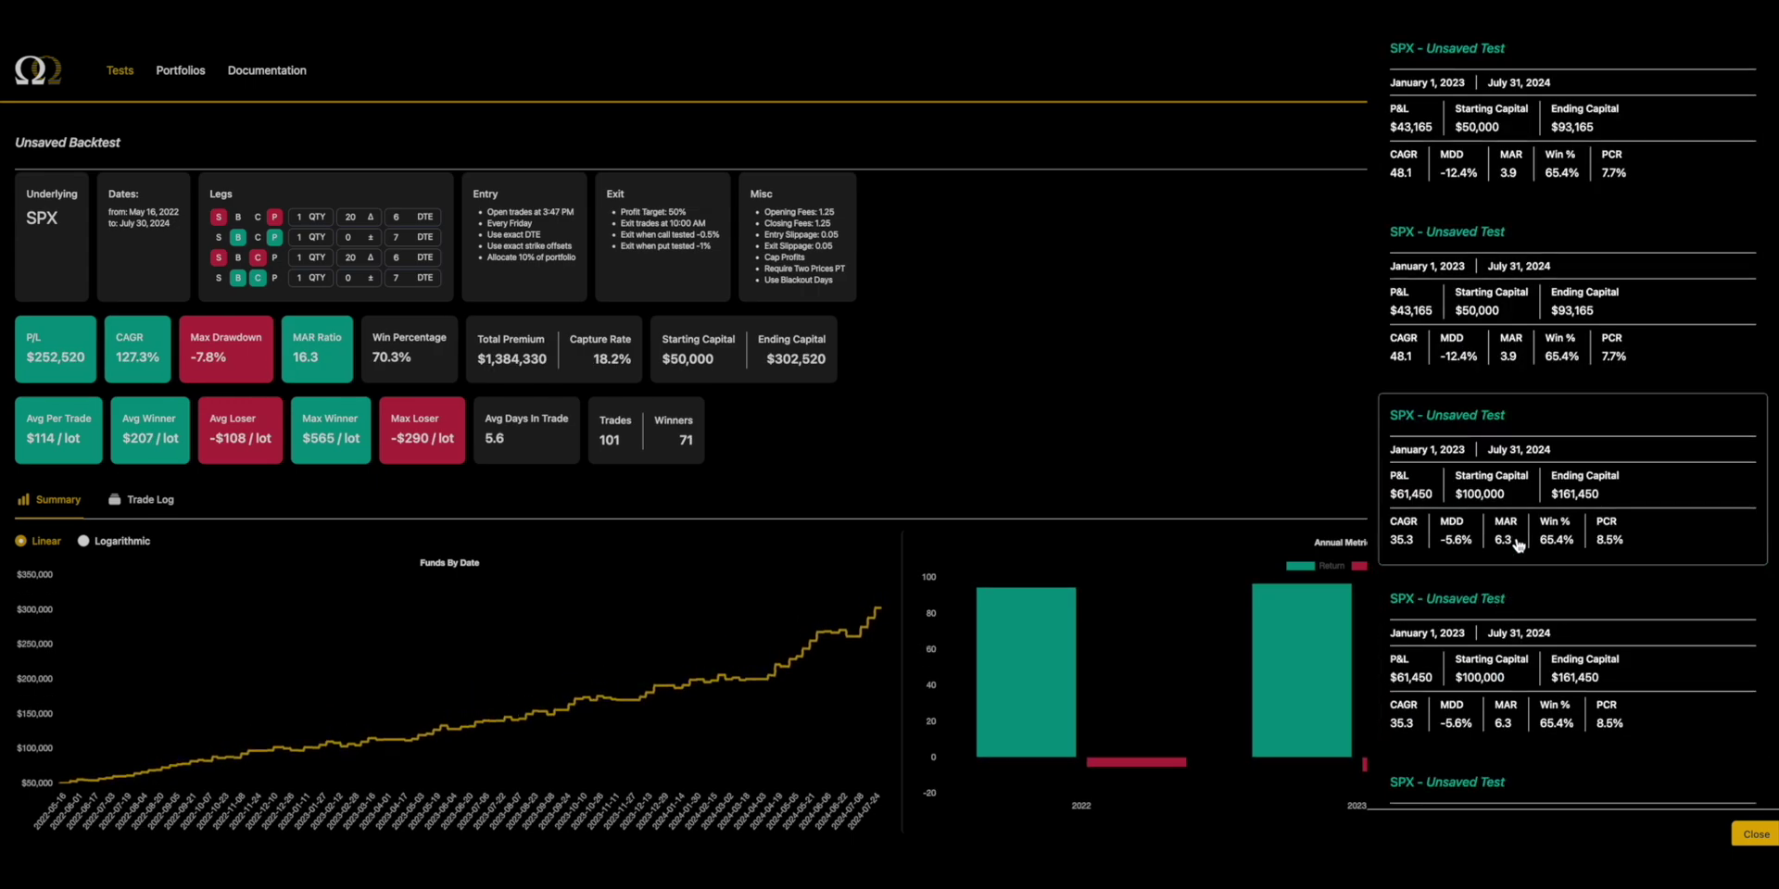
{"action": "left_click", "coordinate": [1224, 415]}
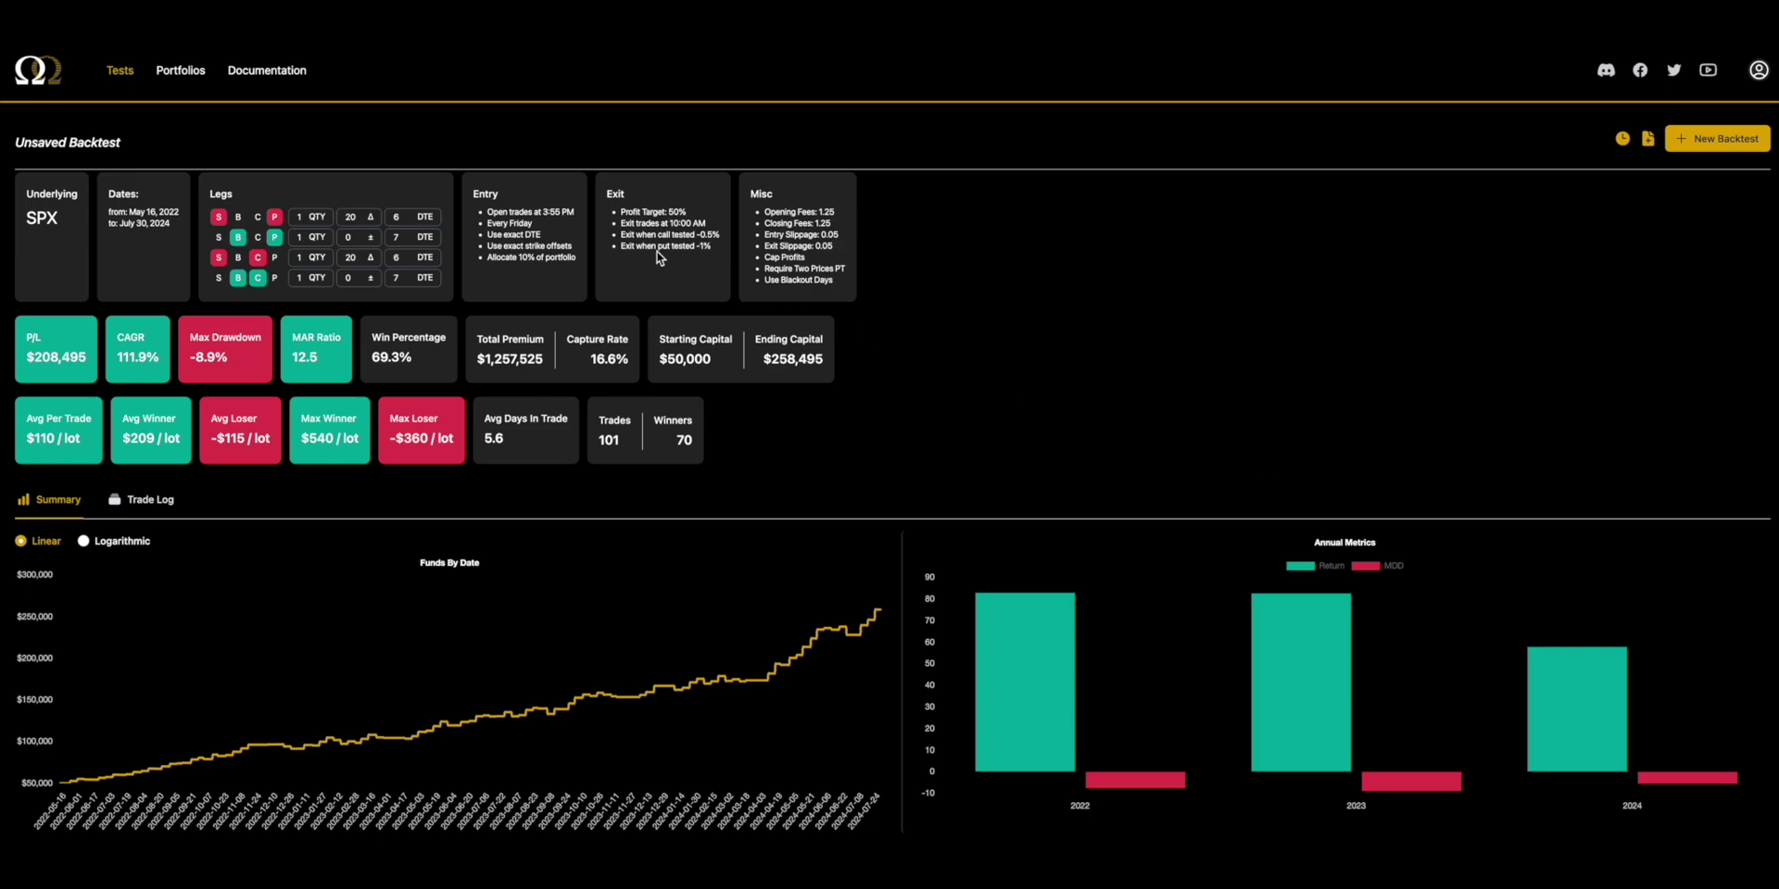
{"action": "left_click_drag", "start_coordinate": [540, 211], "coordinate": [570, 211]}
{"action": "left_click", "coordinate": [559, 255]}
Step: Review the new backtest's 50% profit target, 10:00 AM early exit, OTM short-strike exits and Misc fees
{"action": "left_click", "coordinate": [1717, 138]}
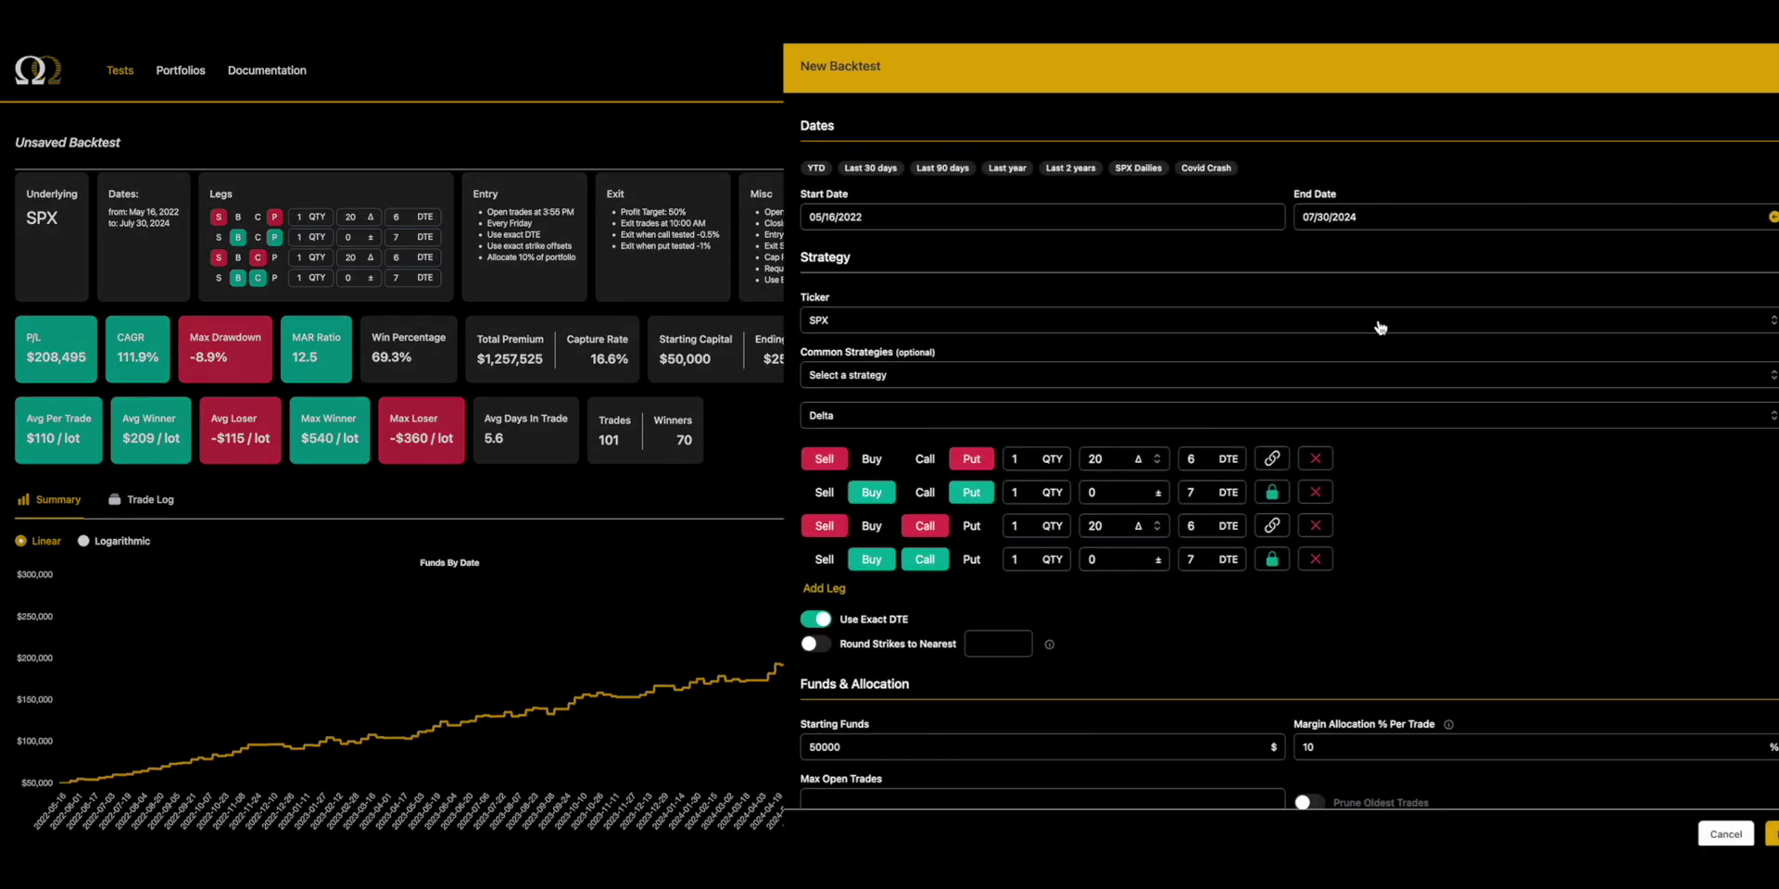
{"action": "scroll", "coordinate": [1336, 389], "scroll_direction": "down", "scroll_amount": 1}
{"action": "scroll", "coordinate": [1164, 444], "scroll_direction": "down", "scroll_amount": 10}
{"action": "scroll", "coordinate": [1164, 446], "scroll_direction": "down", "scroll_amount": 5}
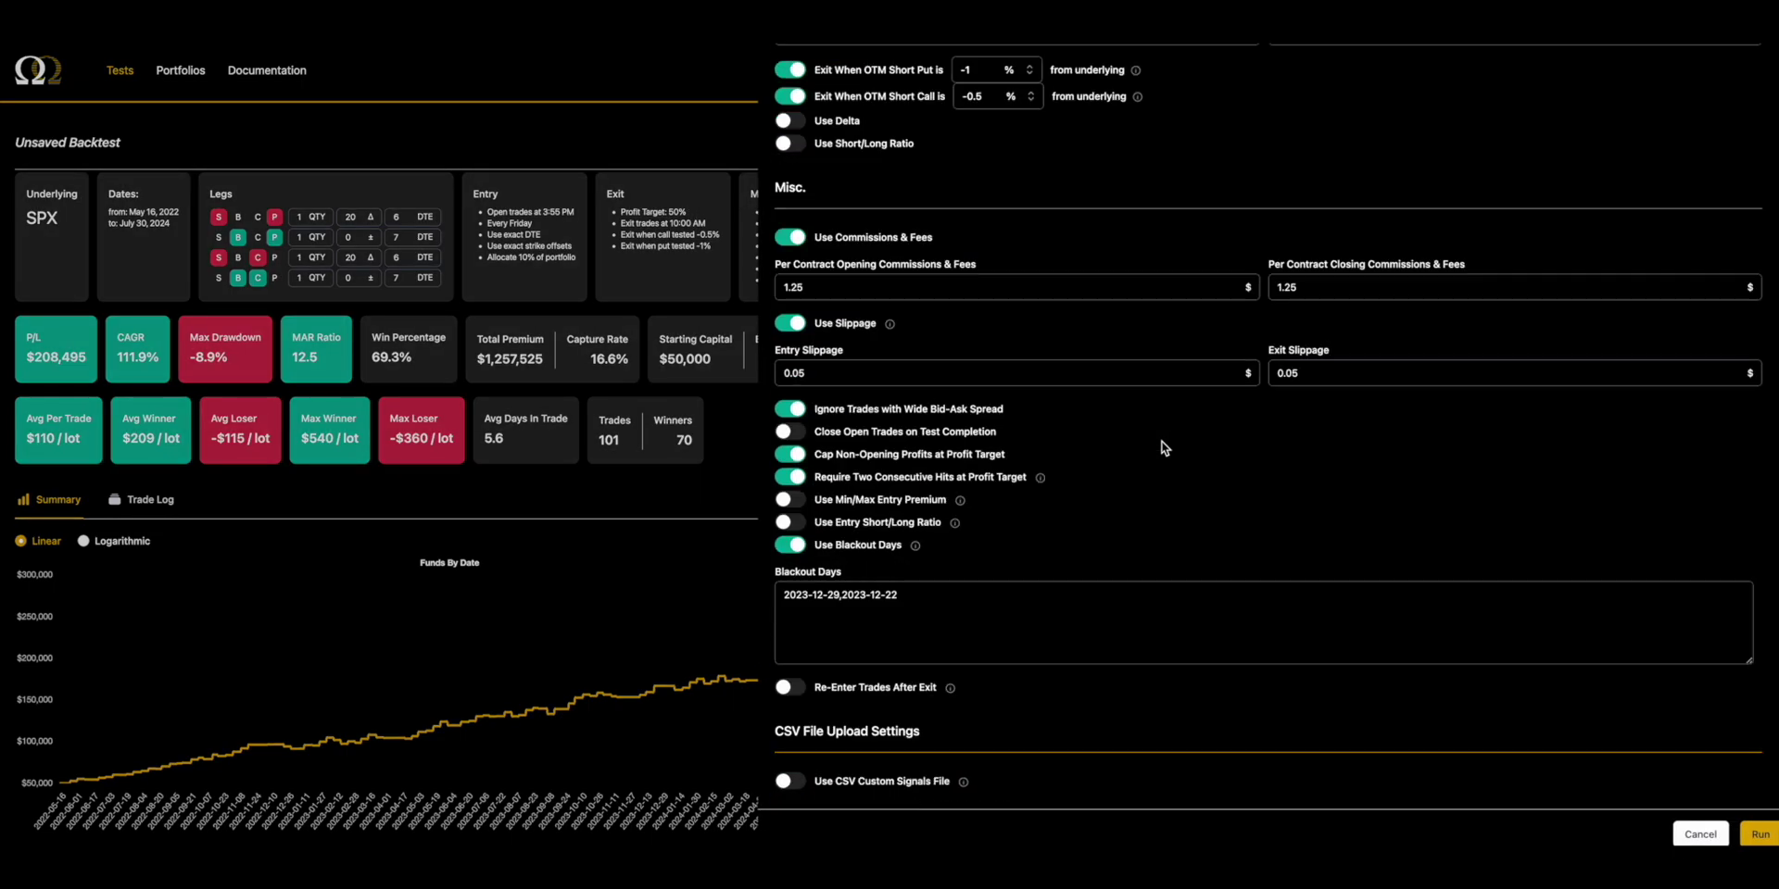
{"action": "scroll", "coordinate": [1164, 448], "scroll_direction": "up", "scroll_amount": 5}
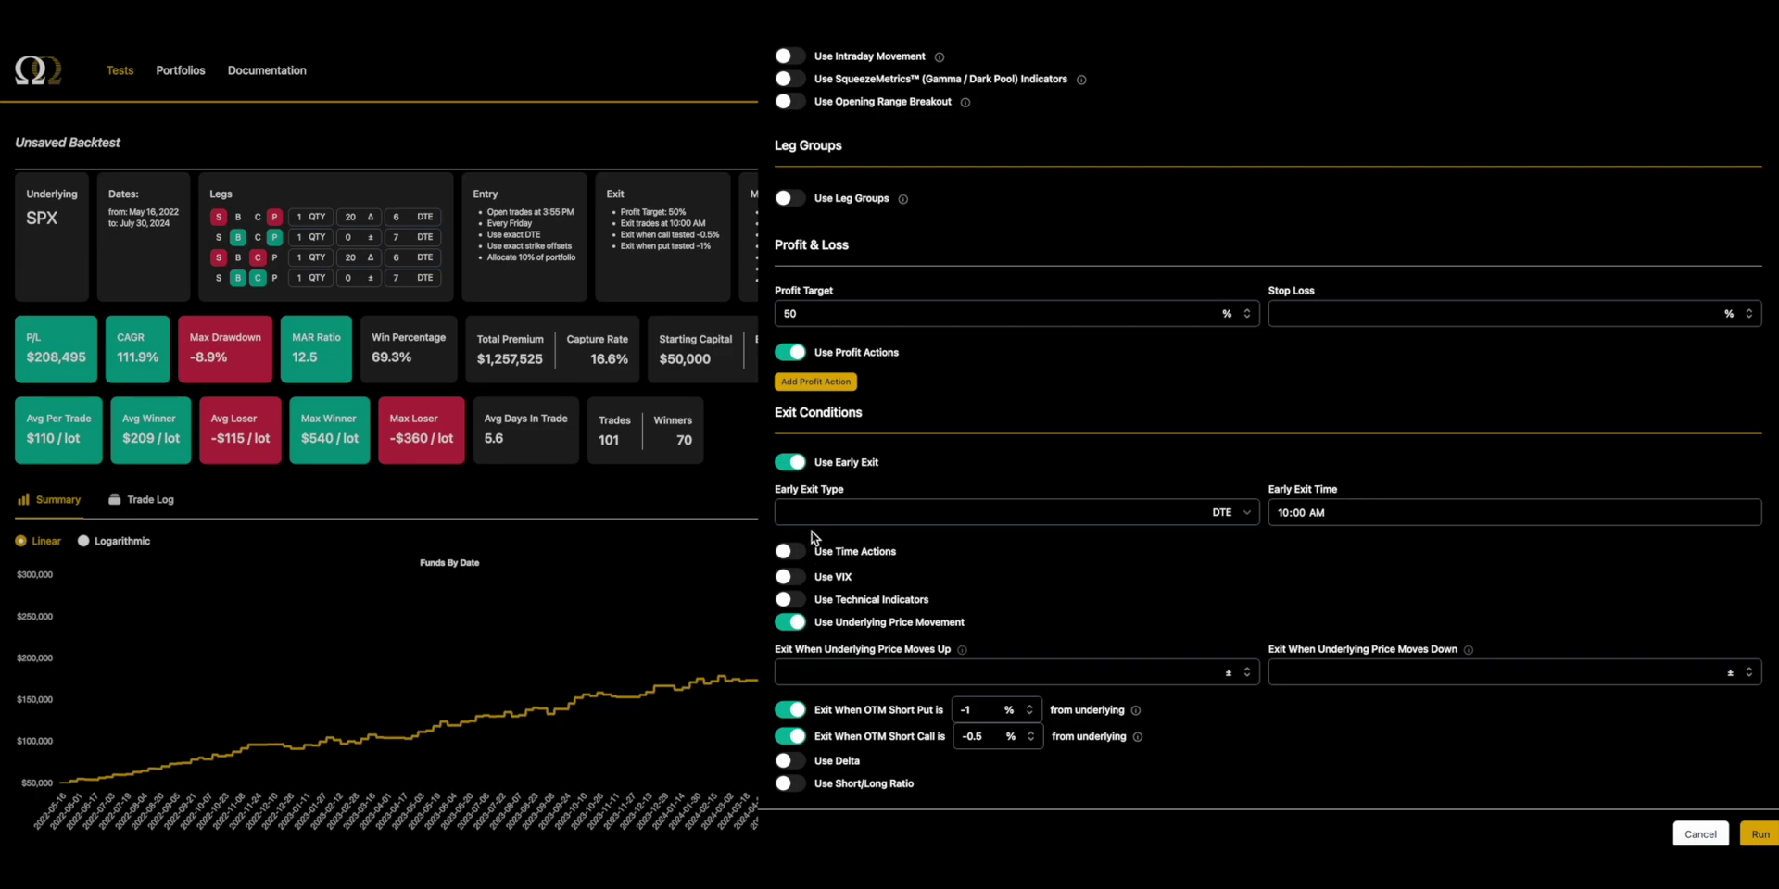
{"action": "scroll", "coordinate": [834, 565], "scroll_direction": "down", "scroll_amount": 6}
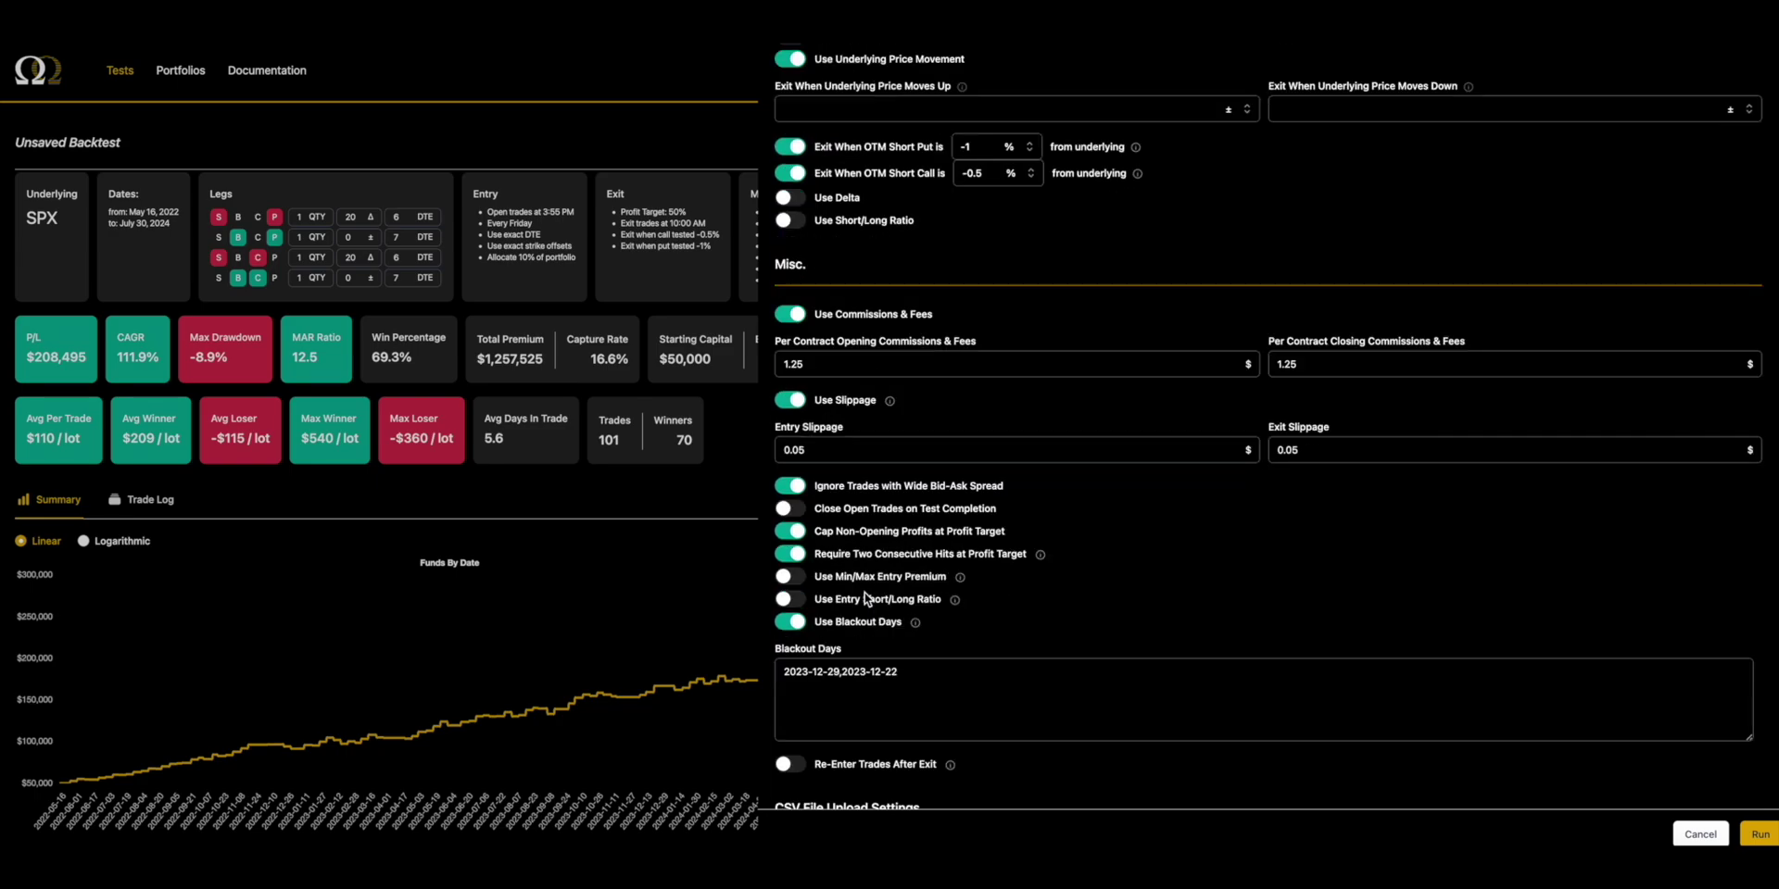
{"action": "scroll", "coordinate": [864, 597], "scroll_direction": "up", "scroll_amount": 1}
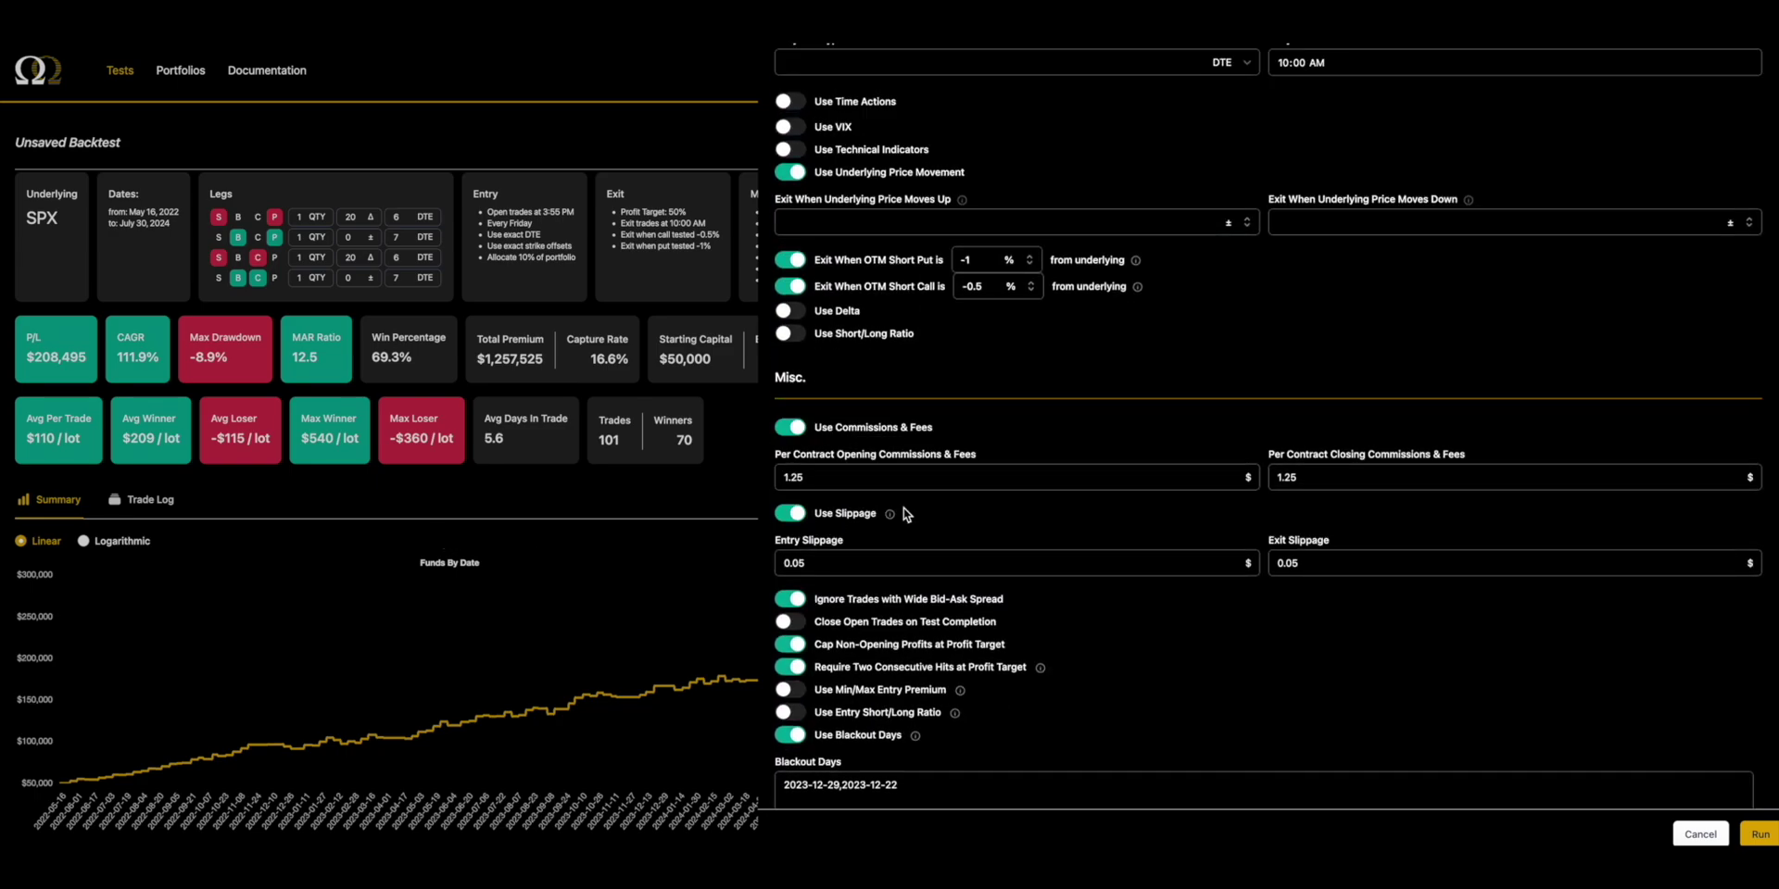
{"action": "scroll", "coordinate": [907, 514], "scroll_direction": "up", "scroll_amount": 3}
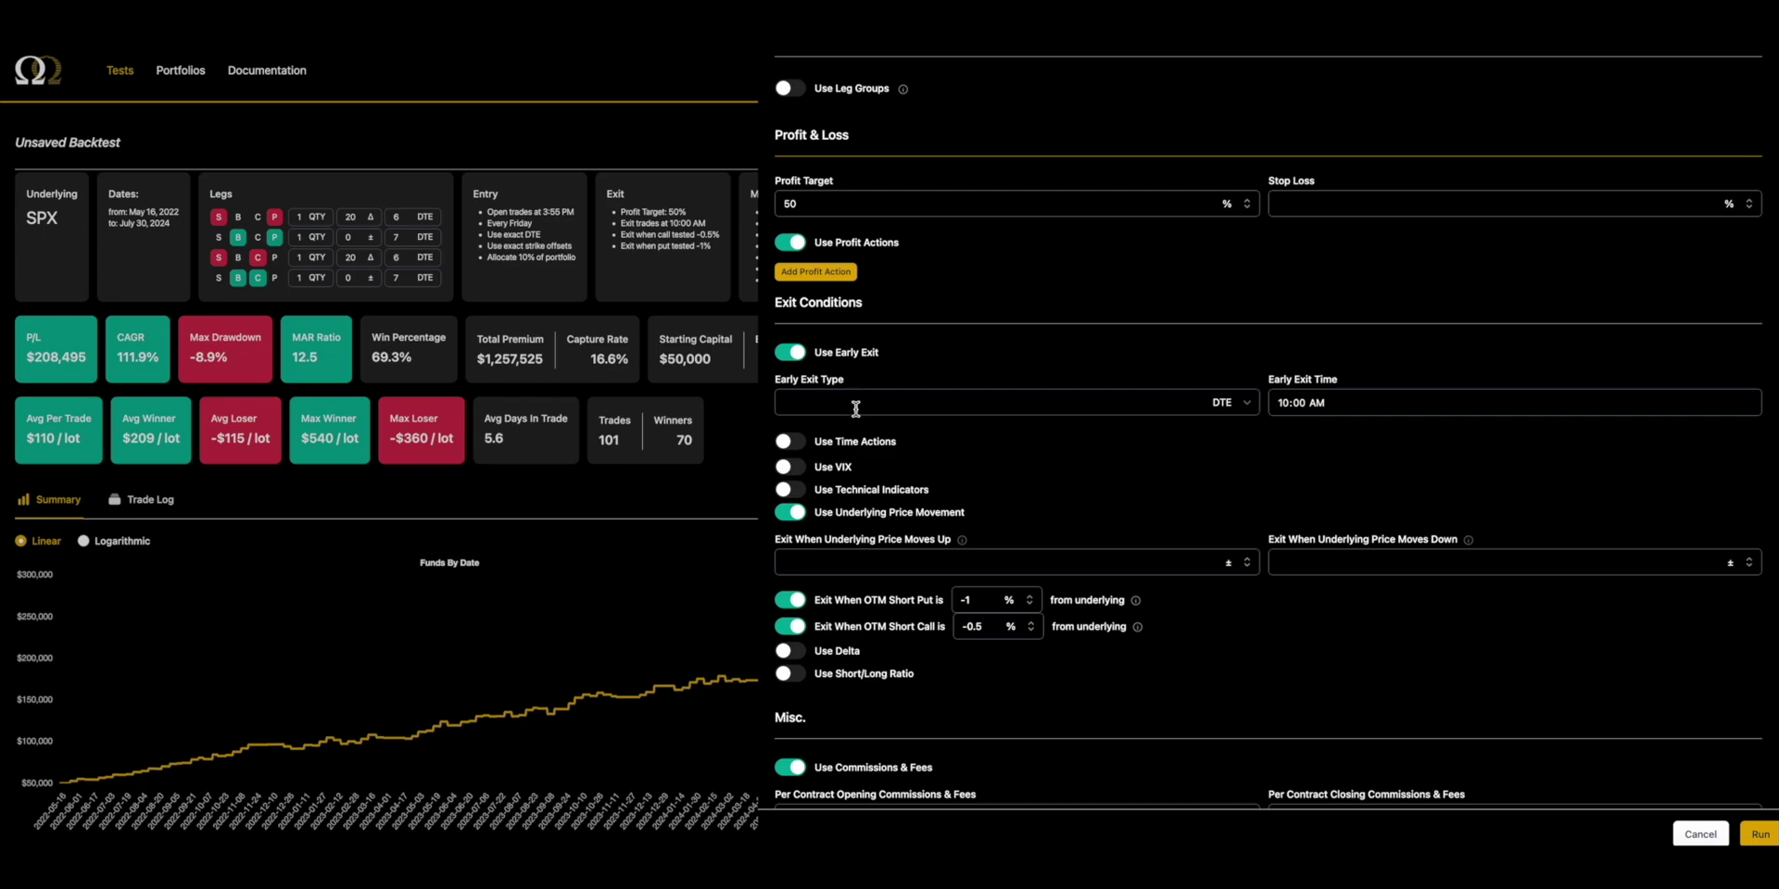
{"action": "scroll", "coordinate": [857, 416], "scroll_direction": "up", "scroll_amount": 1}
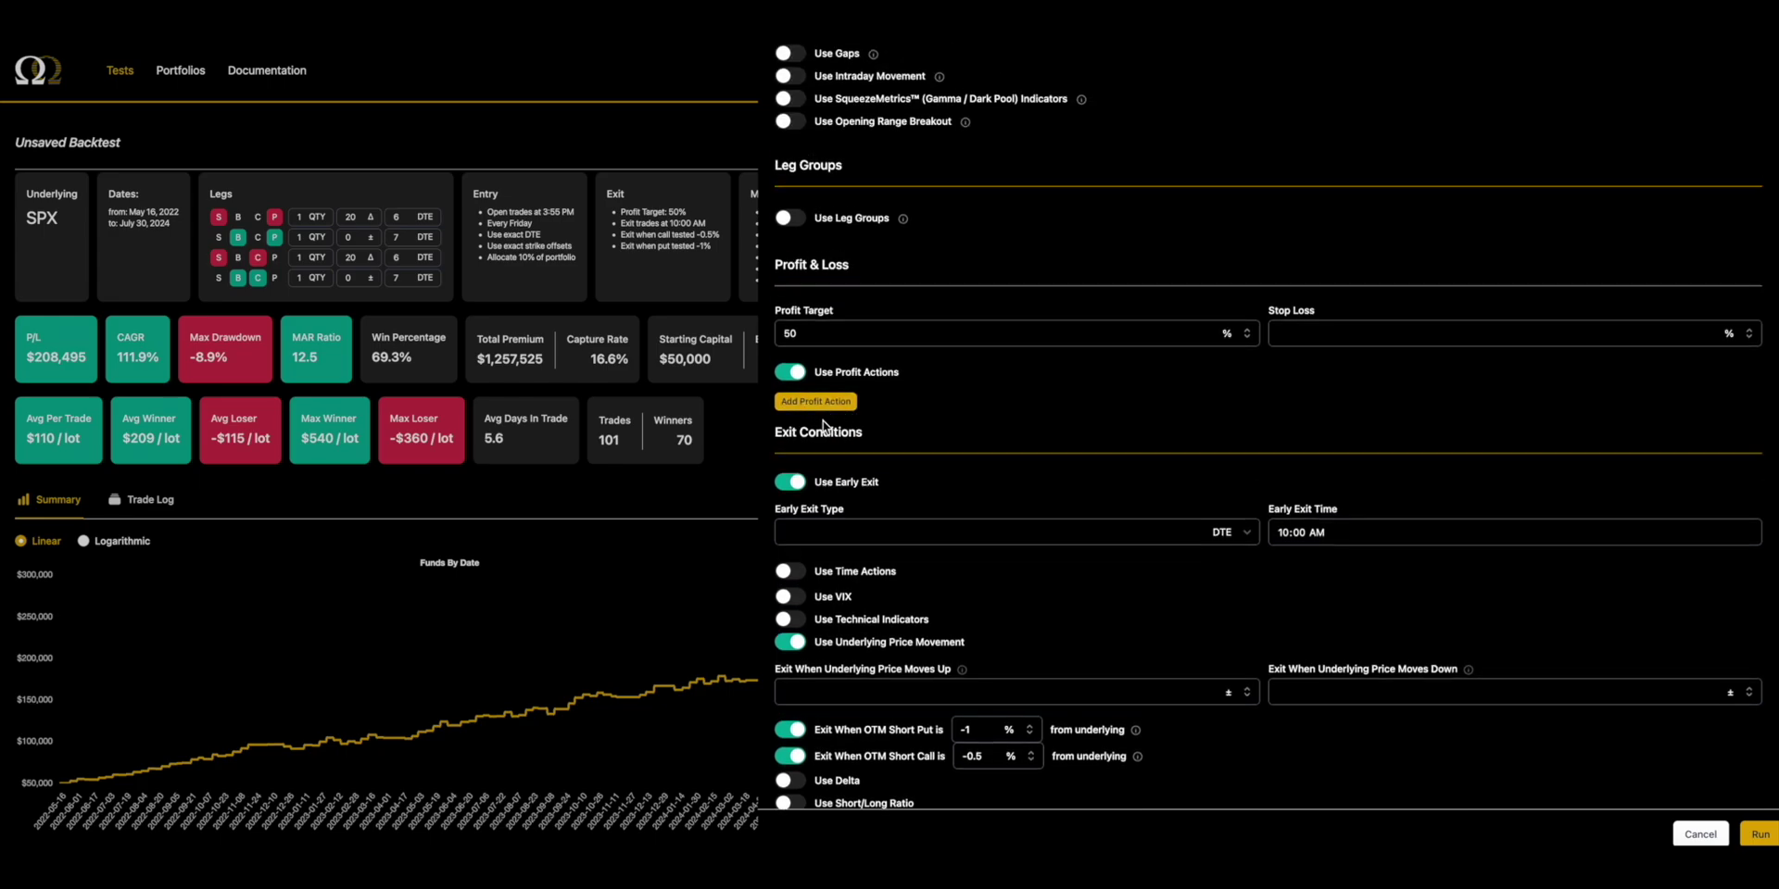
Step: Rerun with a 65% profit target plus a profit action closing 100% at 50% profit
{"action": "left_click", "coordinate": [836, 399]}
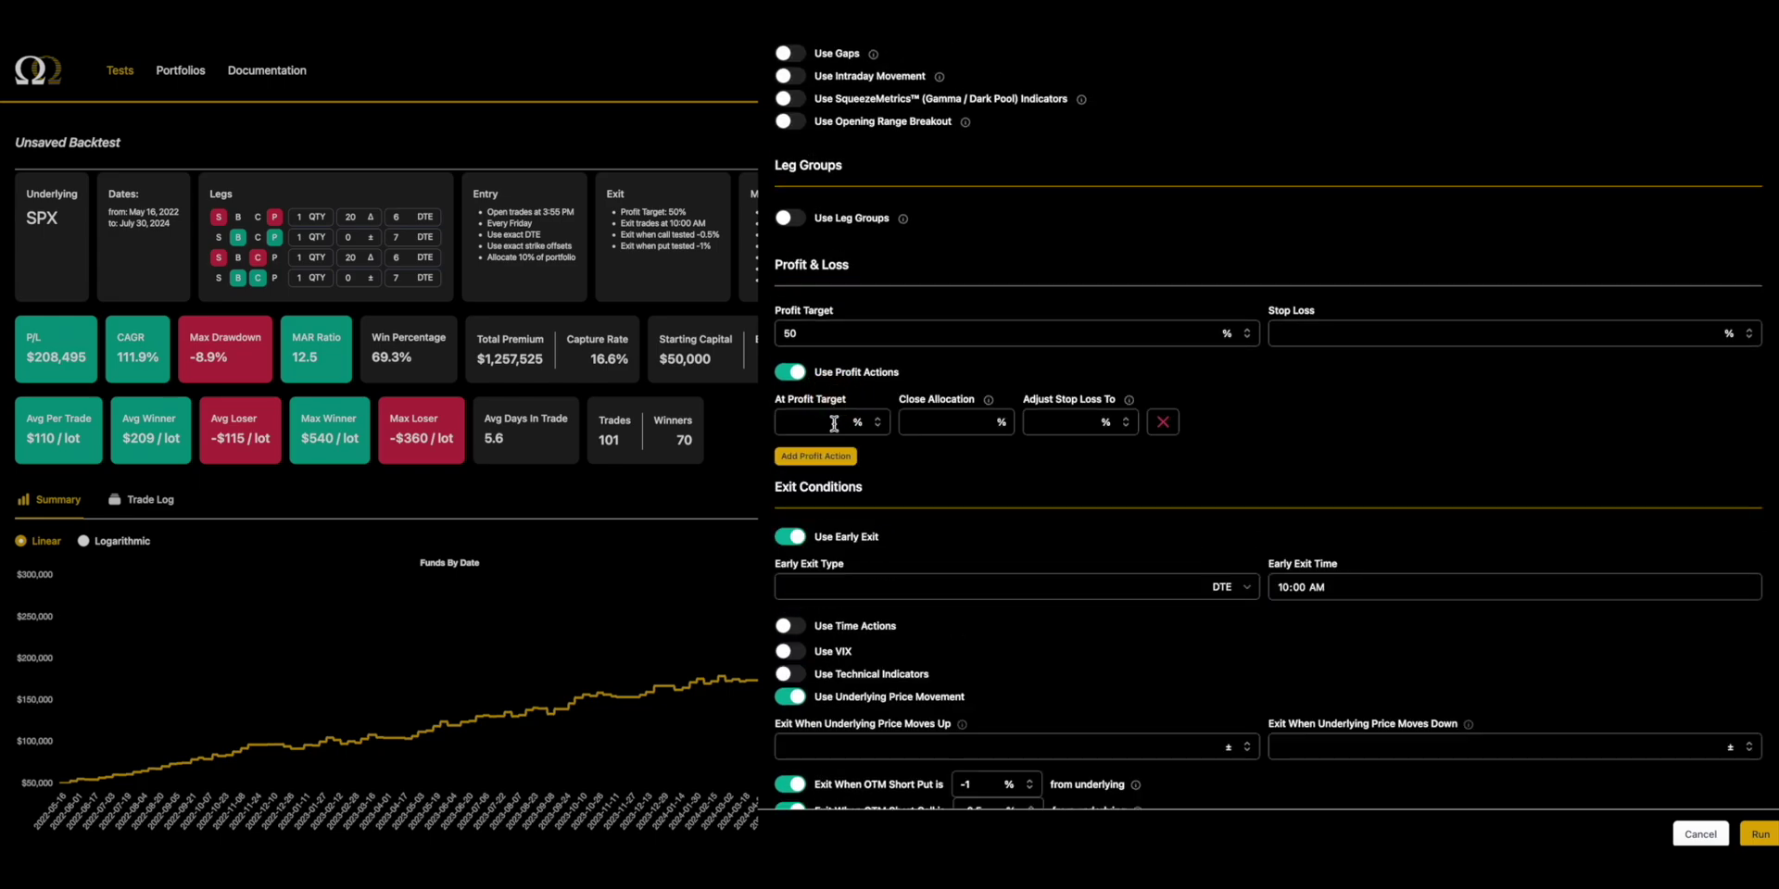
{"action": "left_click", "coordinate": [834, 422]}
{"action": "double_click", "coordinate": [813, 335]}
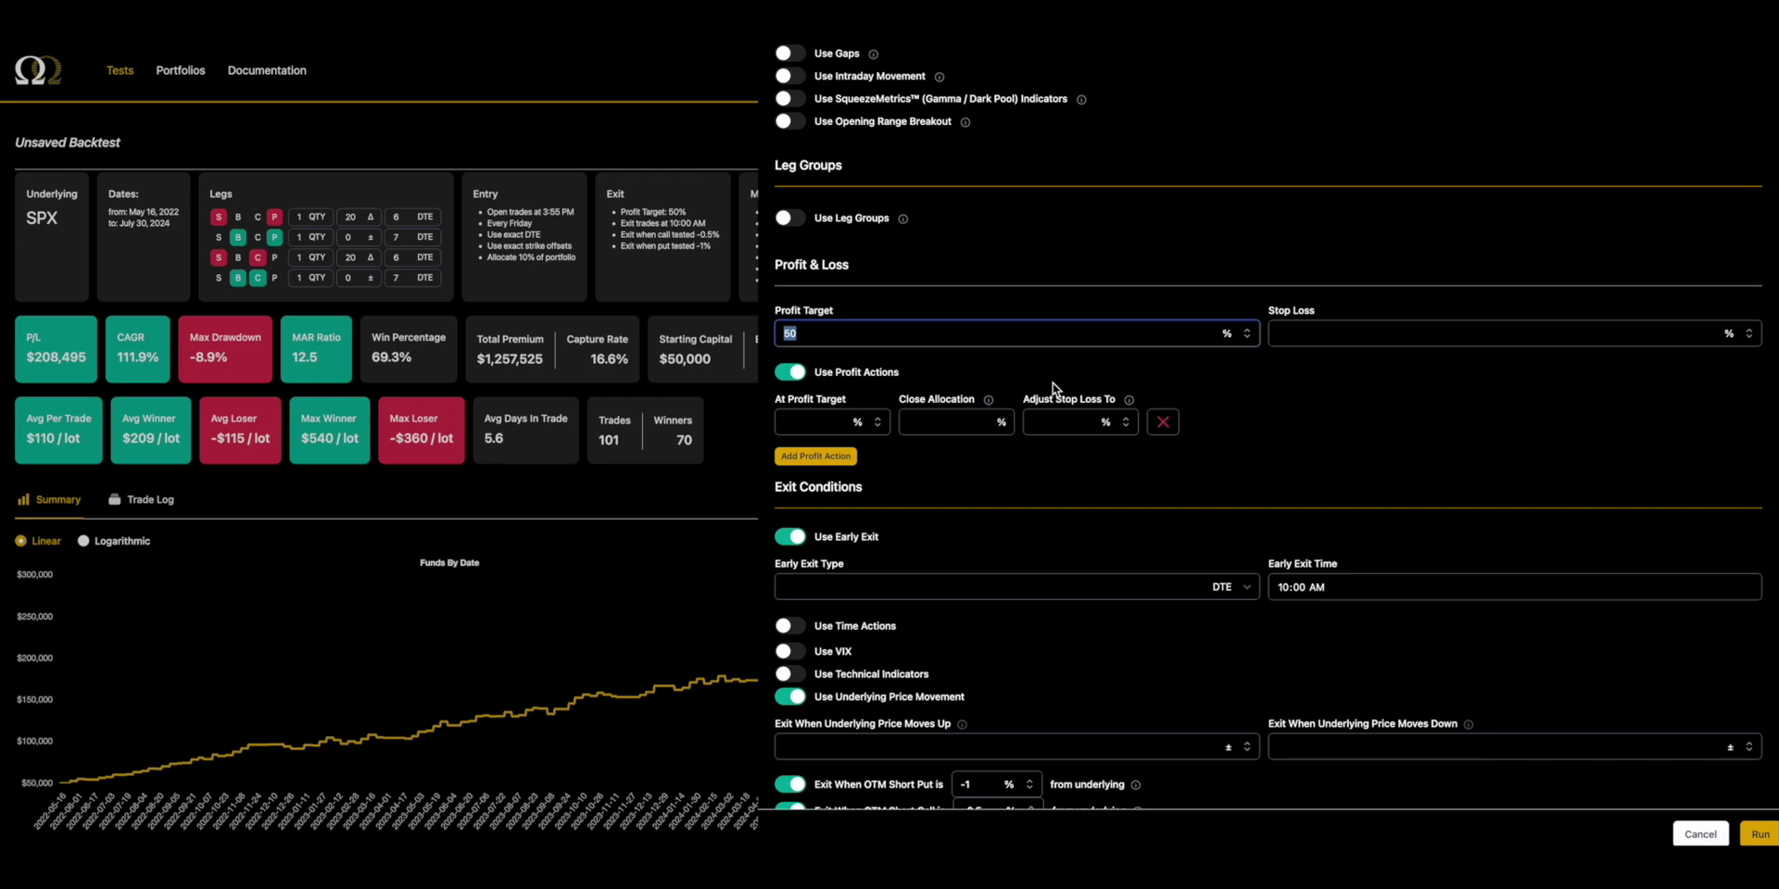
{"action": "type", "text": "65"}
{"action": "left_click", "coordinate": [812, 428]}
{"action": "type", "text": "50"}
{"action": "key", "text": "Tab"}
{"action": "type", "text": "100"}
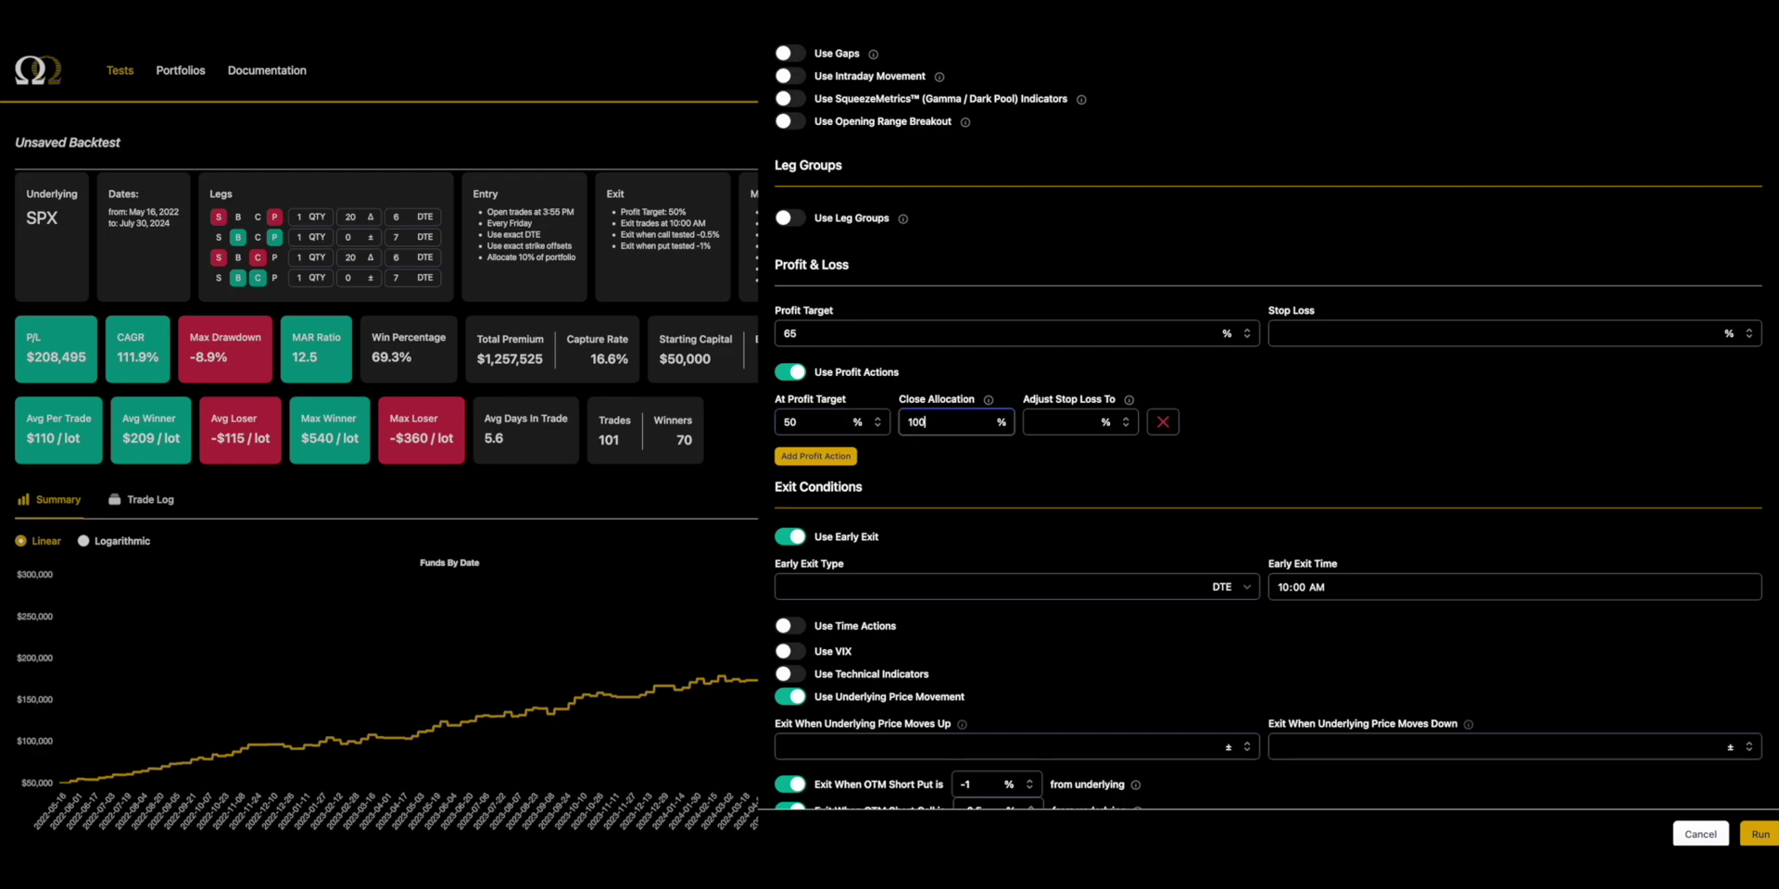
{"action": "left_click", "coordinate": [1754, 834]}
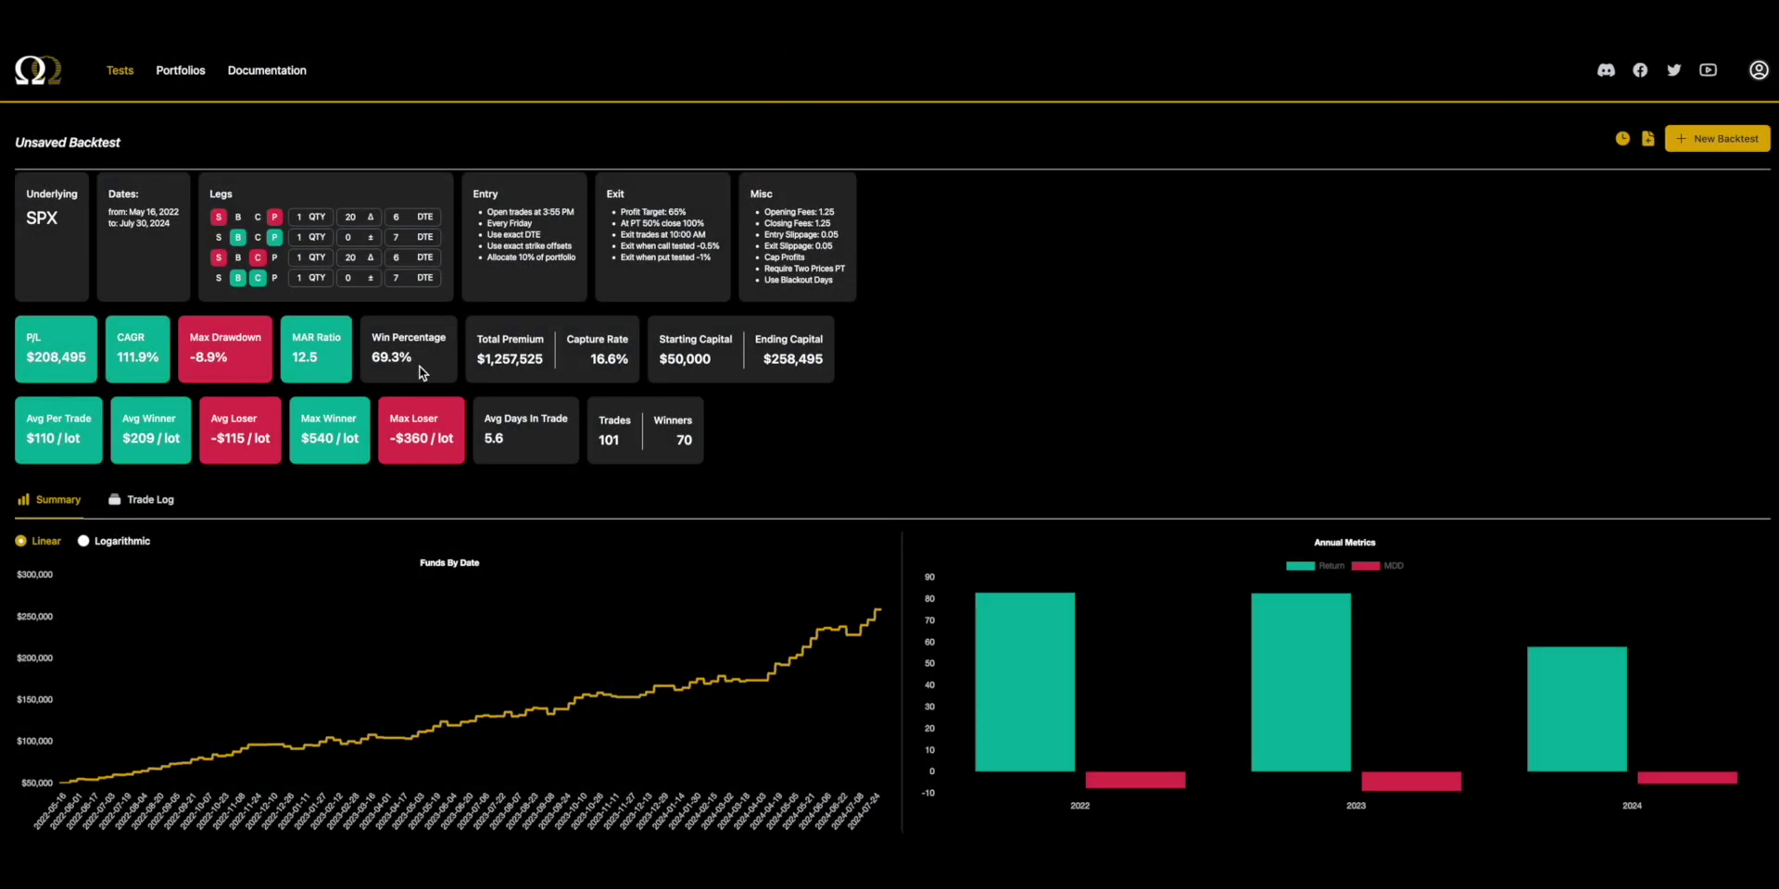
Step: Change the profit action's Close Allocation from 100 to 50 and rerun the backtest
{"action": "left_click", "coordinate": [1694, 144]}
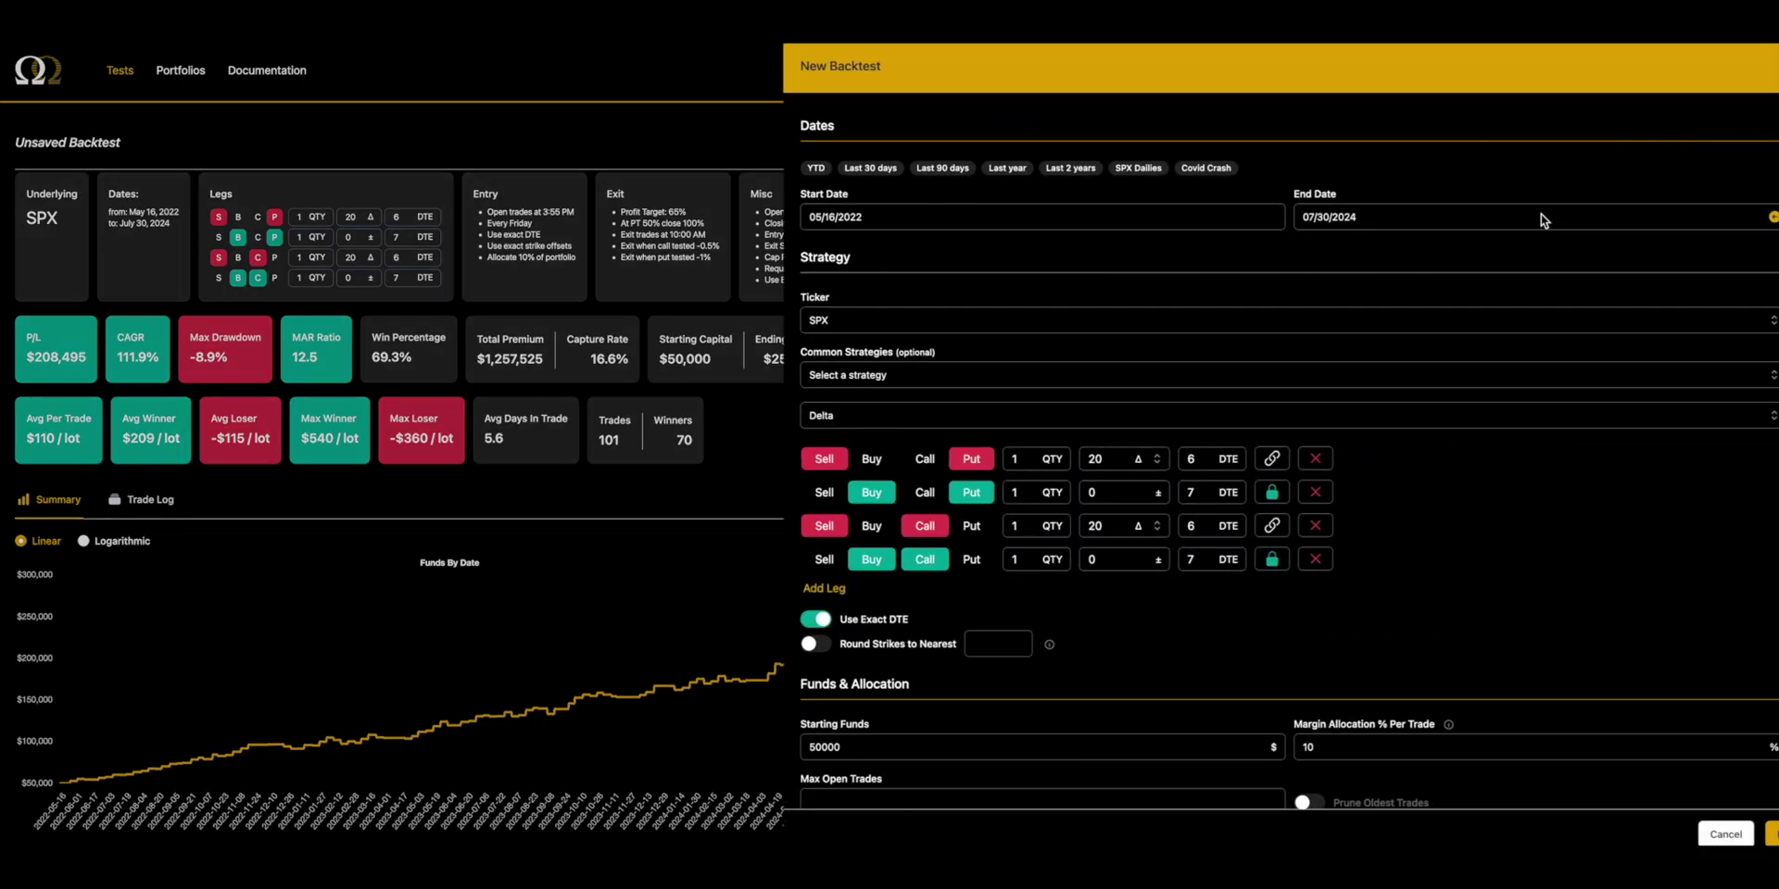
{"action": "scroll", "coordinate": [1050, 516], "scroll_direction": "down", "scroll_amount": 2}
{"action": "scroll", "coordinate": [1050, 516], "scroll_direction": "down", "scroll_amount": 10}
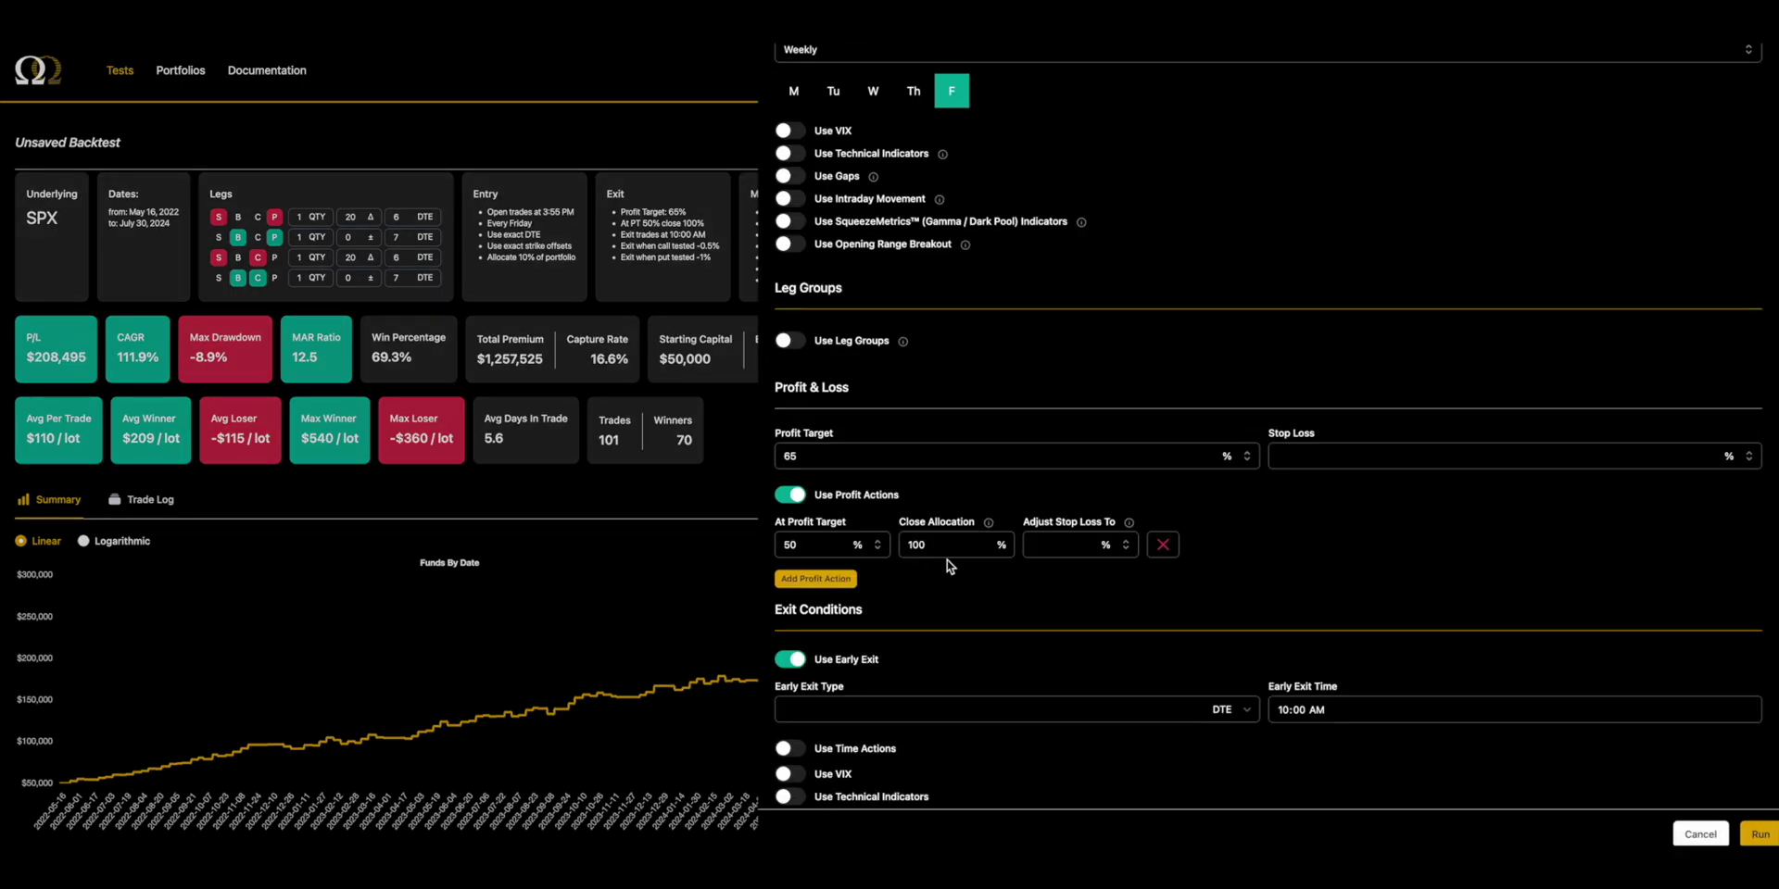
{"action": "left_click_drag", "start_coordinate": [964, 545], "coordinate": [867, 544]}
{"action": "type", "text": "50"}
{"action": "key", "text": "Return"}
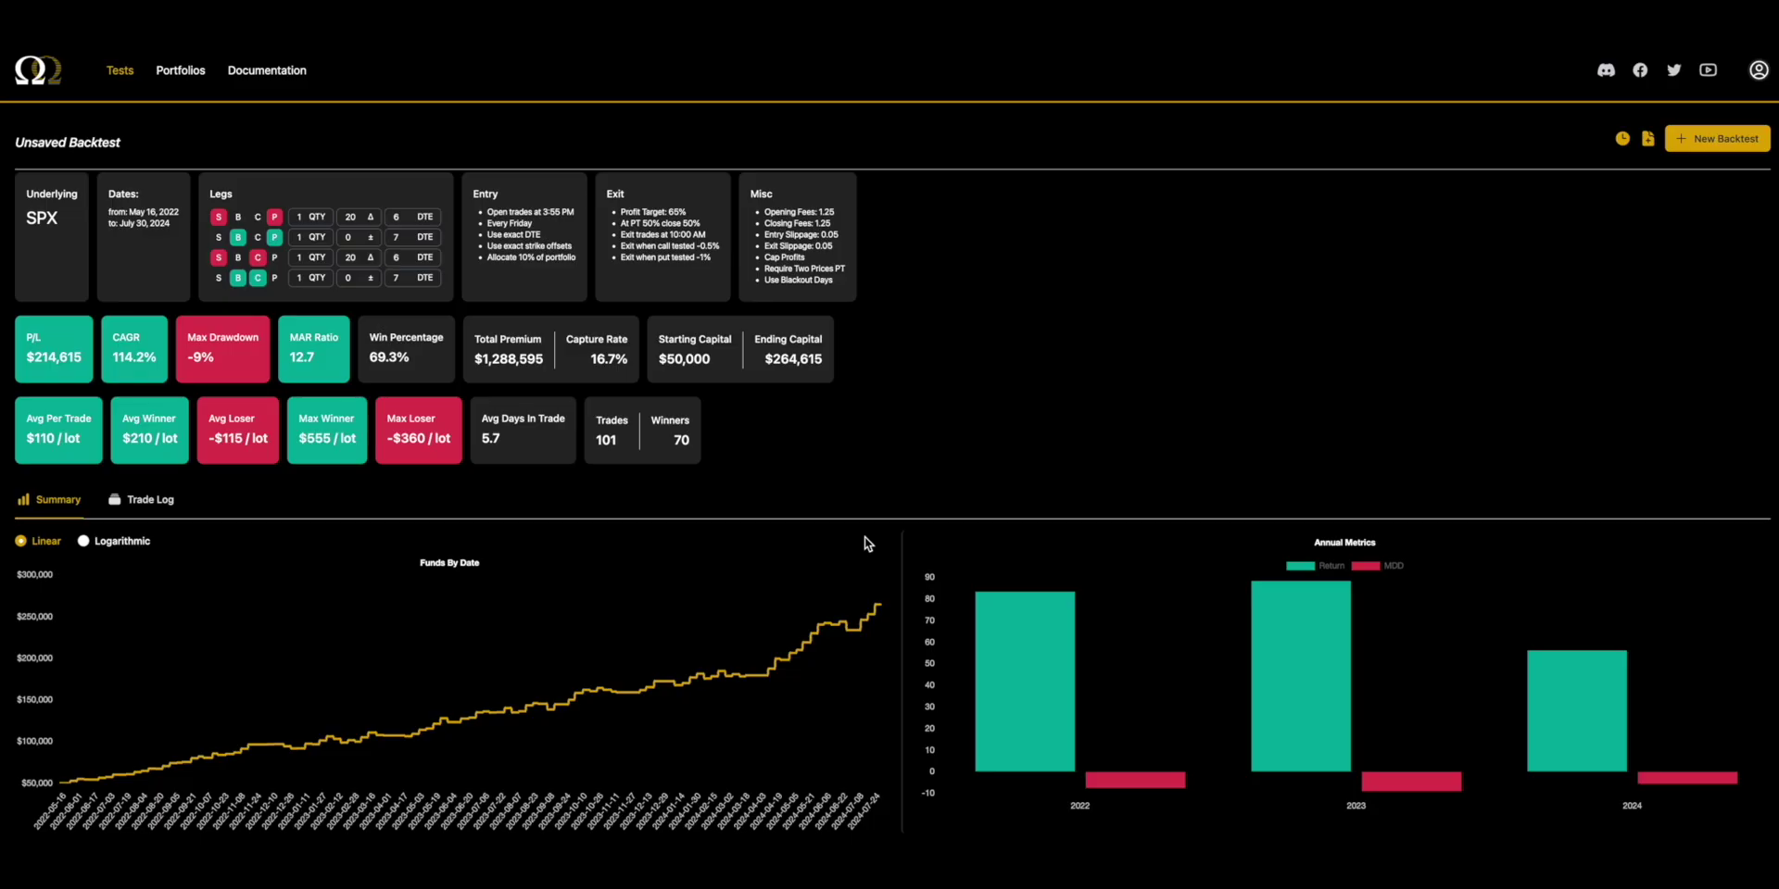
{"action": "left_click", "coordinate": [1622, 141]}
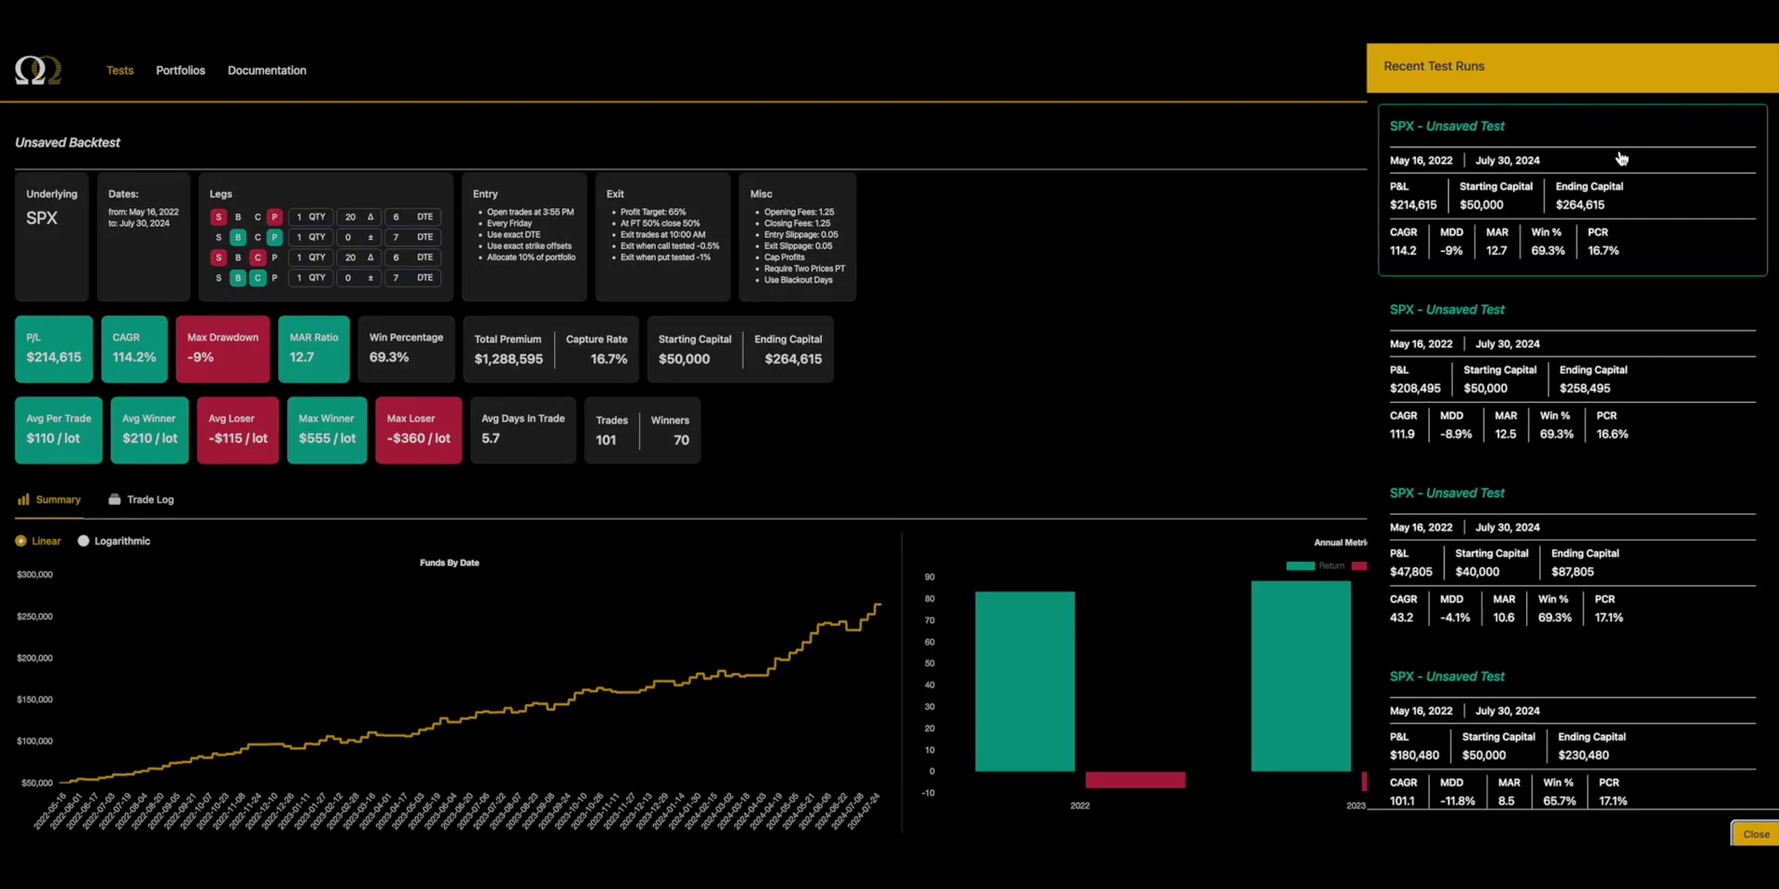
{"action": "left_click", "coordinate": [1564, 343]}
{"action": "left_click", "coordinate": [1548, 214]}
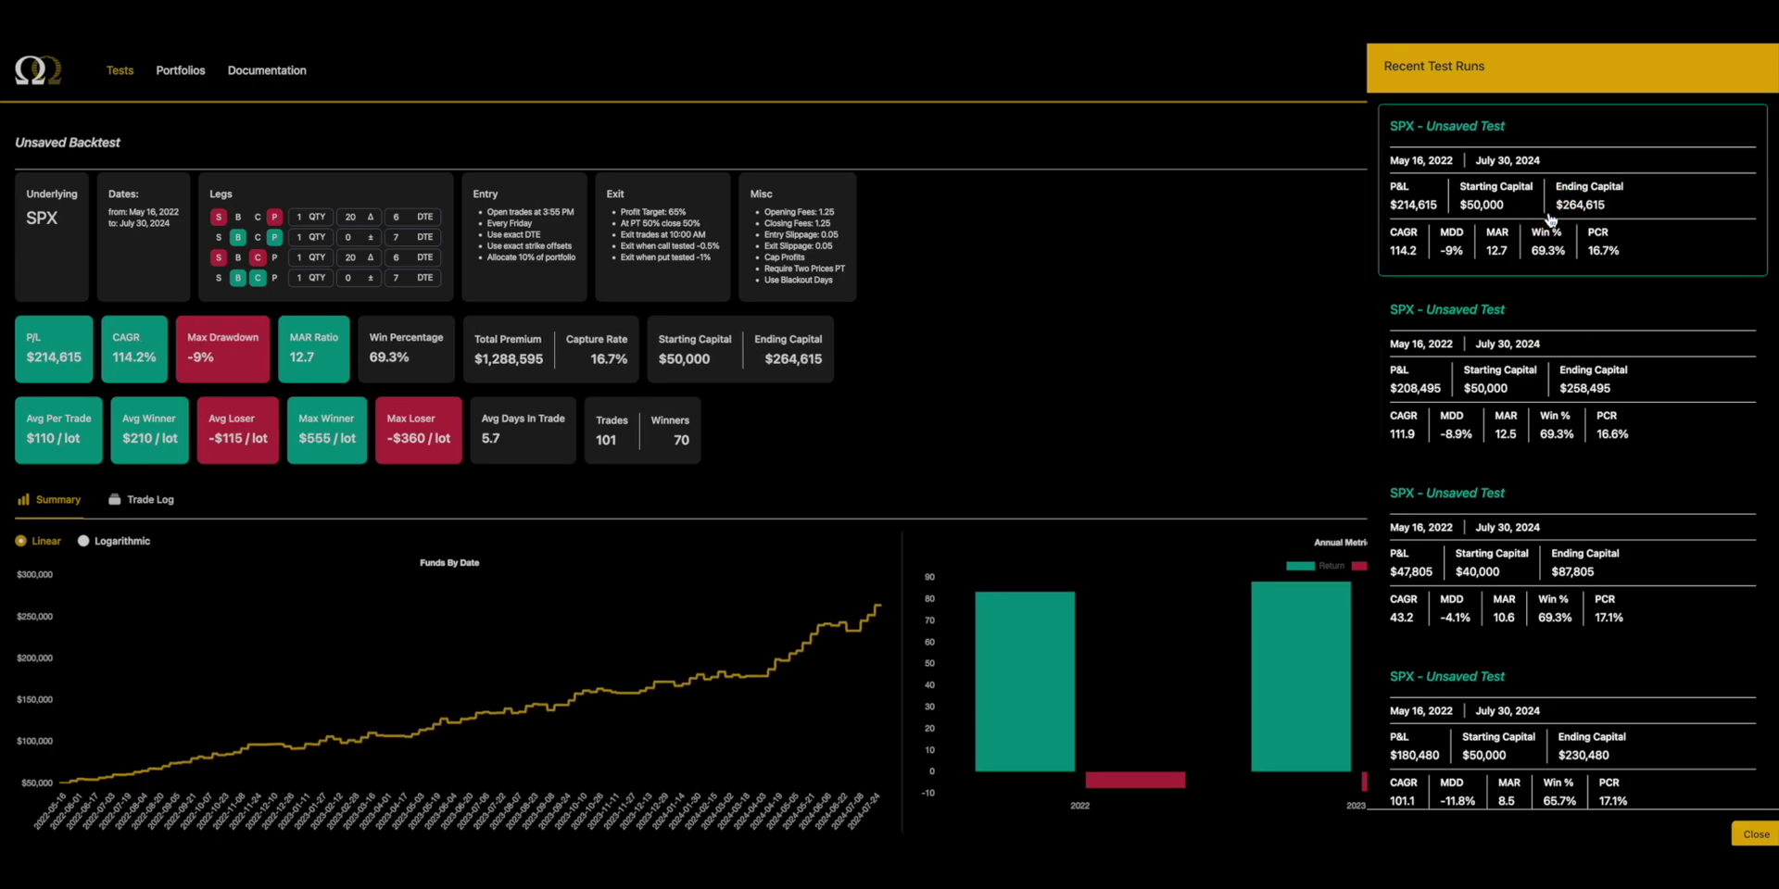
{"action": "left_click", "coordinate": [1538, 372]}
{"action": "left_click", "coordinate": [1543, 206]}
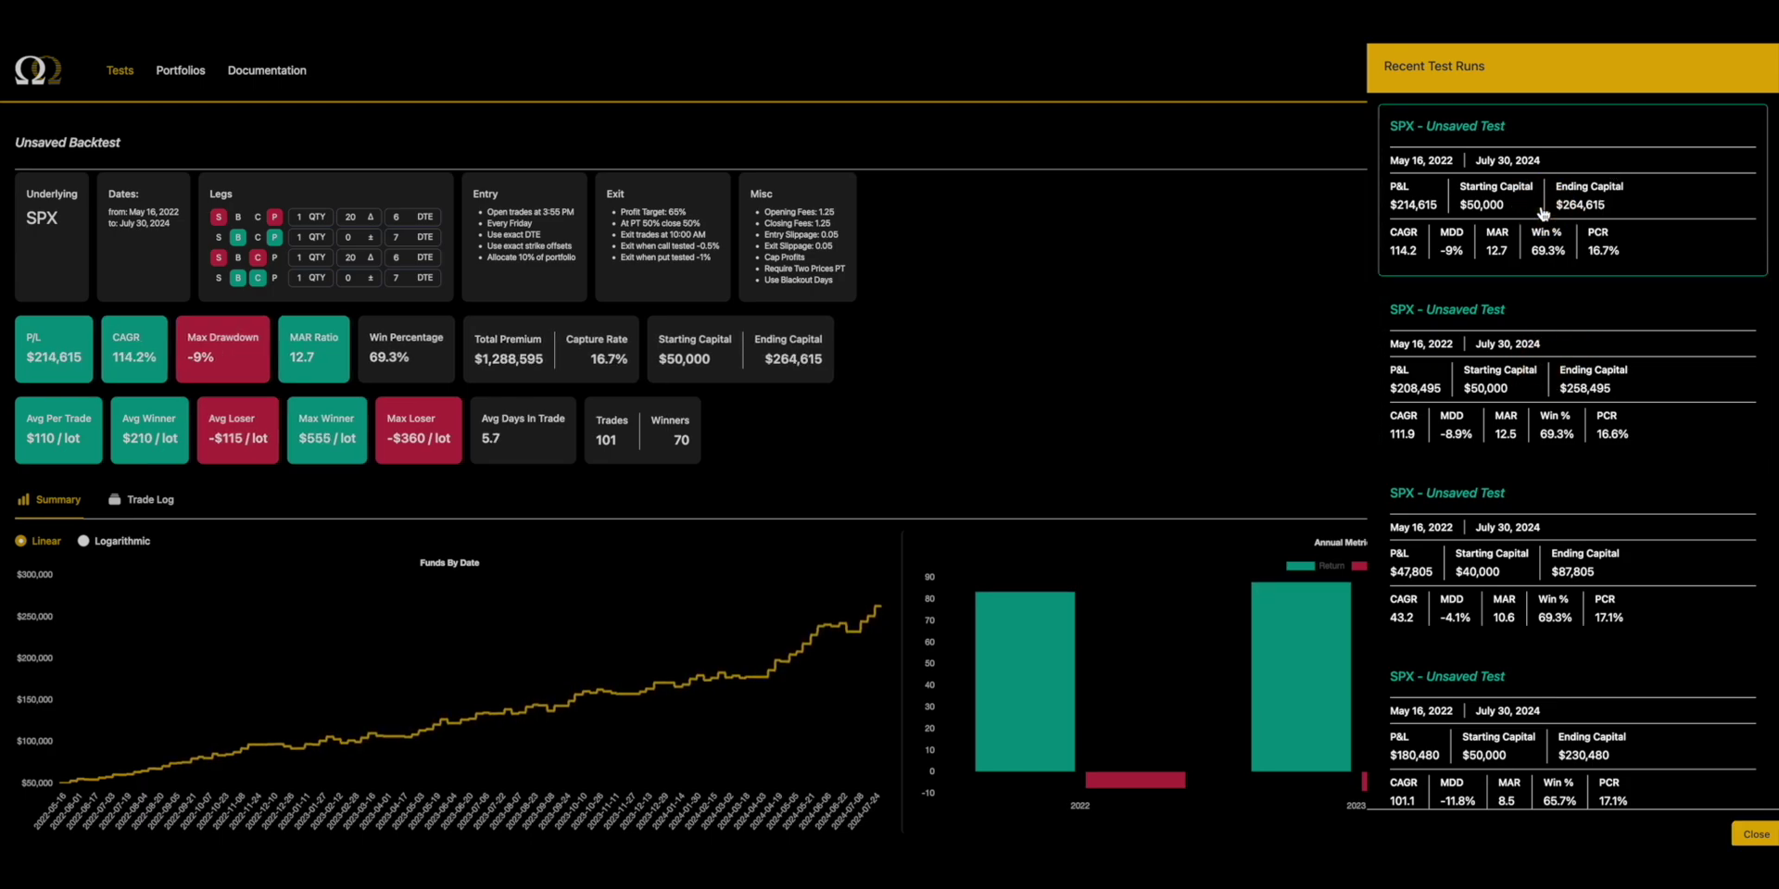
{"action": "left_click", "coordinate": [1543, 368]}
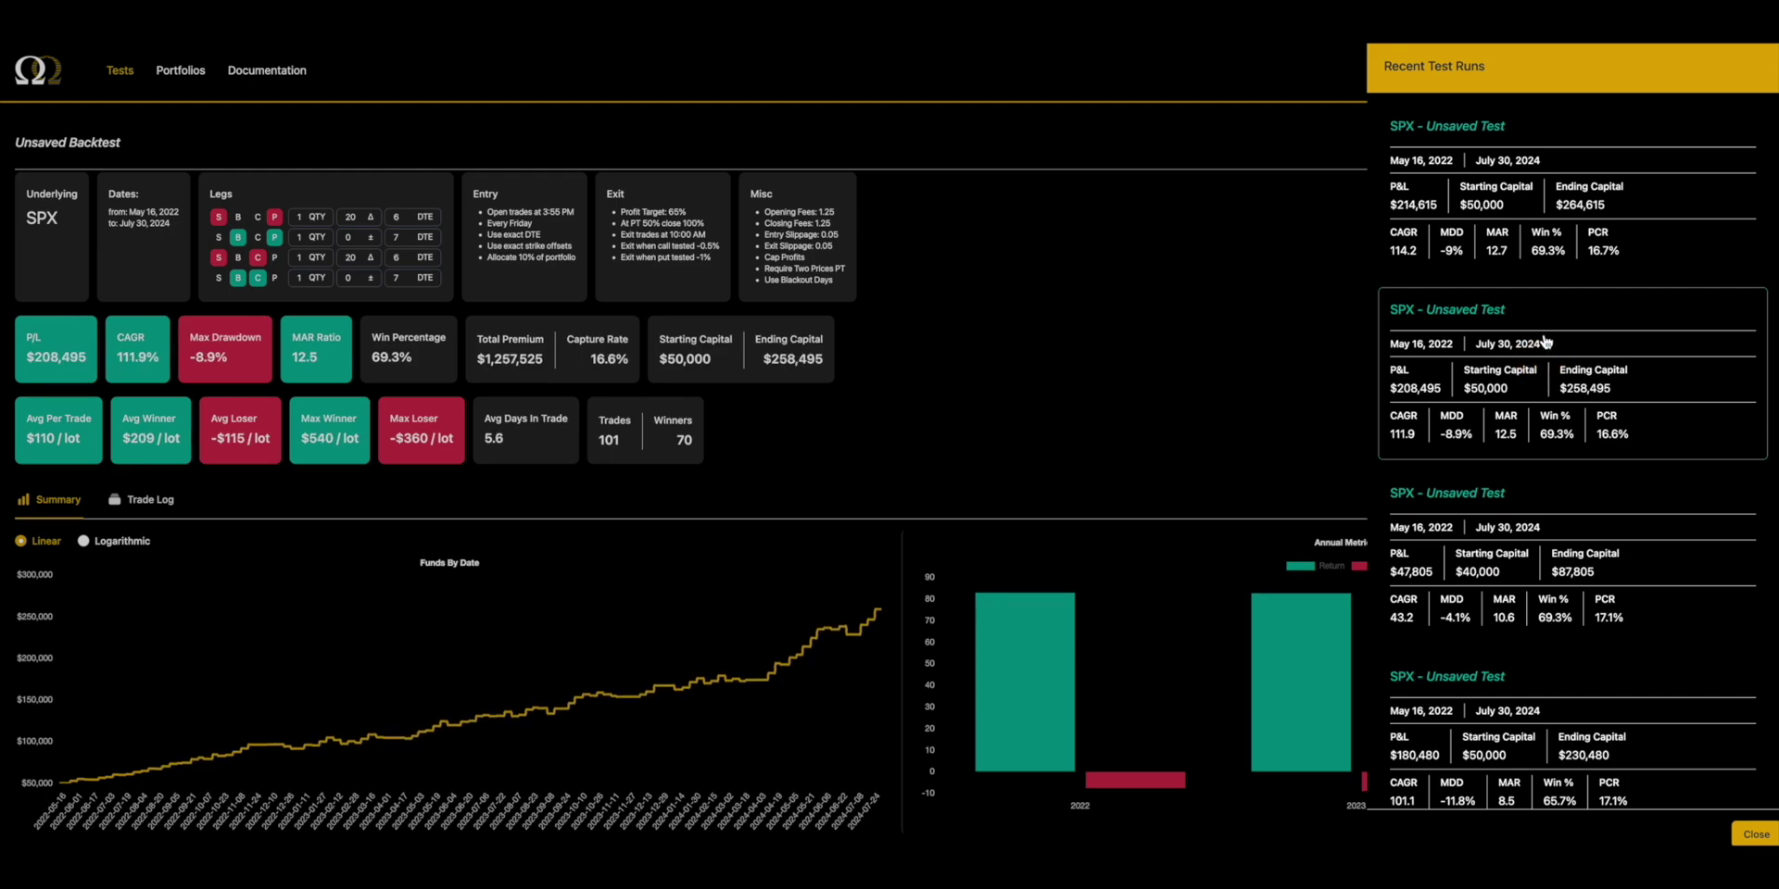
{"action": "left_click", "coordinate": [1542, 215]}
{"action": "left_click", "coordinate": [1533, 384]}
{"action": "left_click", "coordinate": [1533, 211]}
{"action": "left_click", "coordinate": [1174, 262]}
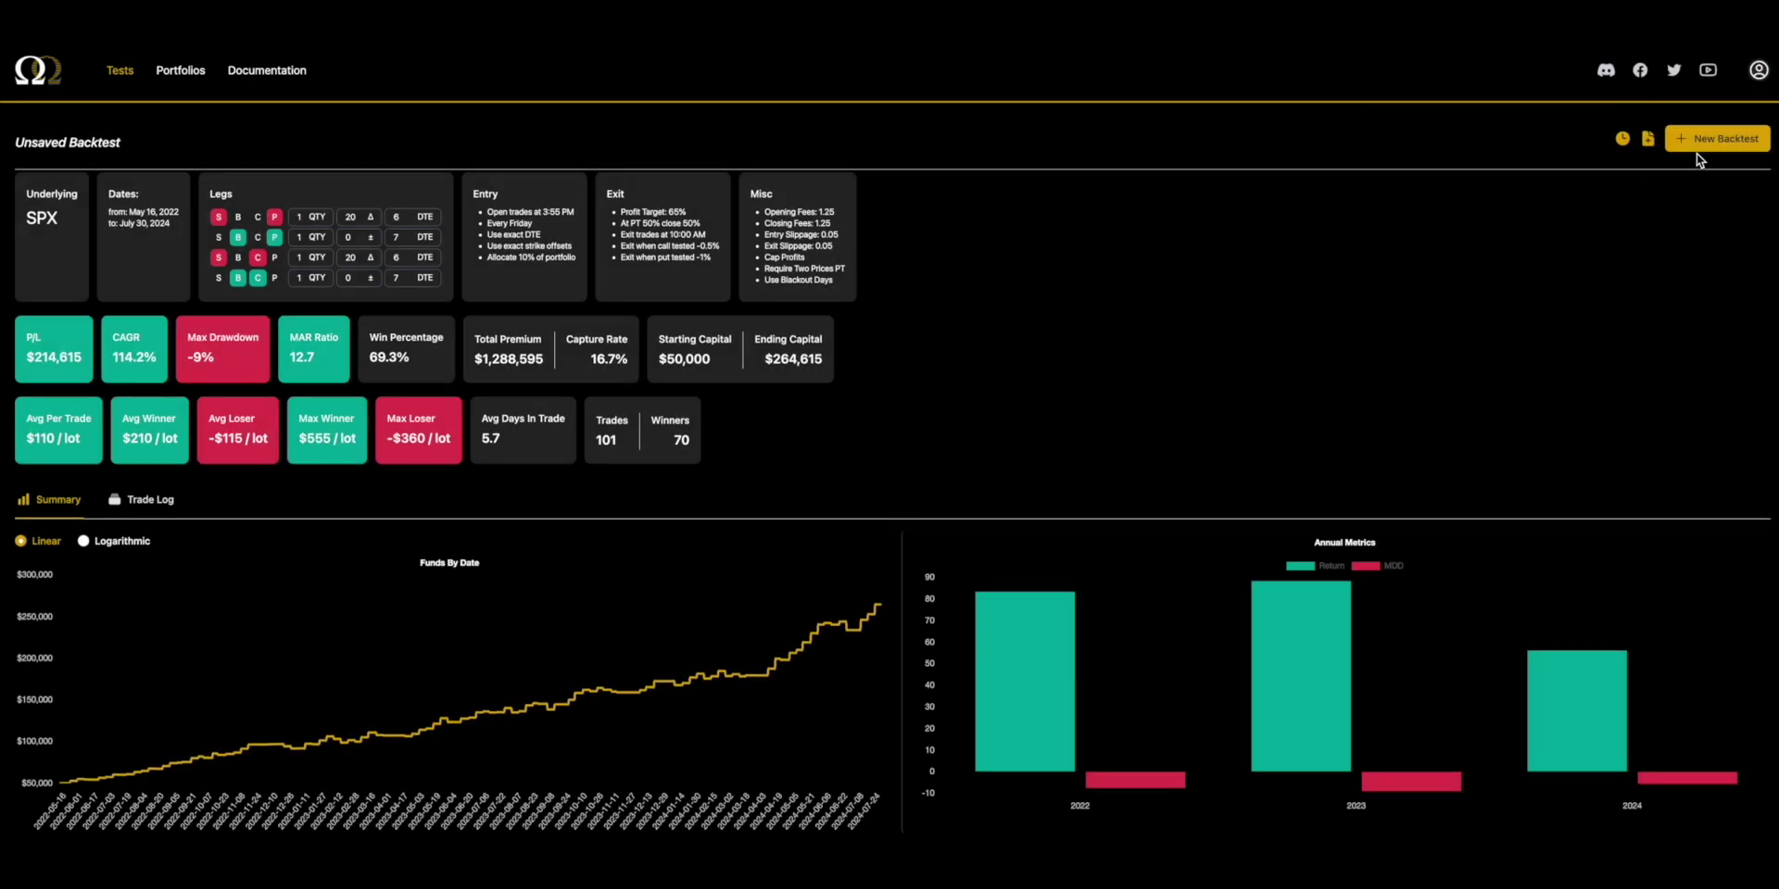
Step: Turn off Use Profit Actions and rerun, keeping just the 65% profit target
{"action": "left_click", "coordinate": [1710, 145]}
{"action": "scroll", "coordinate": [927, 524], "scroll_direction": "down", "scroll_amount": 15}
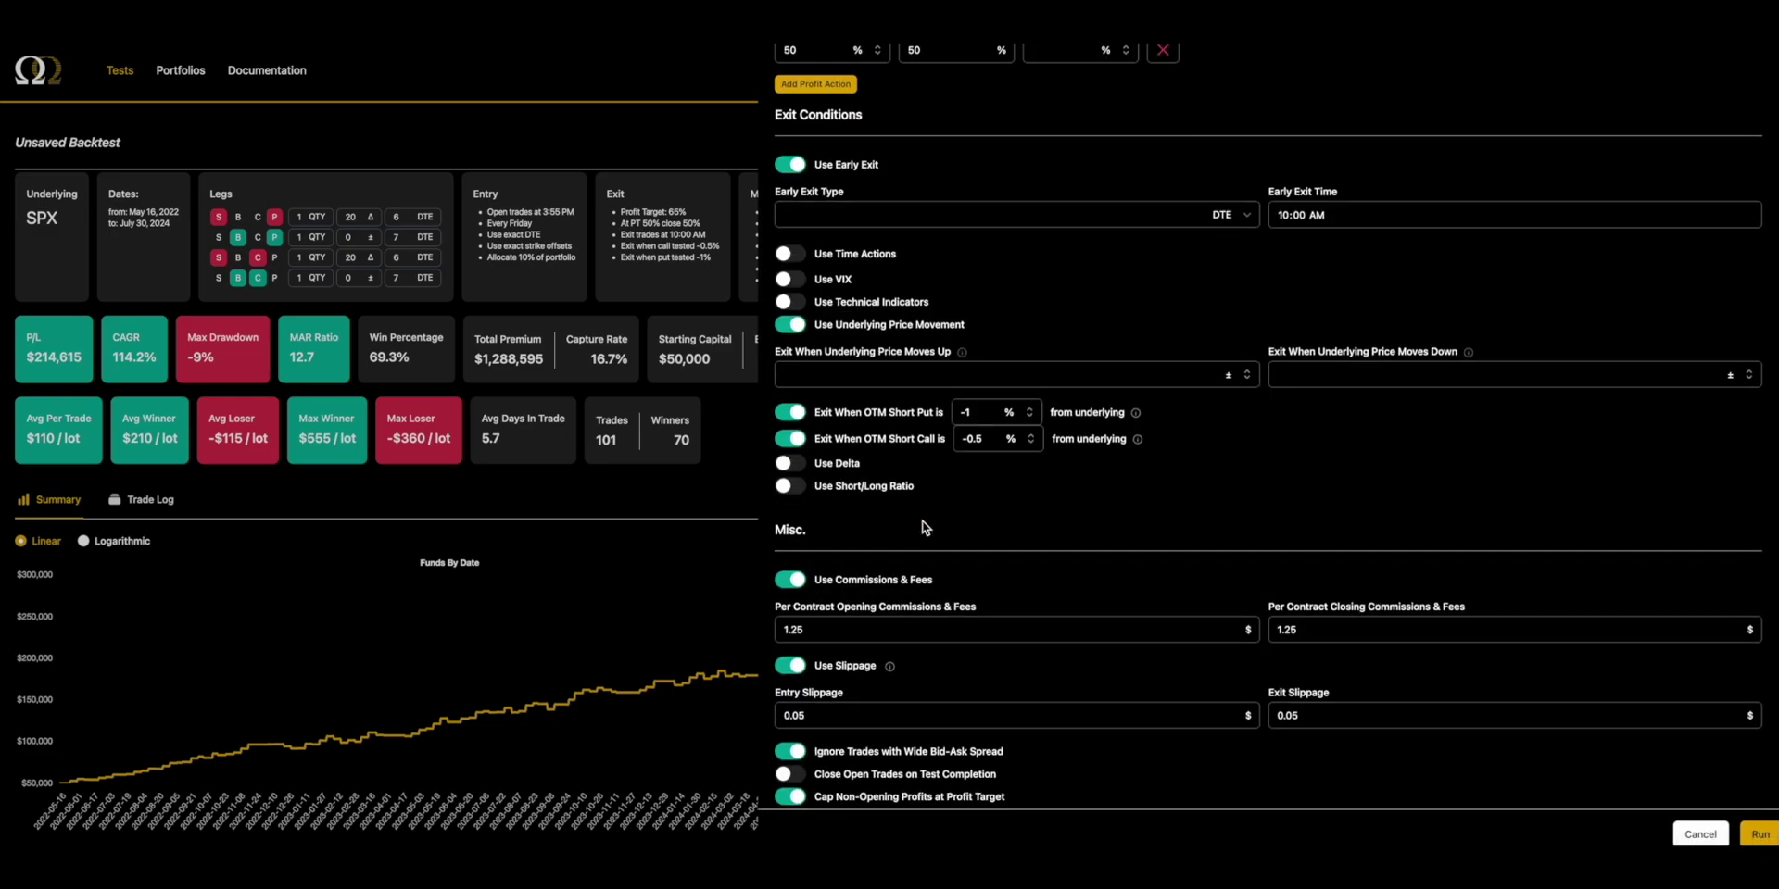
{"action": "scroll", "coordinate": [912, 514], "scroll_direction": "up", "scroll_amount": 3}
{"action": "scroll", "coordinate": [833, 408], "scroll_direction": "up", "scroll_amount": 1}
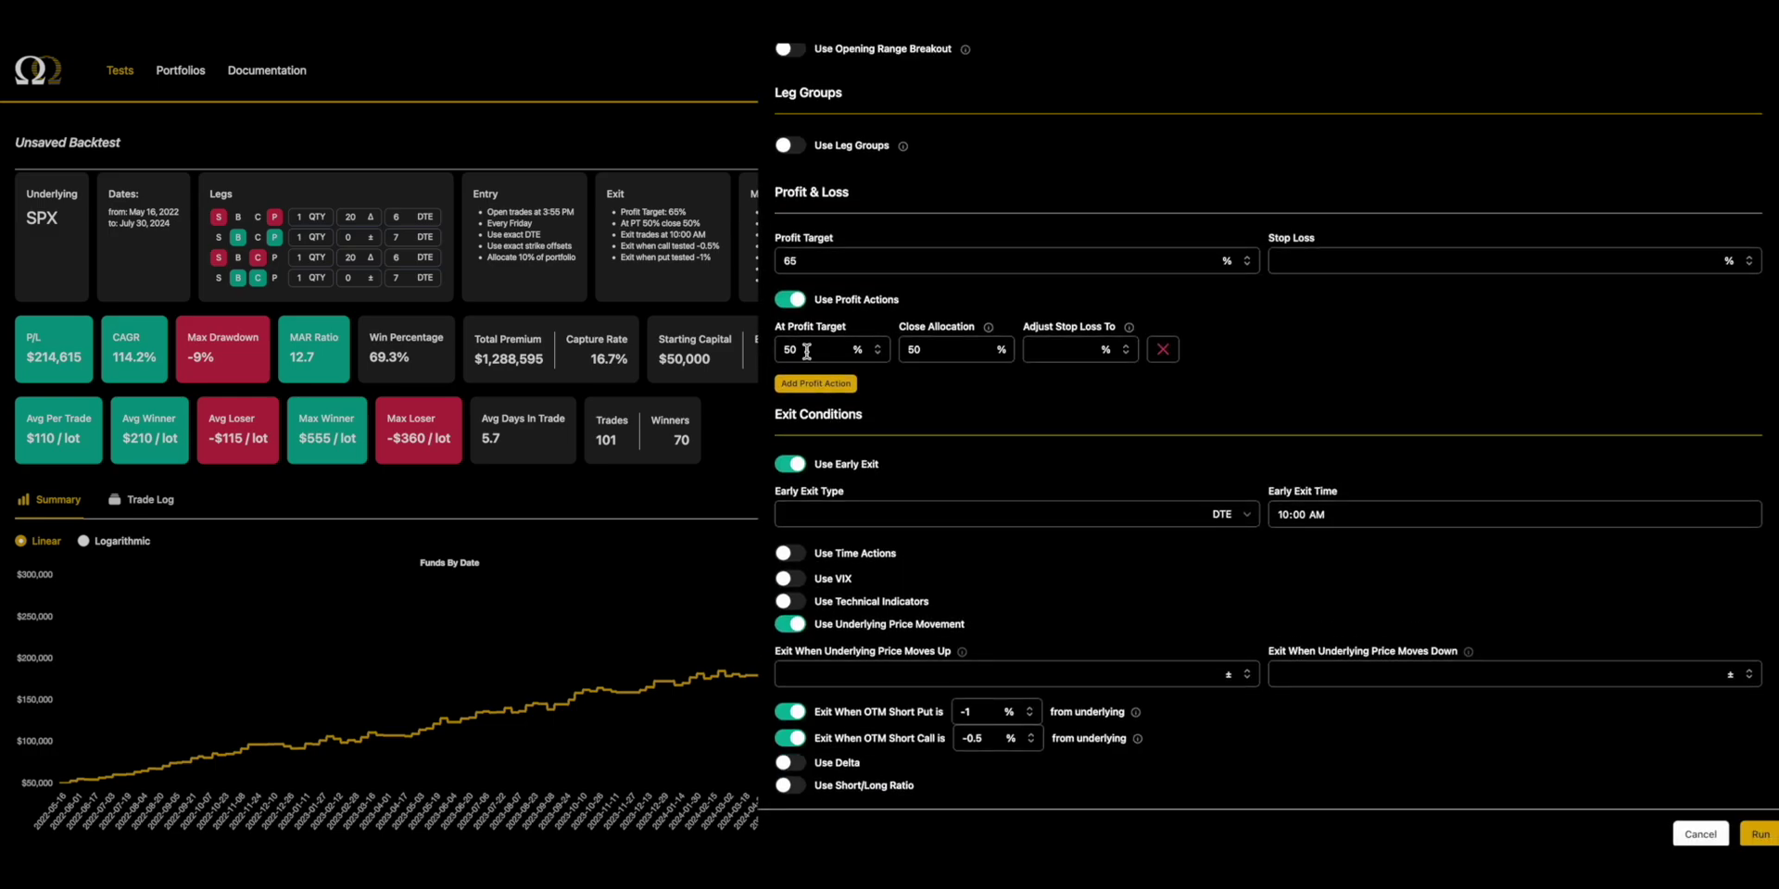
{"action": "left_click", "coordinate": [790, 299]}
{"action": "left_click", "coordinate": [1758, 834]}
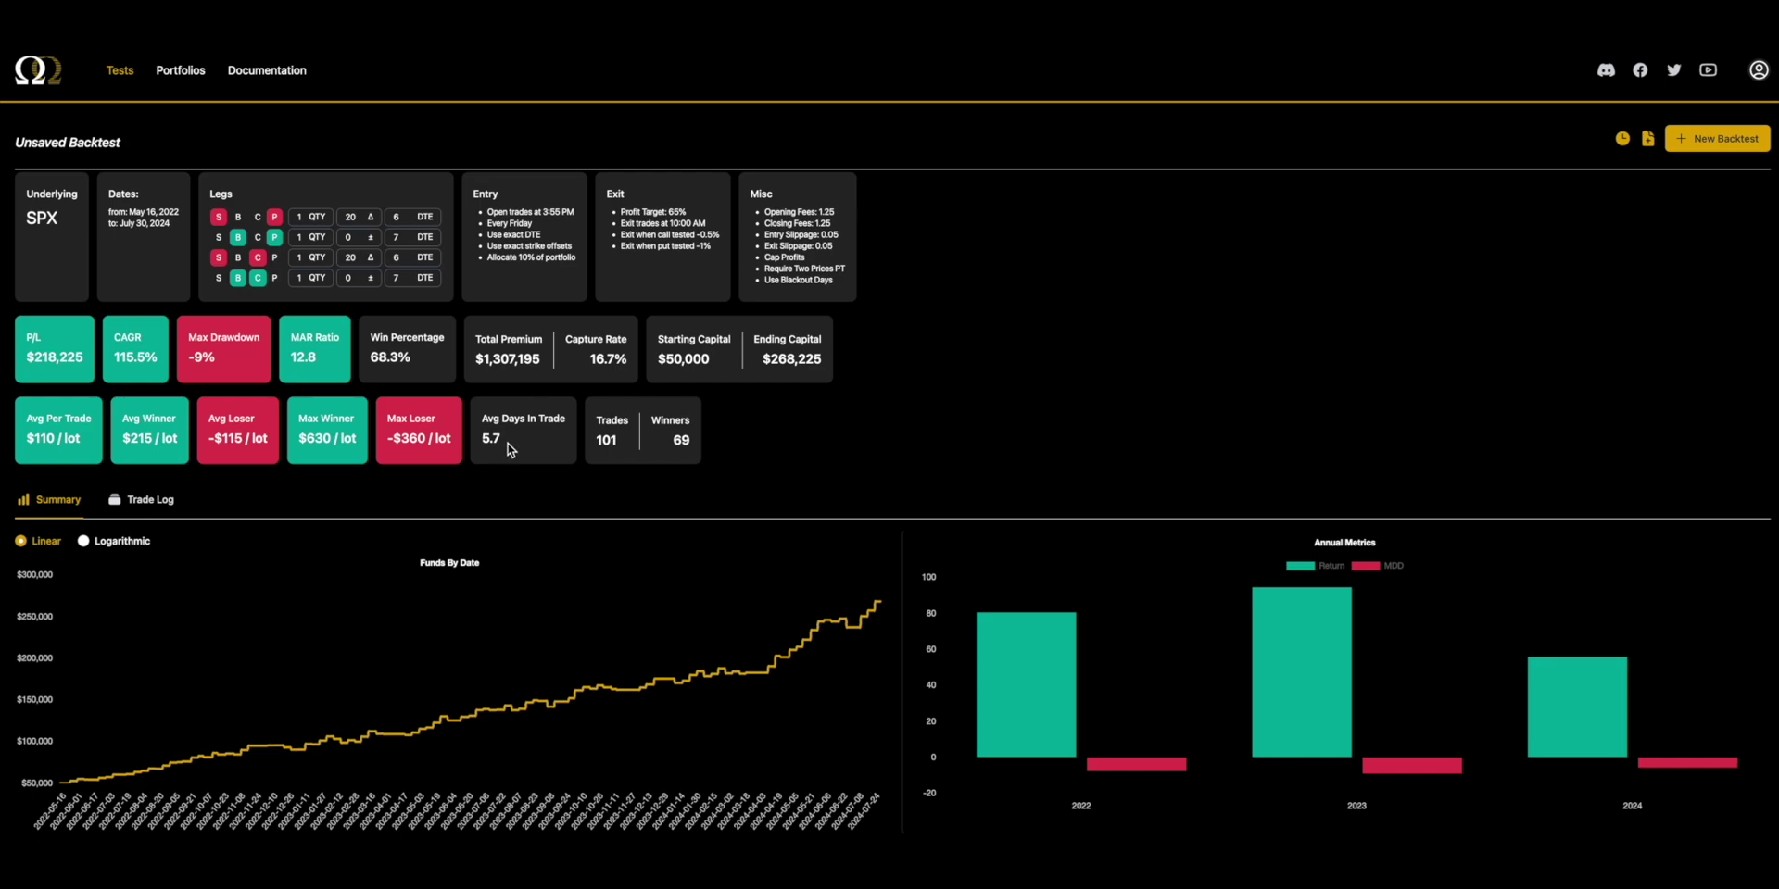
Step: Open the Trade Log and show the replay chart for the Fri, Jul 12, 2024 trade
{"action": "left_click", "coordinate": [150, 499]}
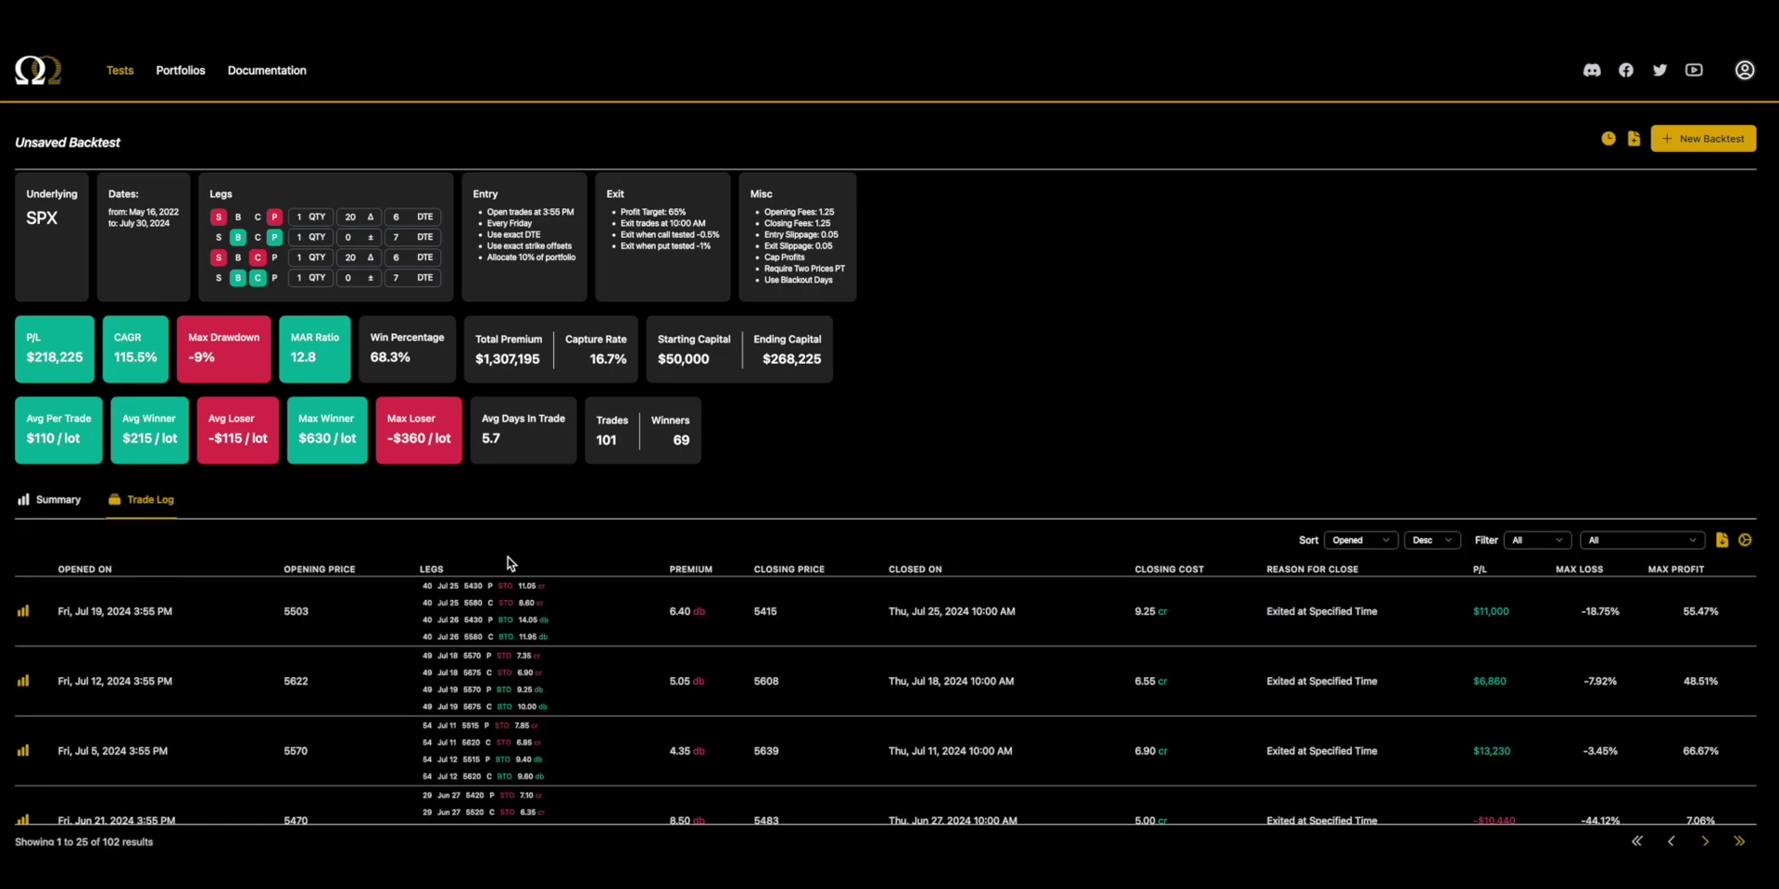
{"action": "left_click", "coordinate": [24, 682]}
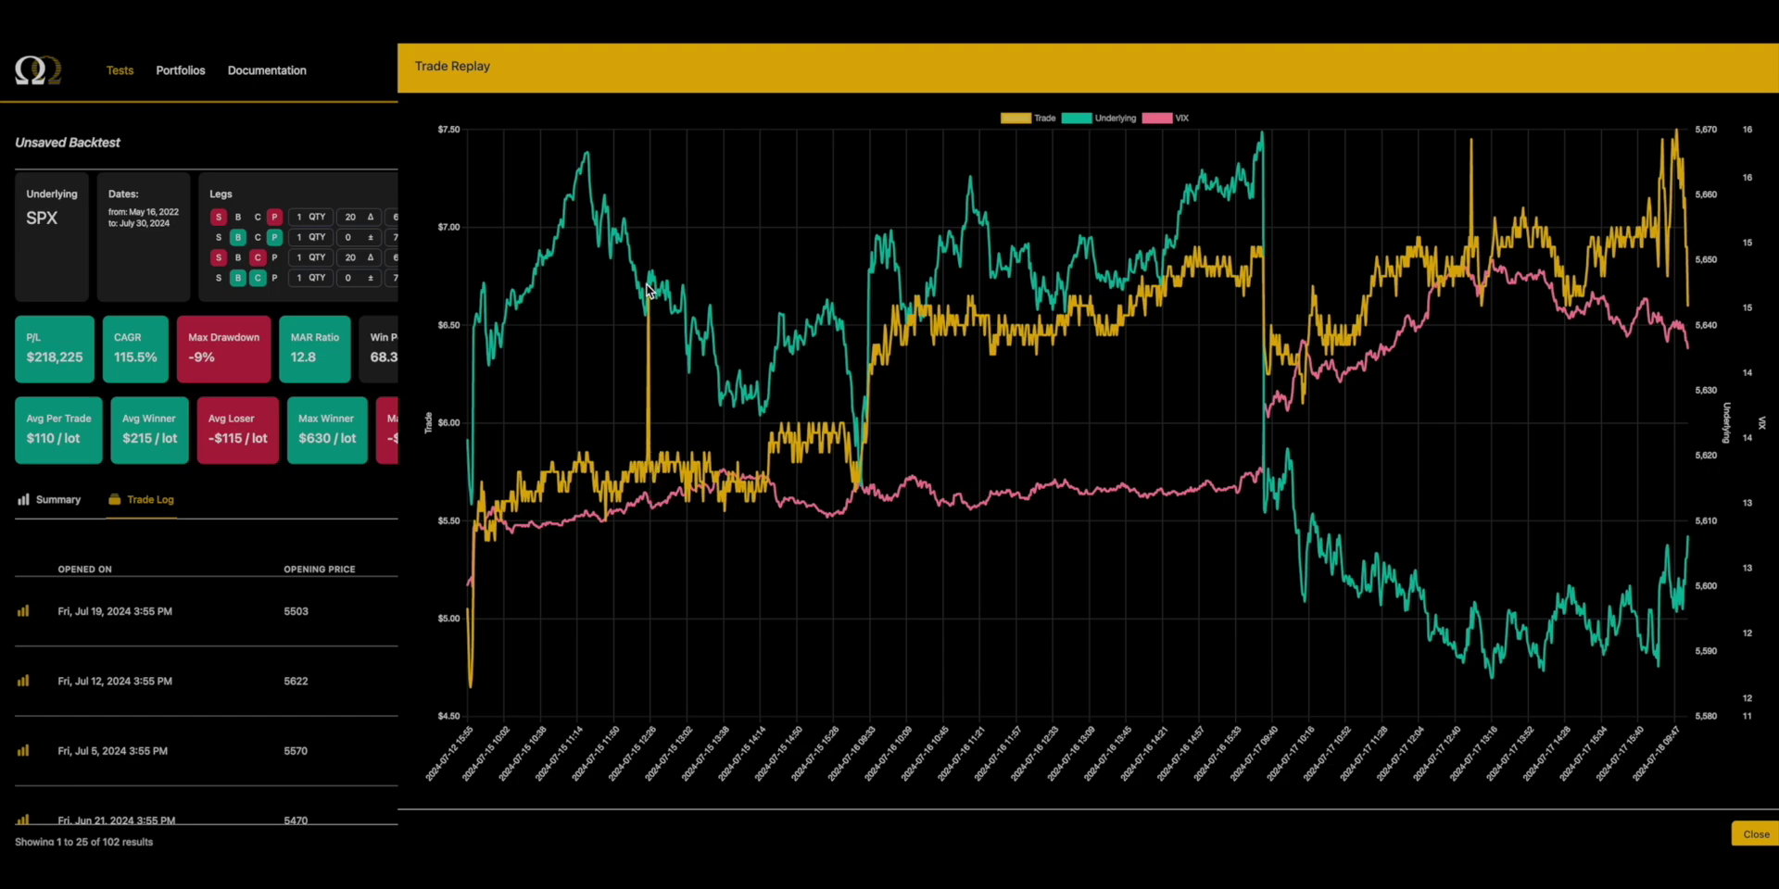
Step: Close the trade replays and point out the Require Two Prices PT setting in the Misc card
{"action": "mouse_move", "coordinate": [652, 292]}
{"action": "mouse_move", "coordinate": [646, 466]}
{"action": "left_click", "coordinate": [317, 544]}
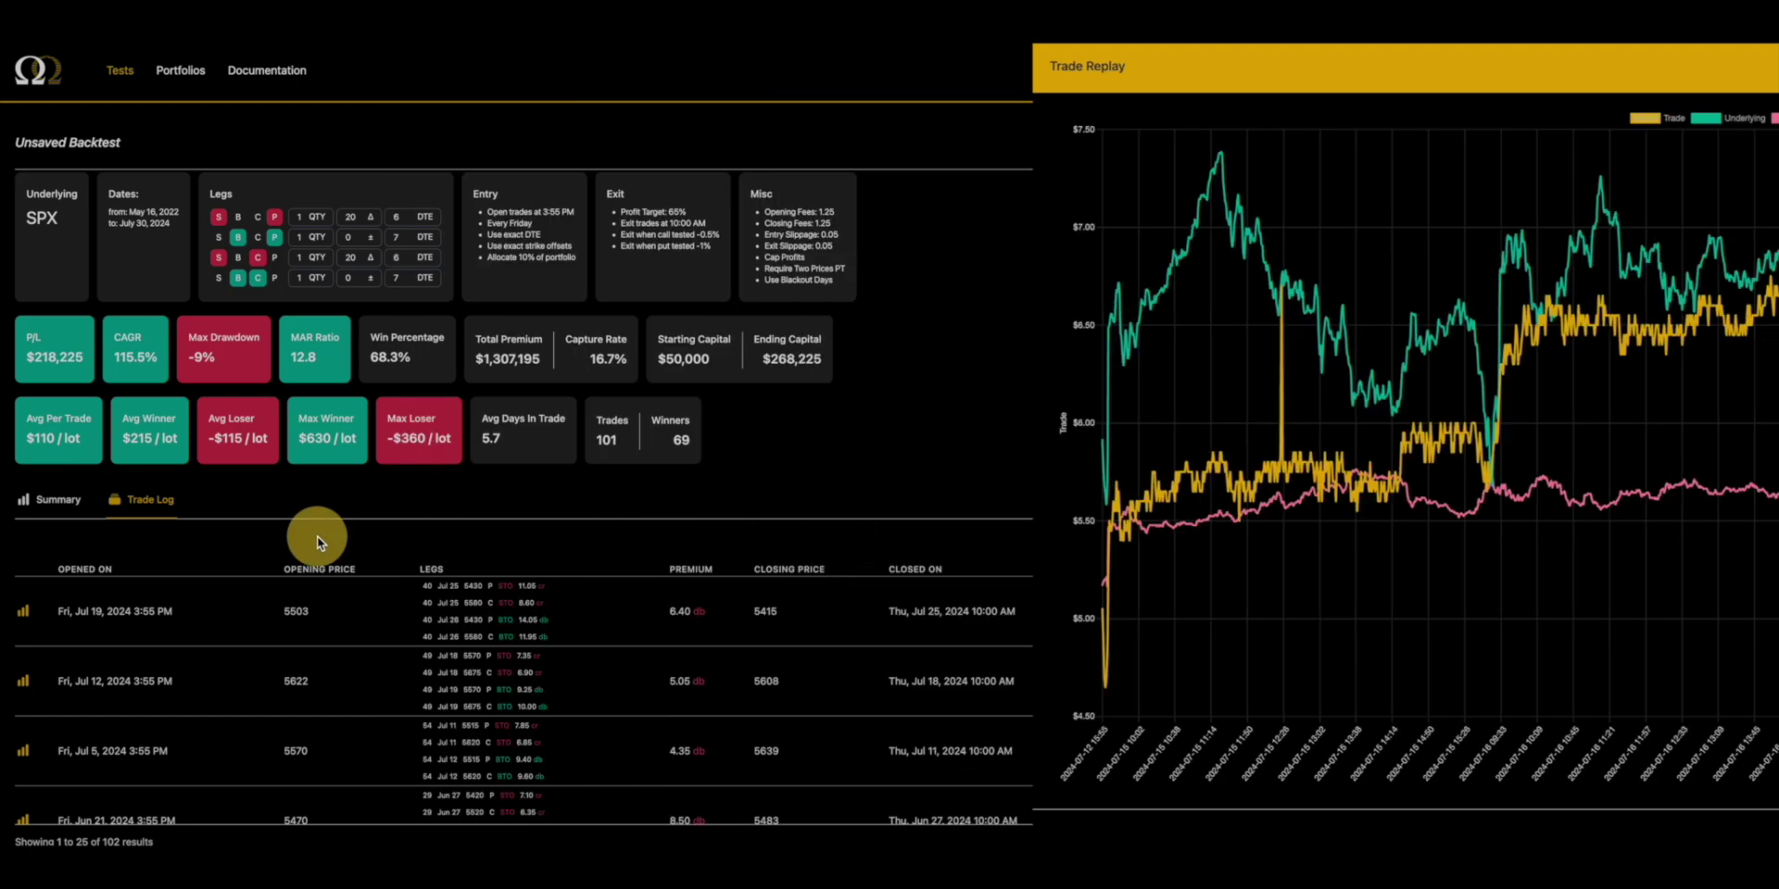
{"action": "left_click_drag", "start_coordinate": [763, 270], "coordinate": [847, 271]}
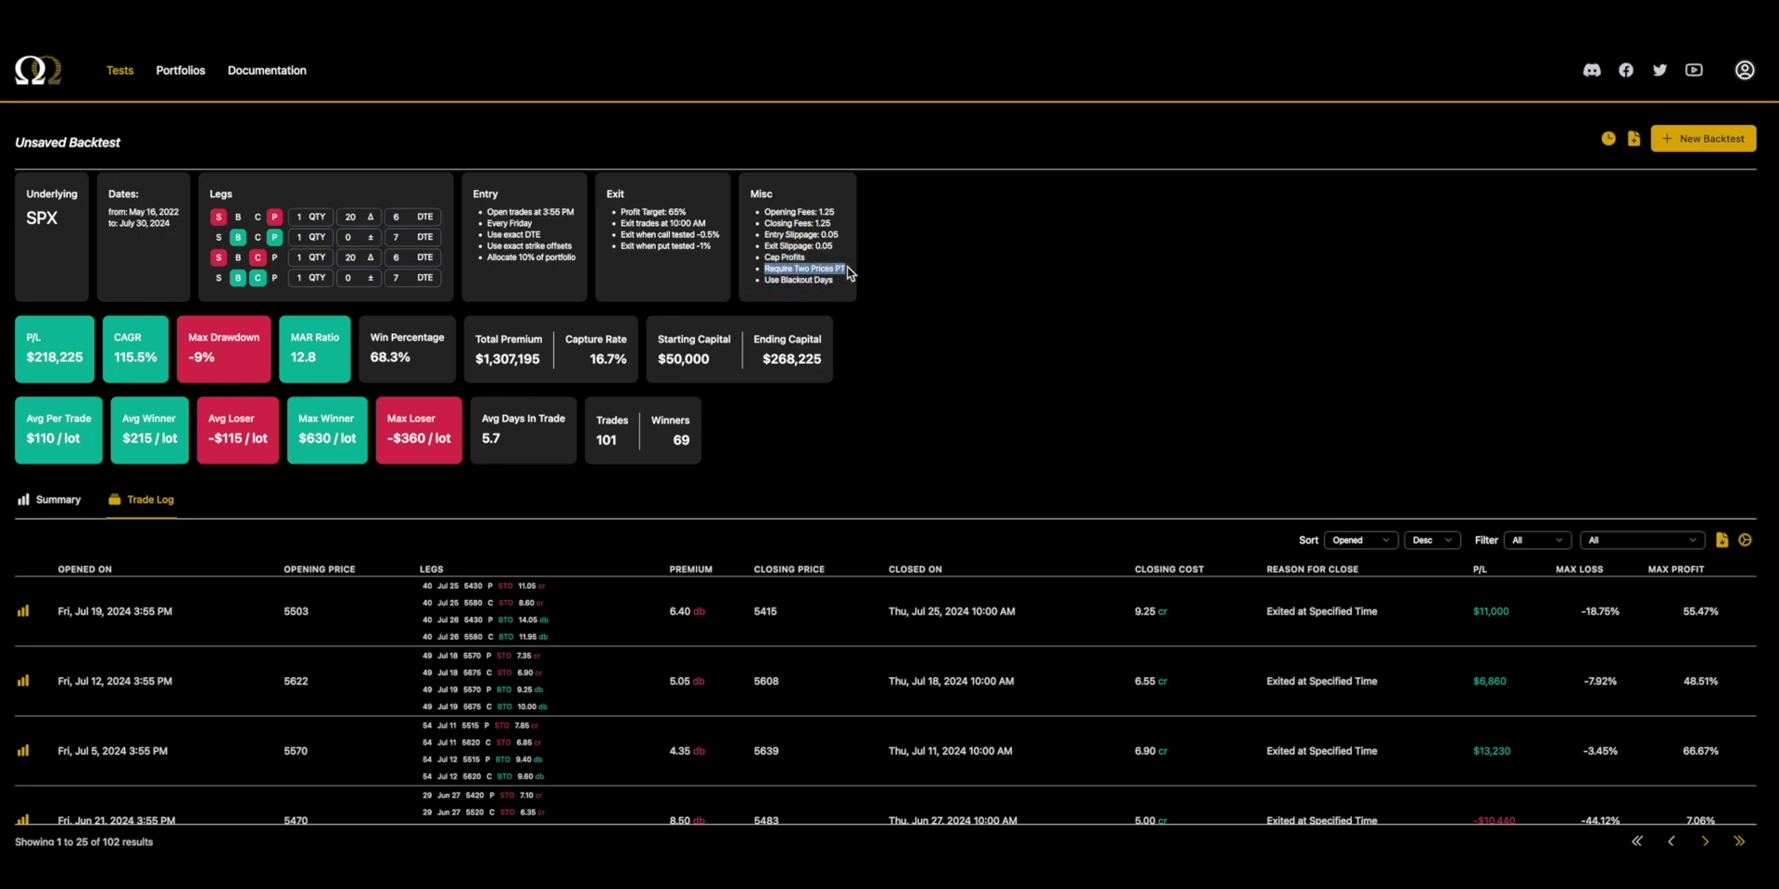
{"action": "left_click_drag", "start_coordinate": [847, 271], "coordinate": [764, 268]}
{"action": "left_click", "coordinate": [783, 271]}
{"action": "left_click", "coordinate": [843, 268]}
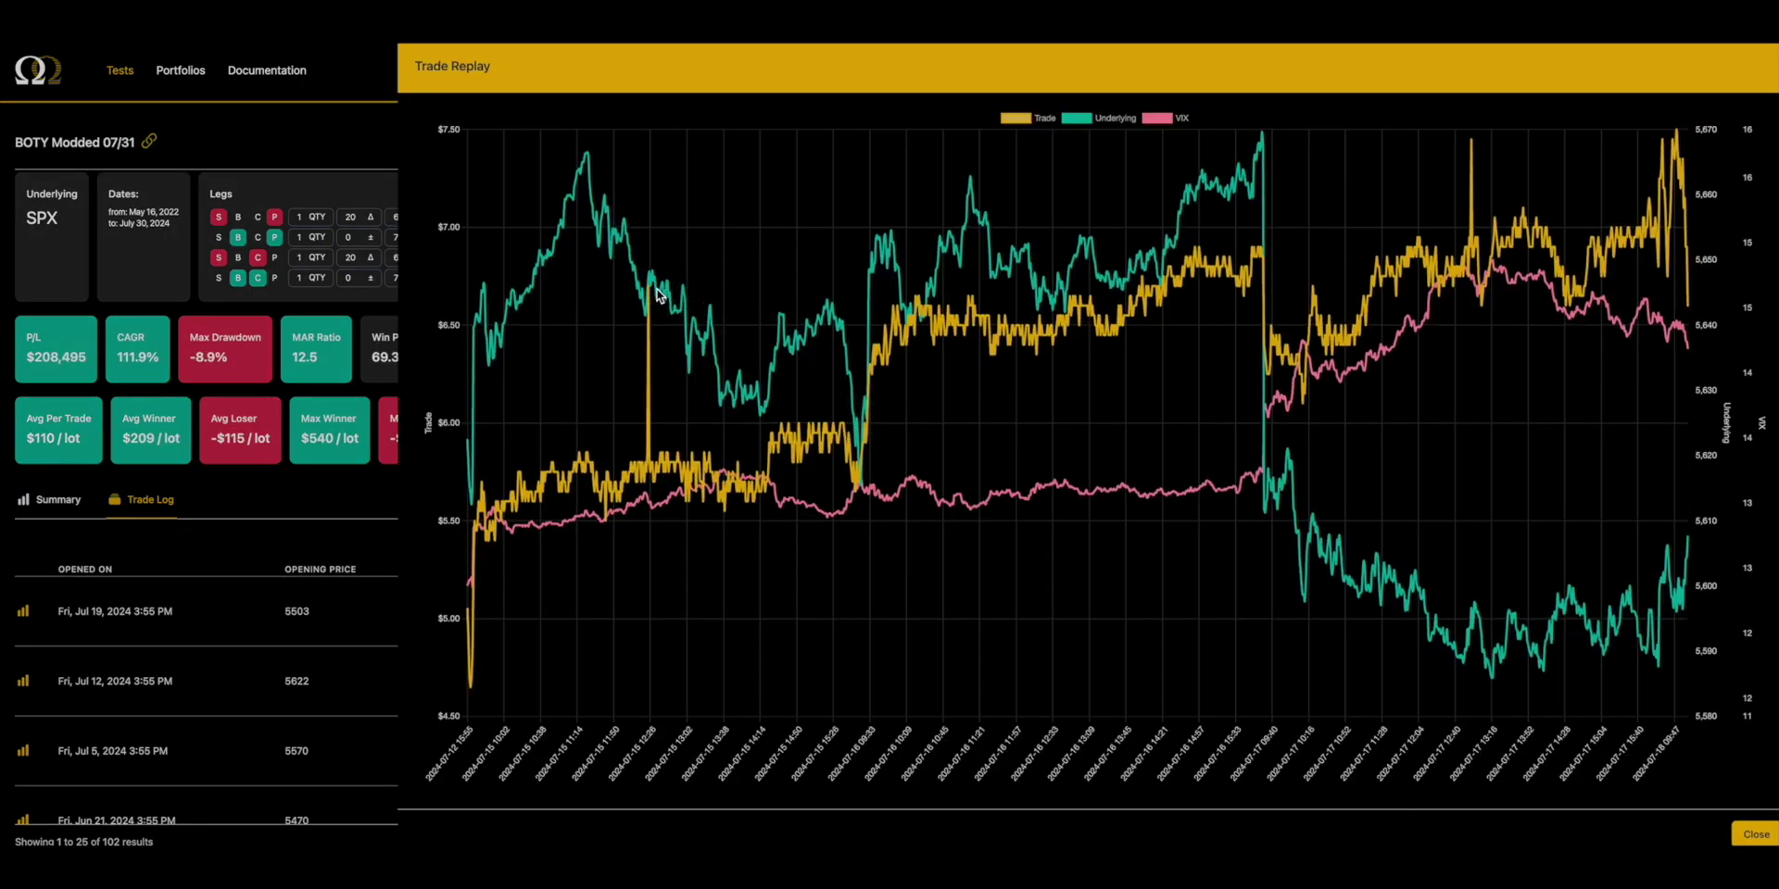
{"action": "mouse_move", "coordinate": [654, 293]}
{"action": "left_click", "coordinate": [312, 605]}
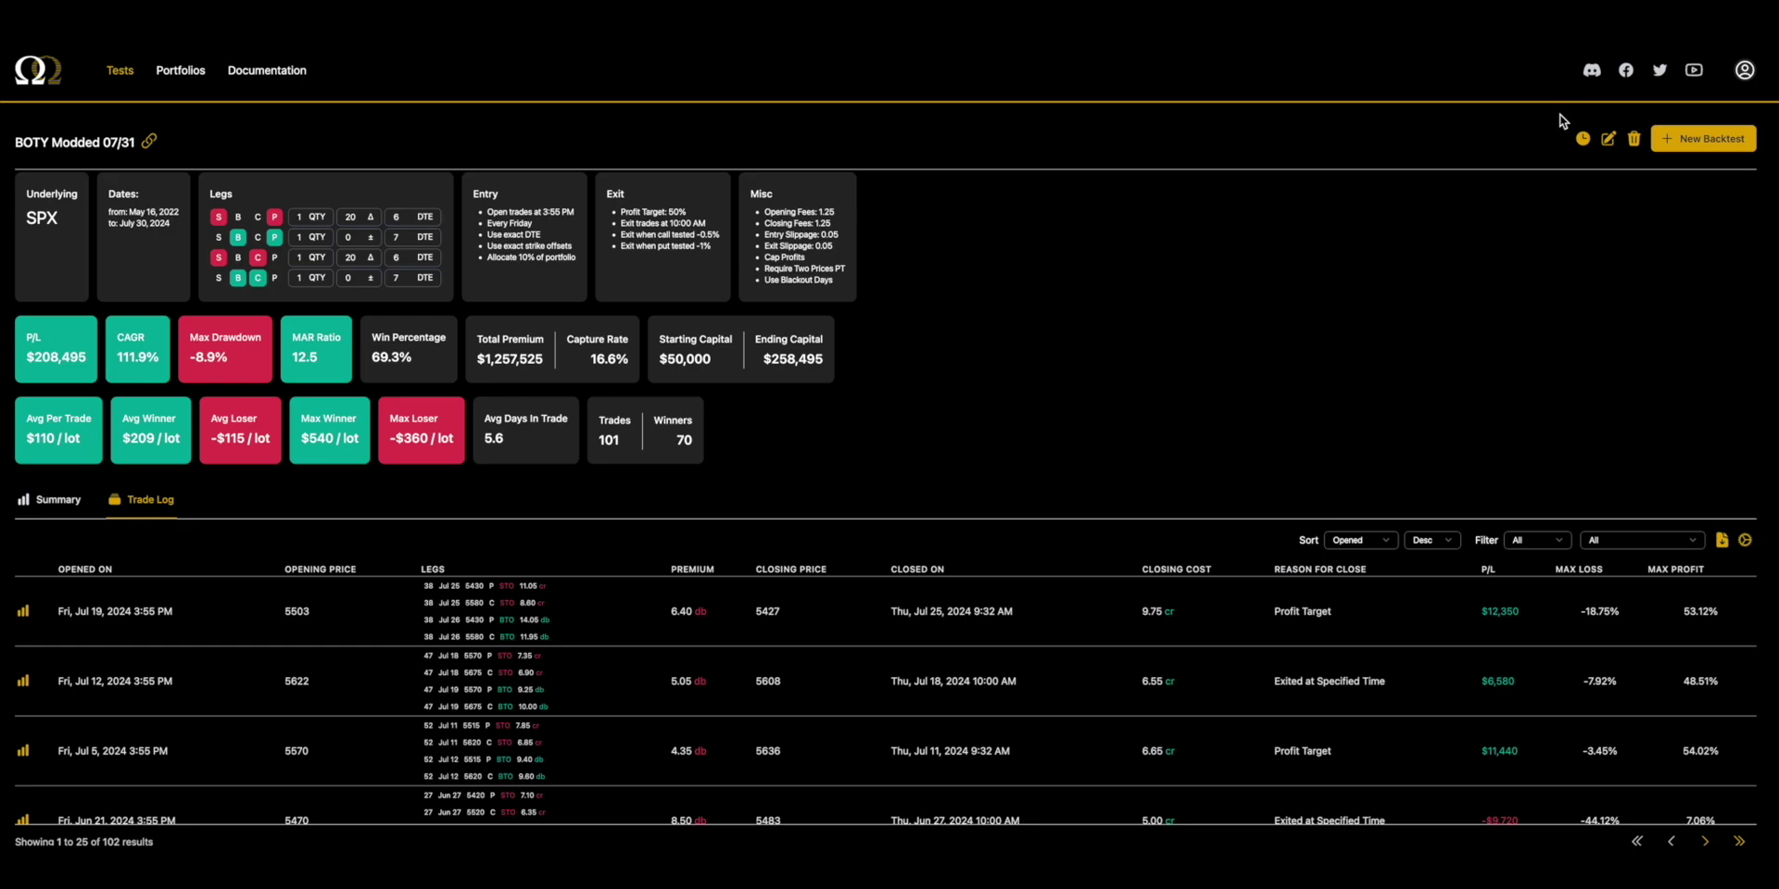
{"action": "left_click", "coordinate": [1682, 137]}
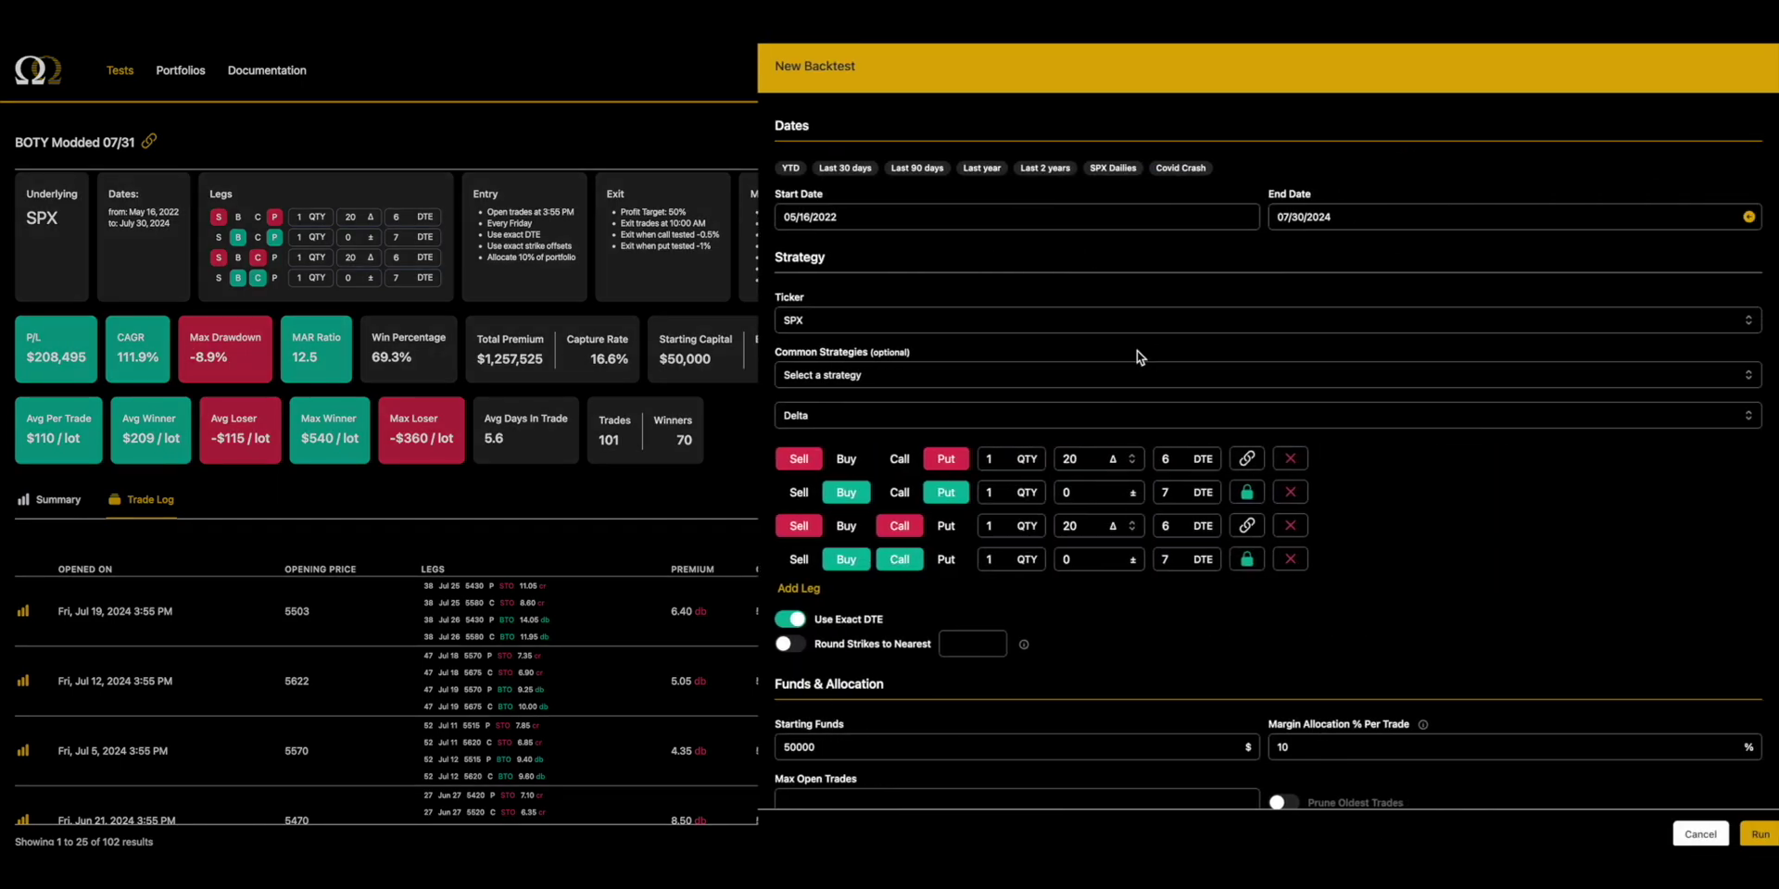
{"action": "scroll", "coordinate": [1133, 403], "scroll_direction": "down", "scroll_amount": 6}
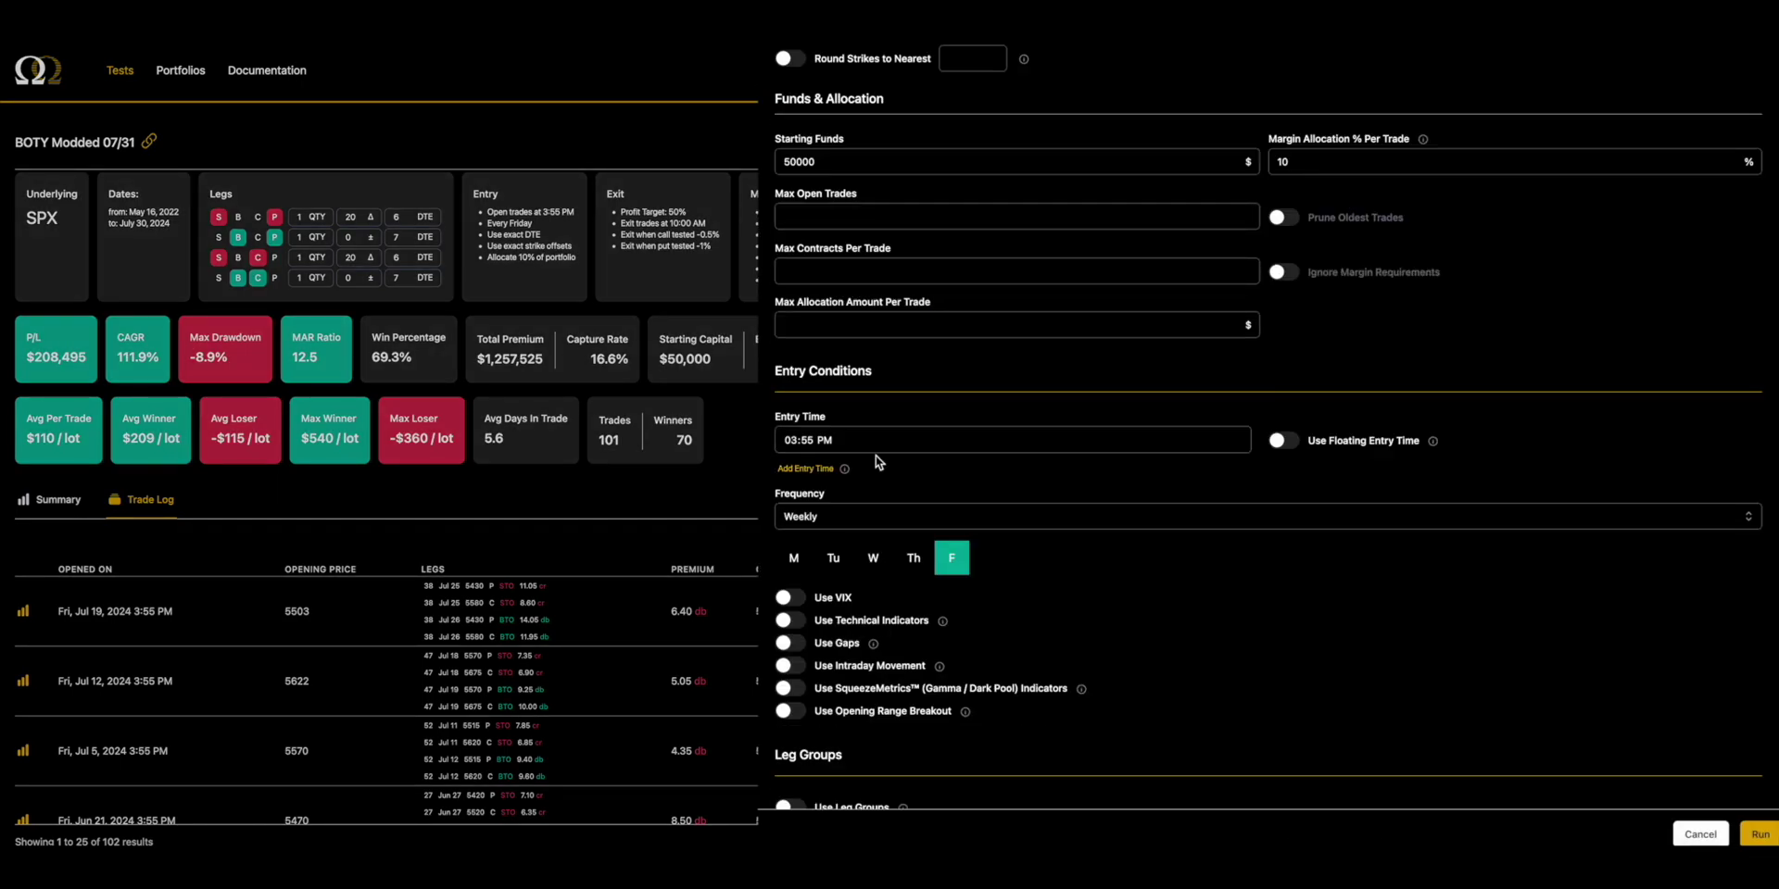
{"action": "scroll", "coordinate": [917, 461], "scroll_direction": "up", "scroll_amount": 6}
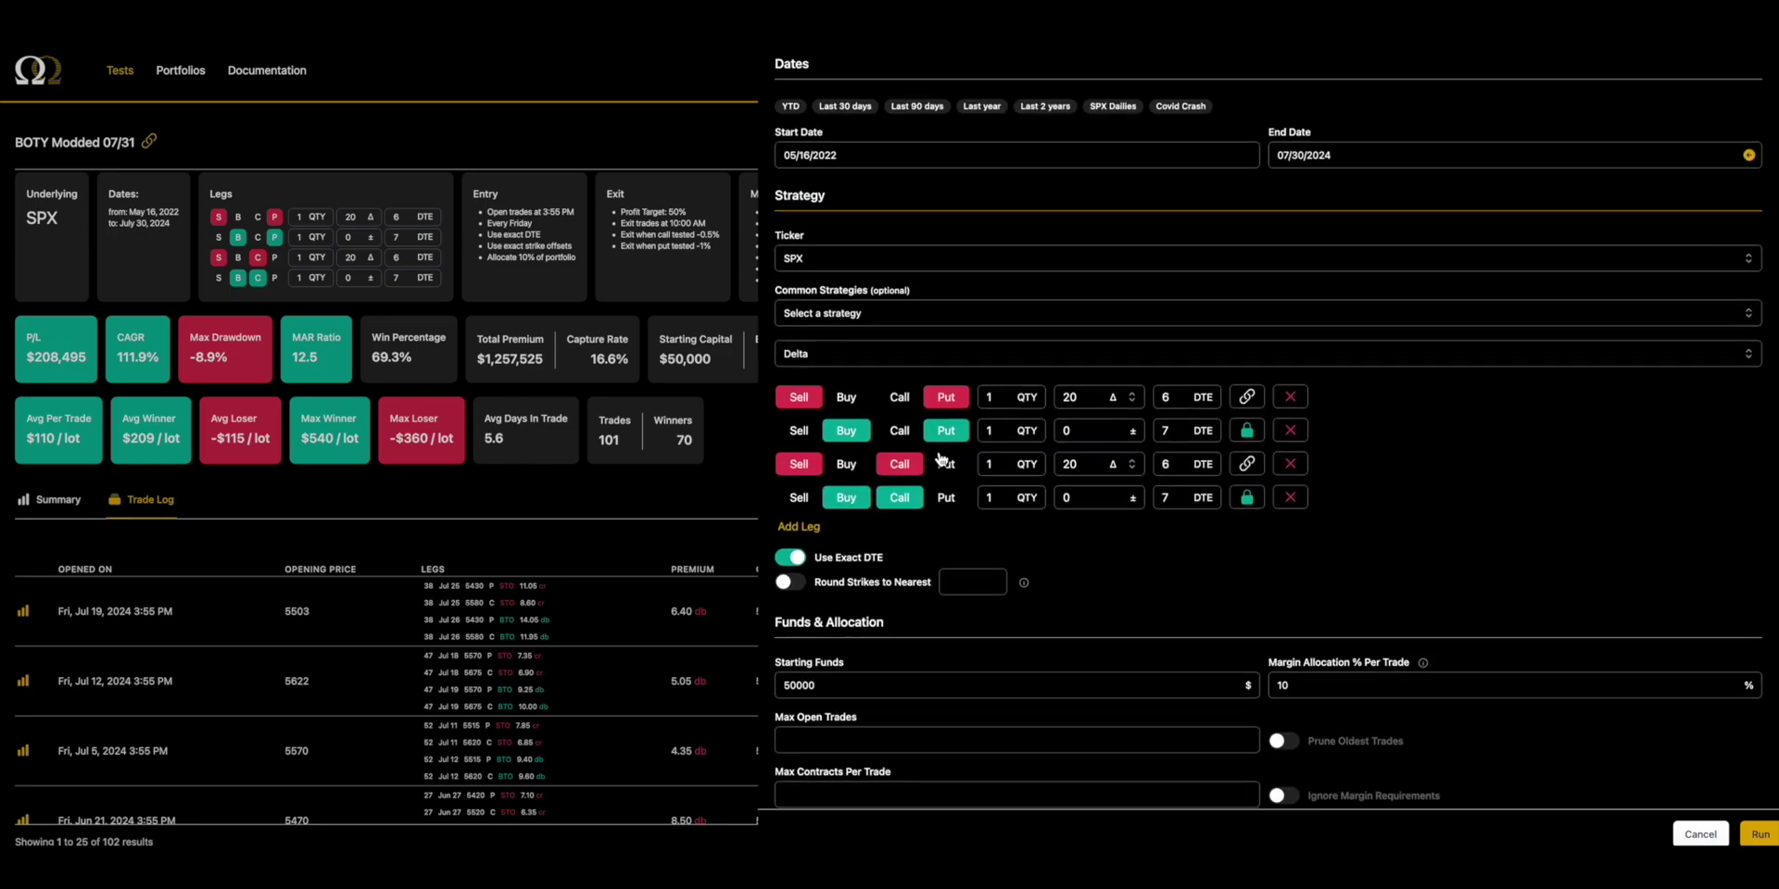
{"action": "scroll", "coordinate": [940, 458], "scroll_direction": "down", "scroll_amount": 6}
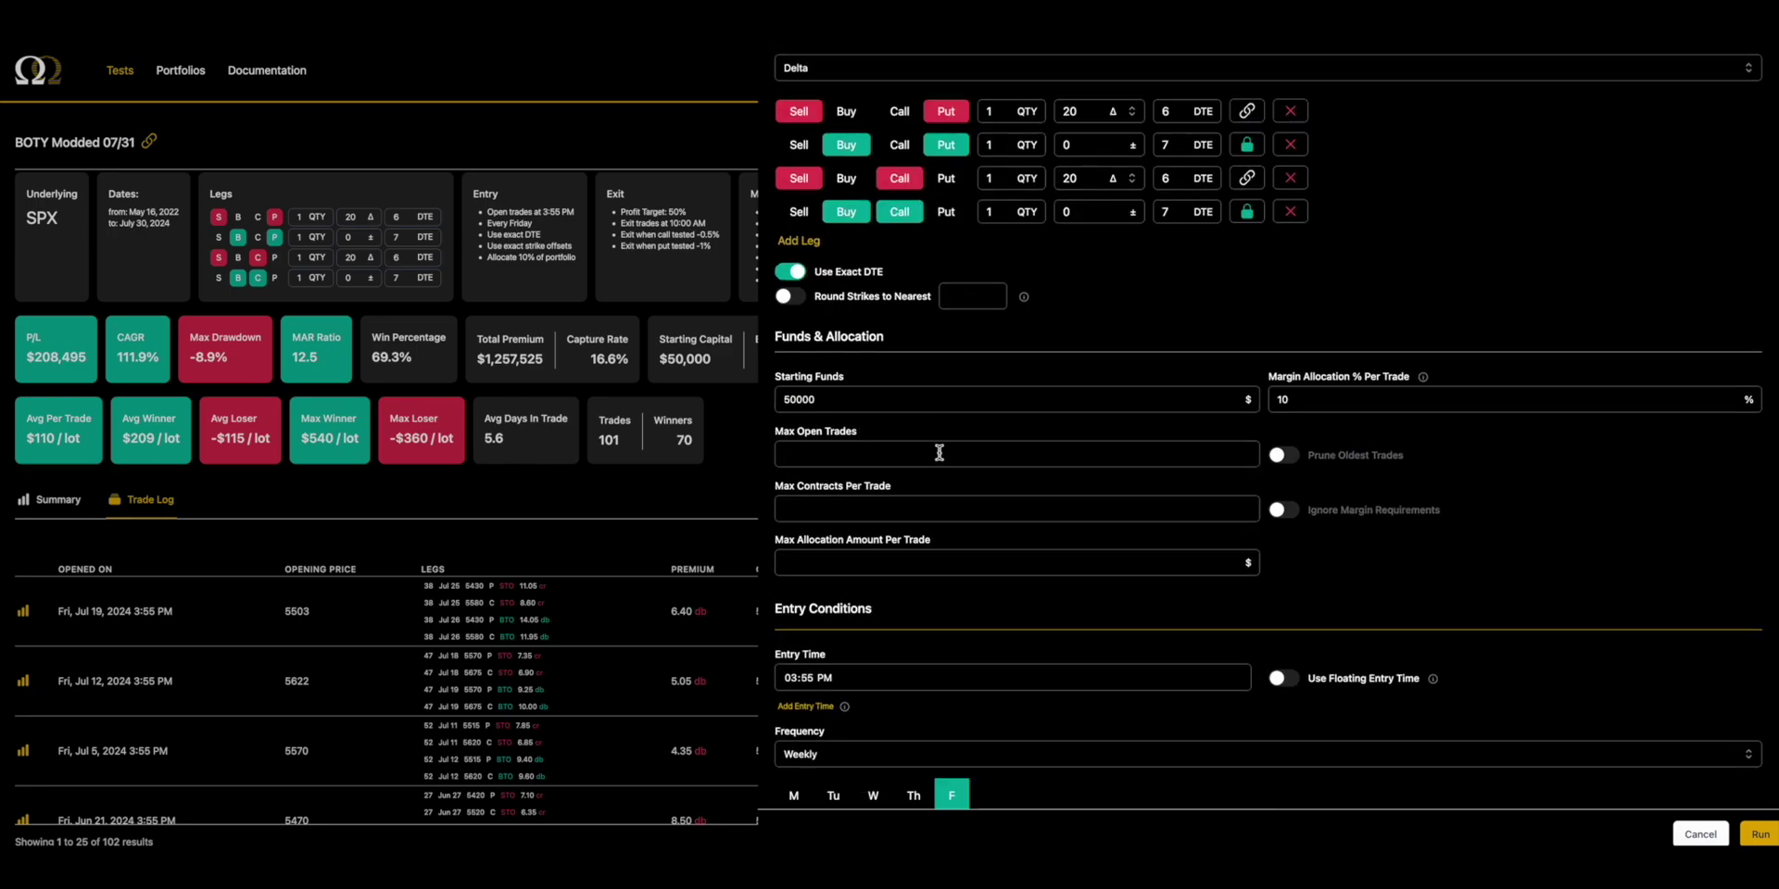
{"action": "scroll", "coordinate": [936, 465], "scroll_direction": "down", "scroll_amount": 3}
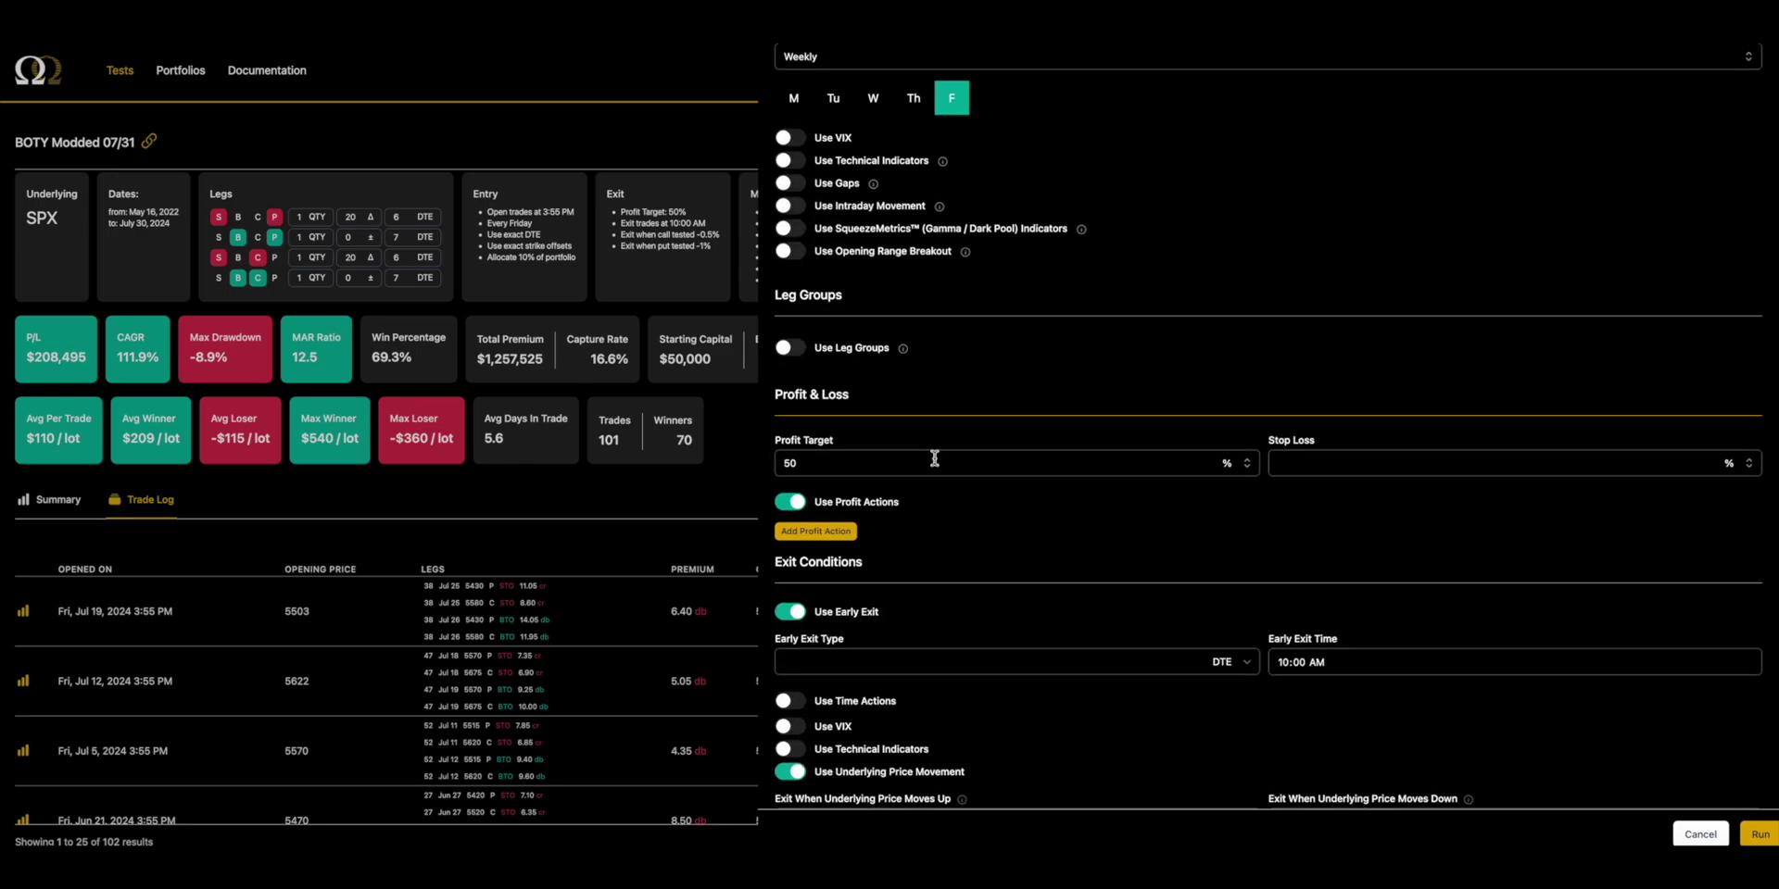
{"action": "scroll", "coordinate": [933, 458], "scroll_direction": "up", "scroll_amount": 6}
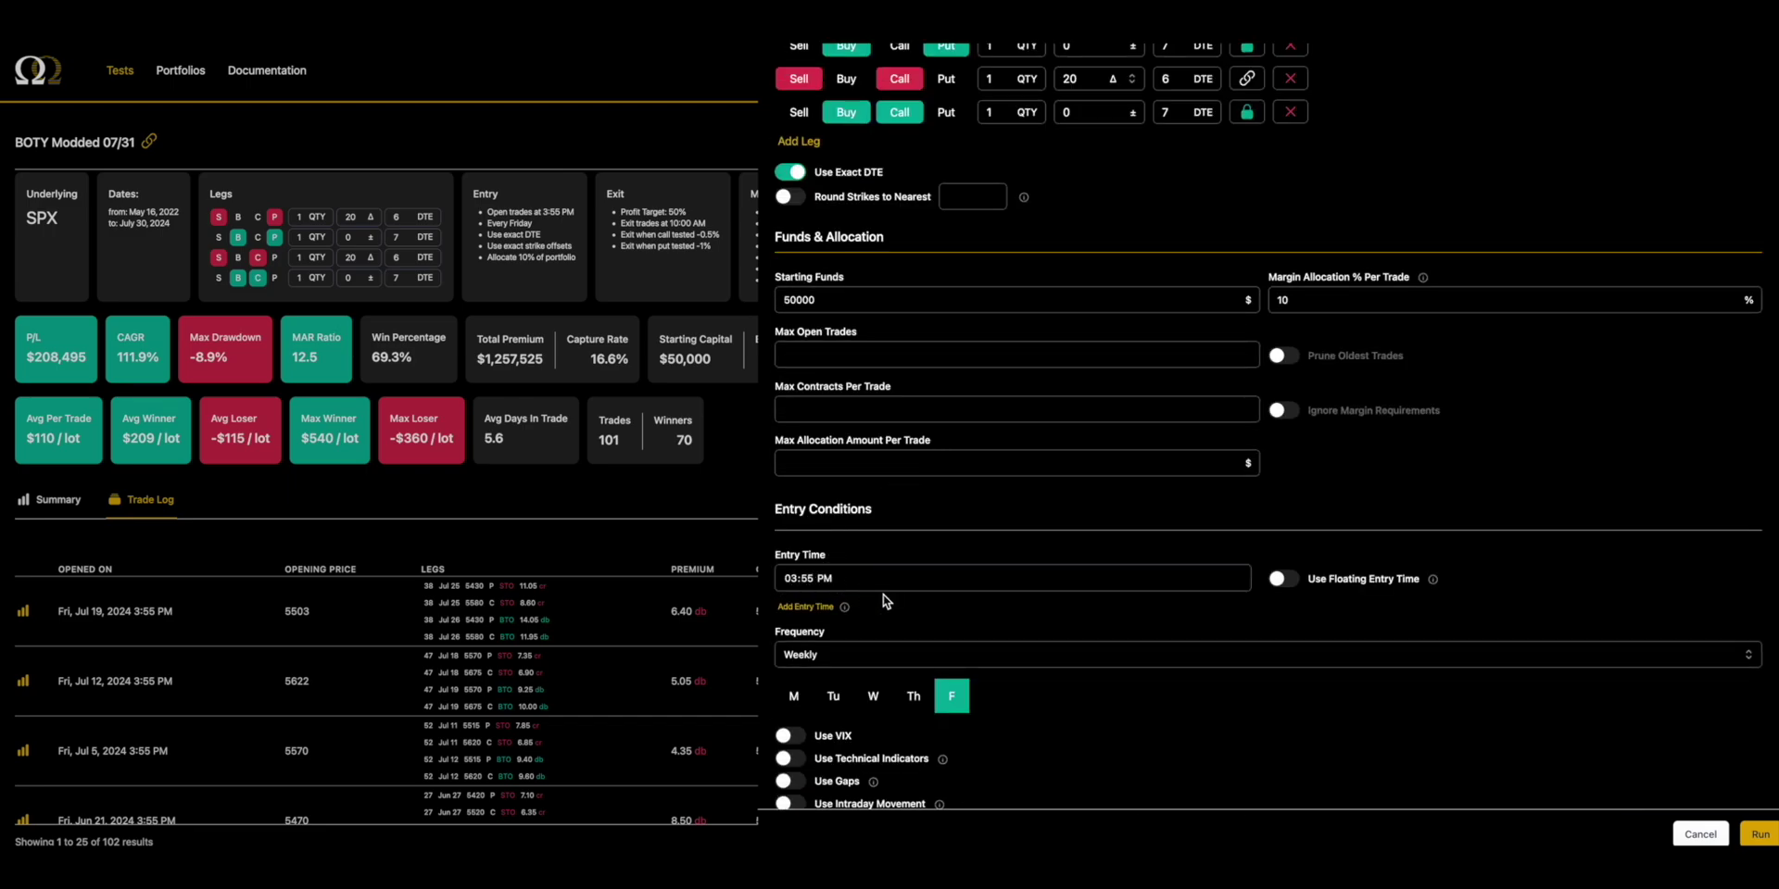
{"action": "scroll", "coordinate": [888, 589], "scroll_direction": "down", "scroll_amount": 2}
{"action": "scroll", "coordinate": [887, 587], "scroll_direction": "down", "scroll_amount": 5}
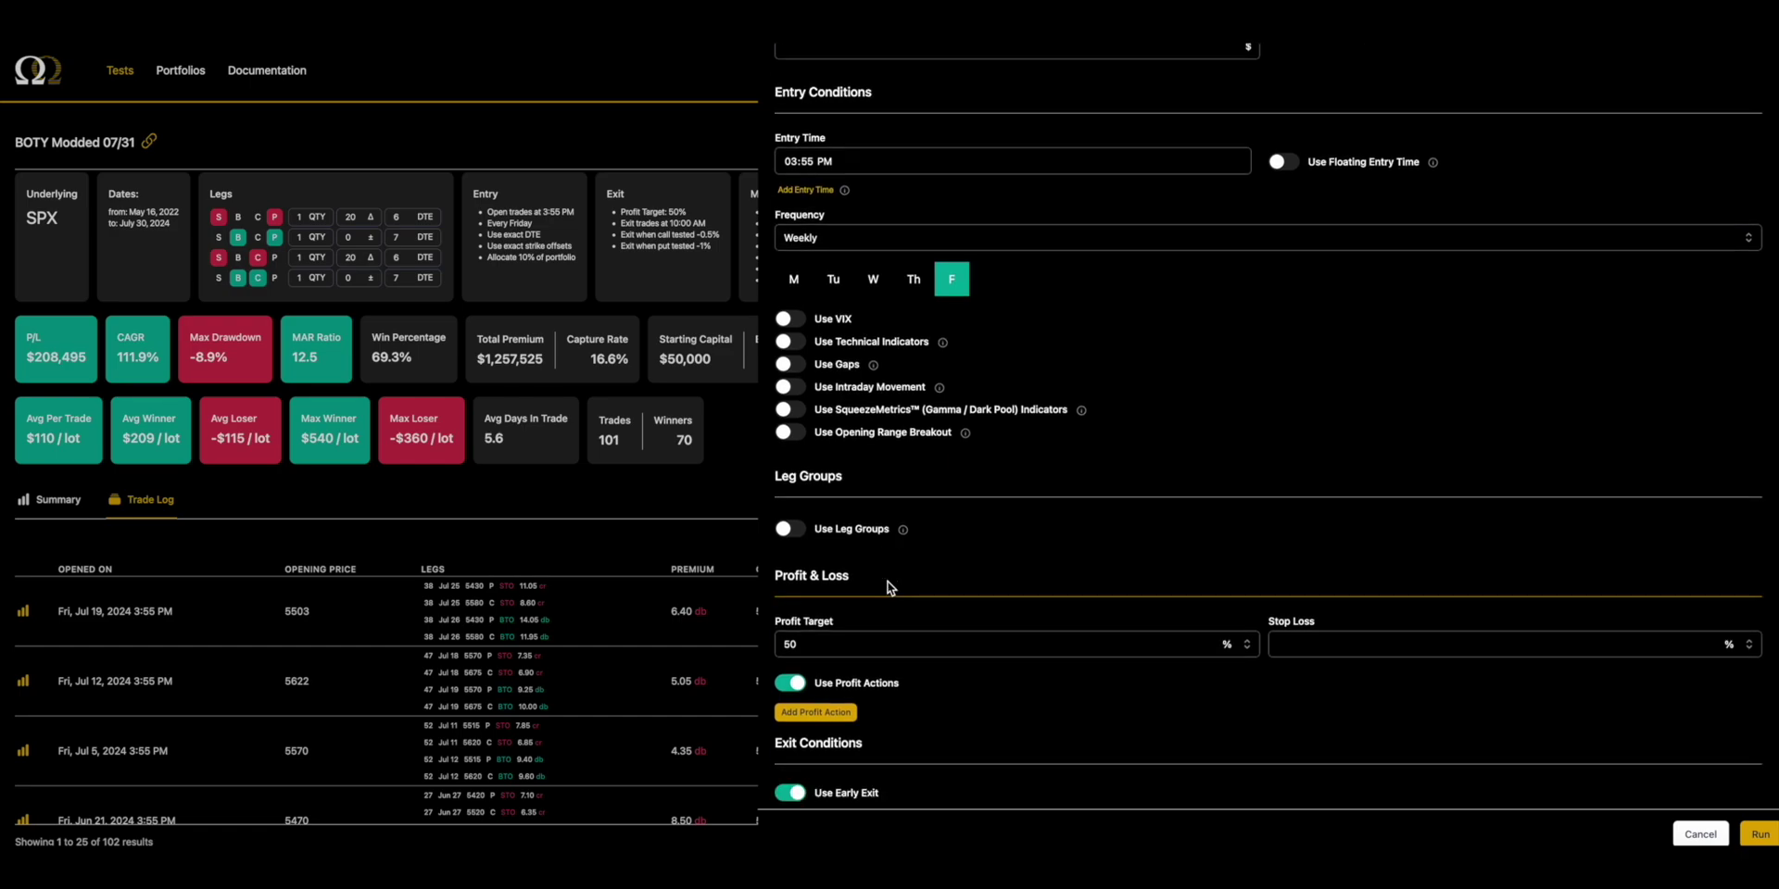
{"action": "left_click", "coordinate": [1284, 617]}
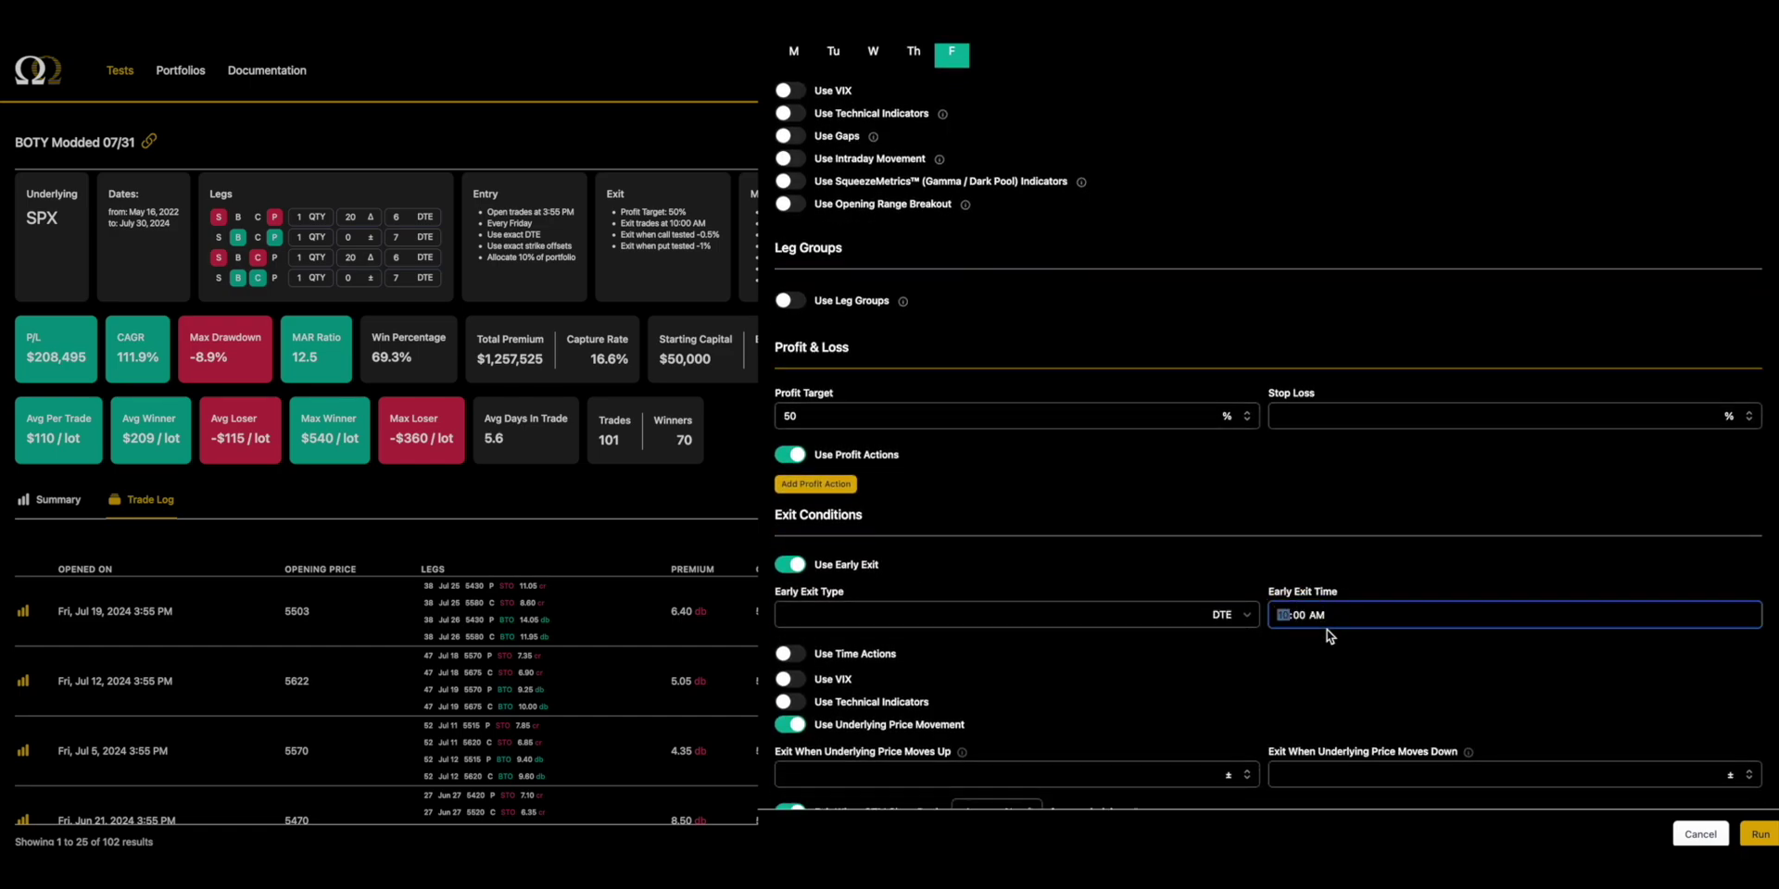
{"action": "type", "text": "0205p"}
{"action": "key", "text": "Return"}
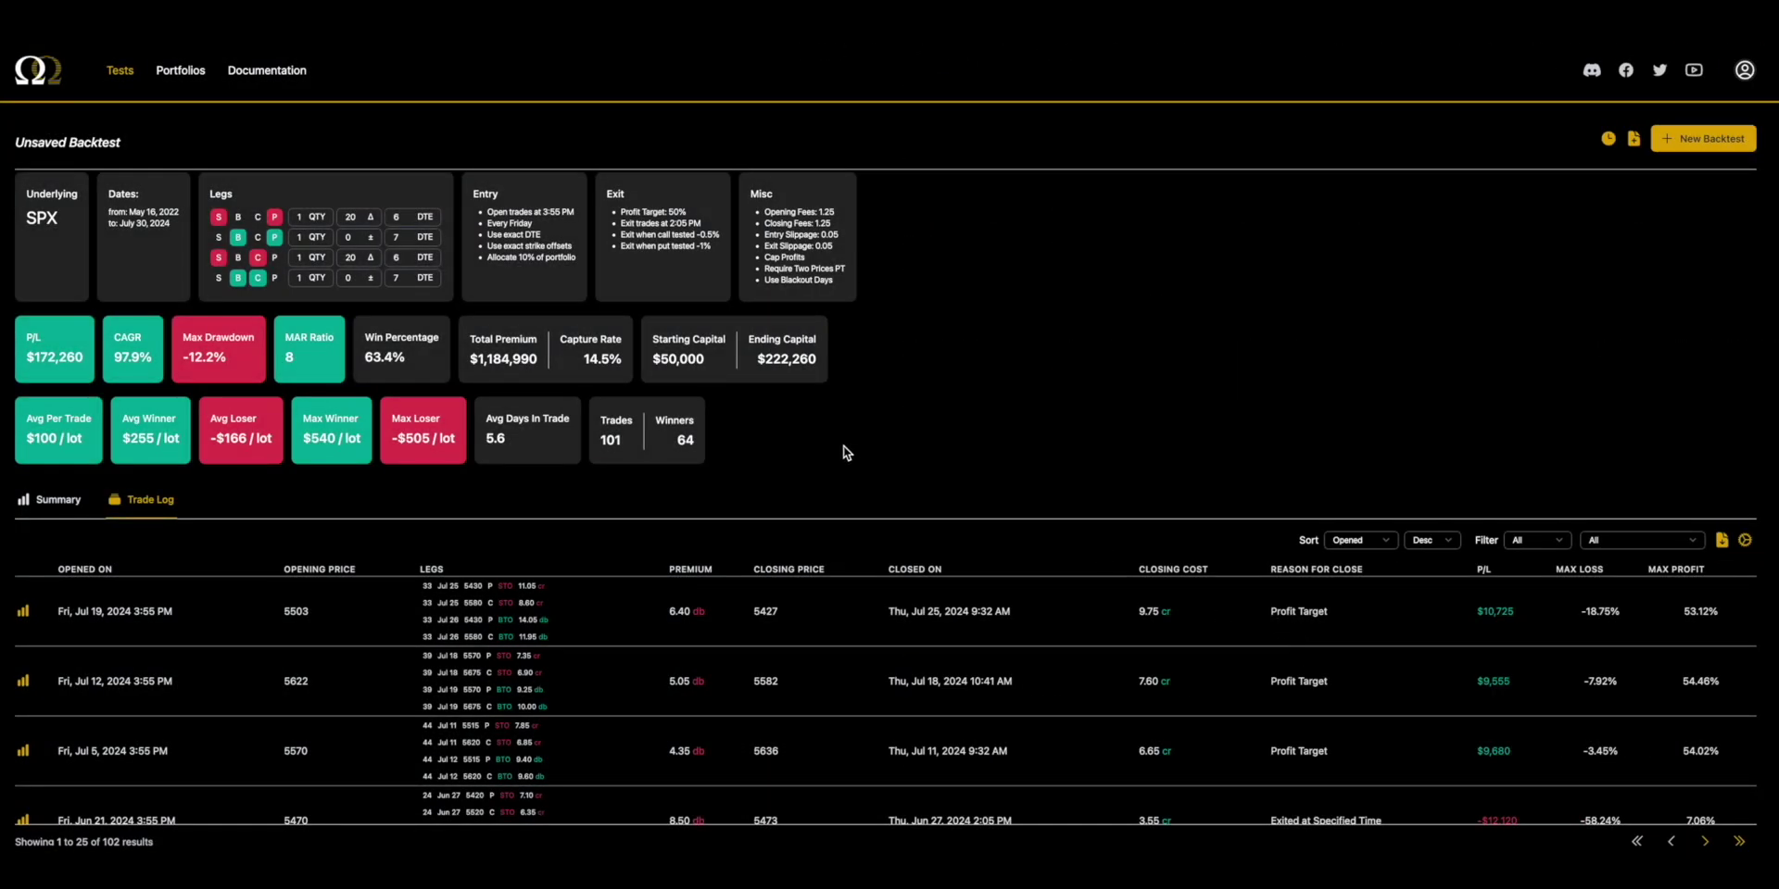
{"action": "left_click_drag", "start_coordinate": [366, 335], "coordinate": [404, 356]}
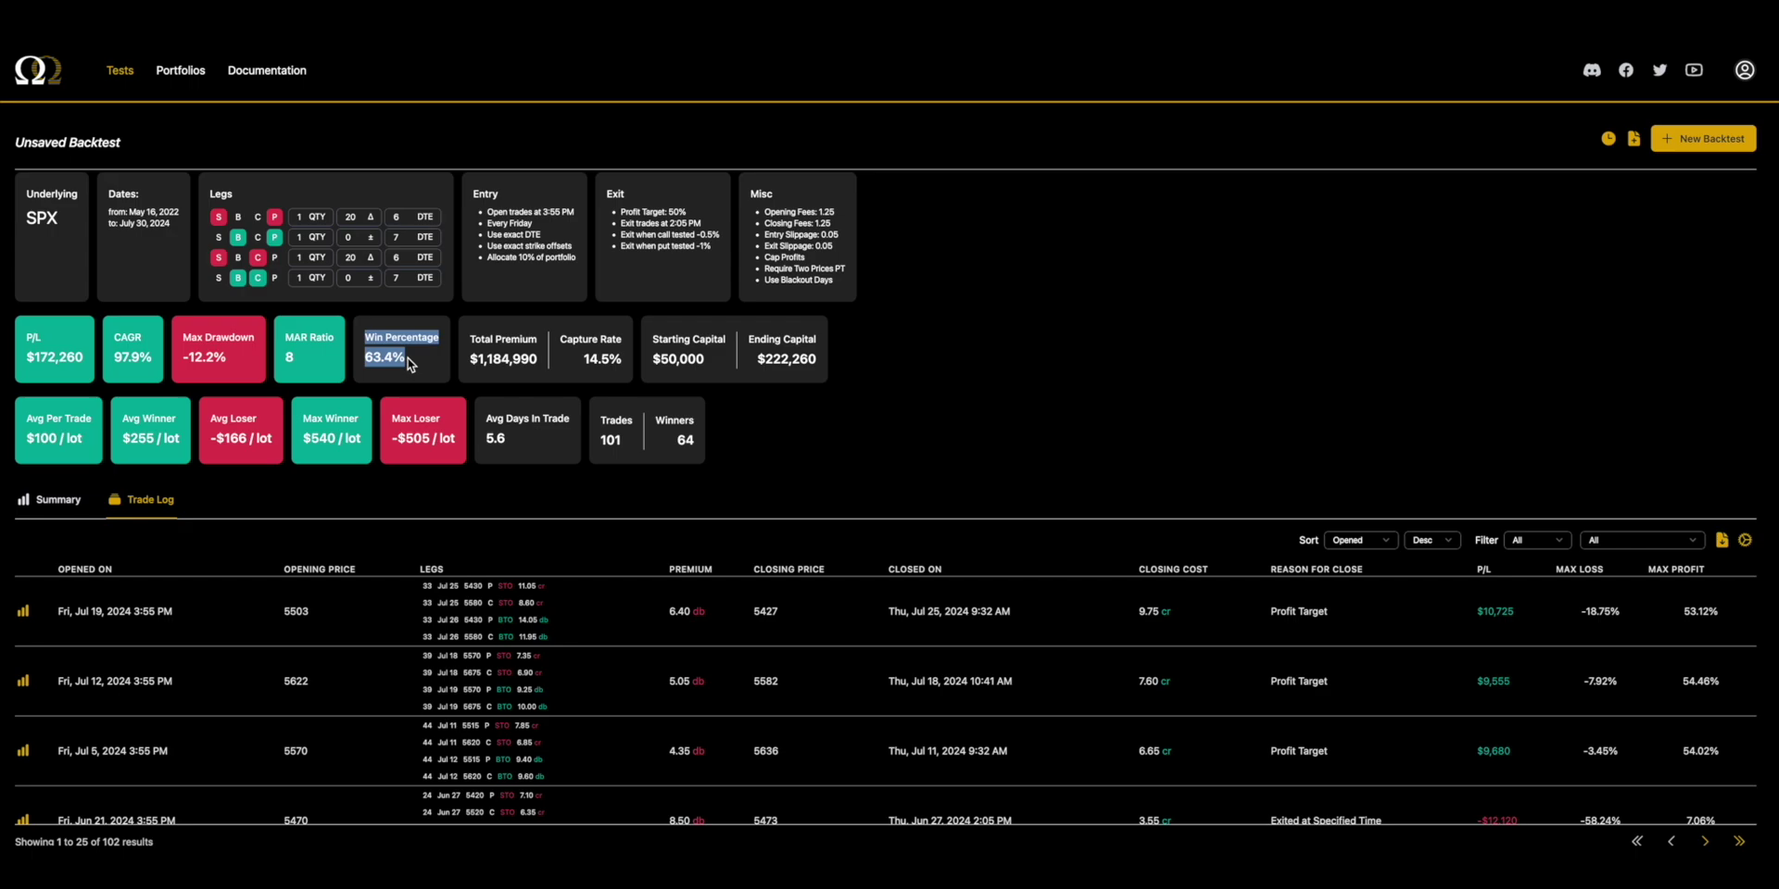
Step: Set the early exit time to 01:32 PM and rerun the backtest
{"action": "left_click", "coordinate": [1662, 139]}
{"action": "scroll", "coordinate": [1140, 525], "scroll_direction": "down", "scroll_amount": 8}
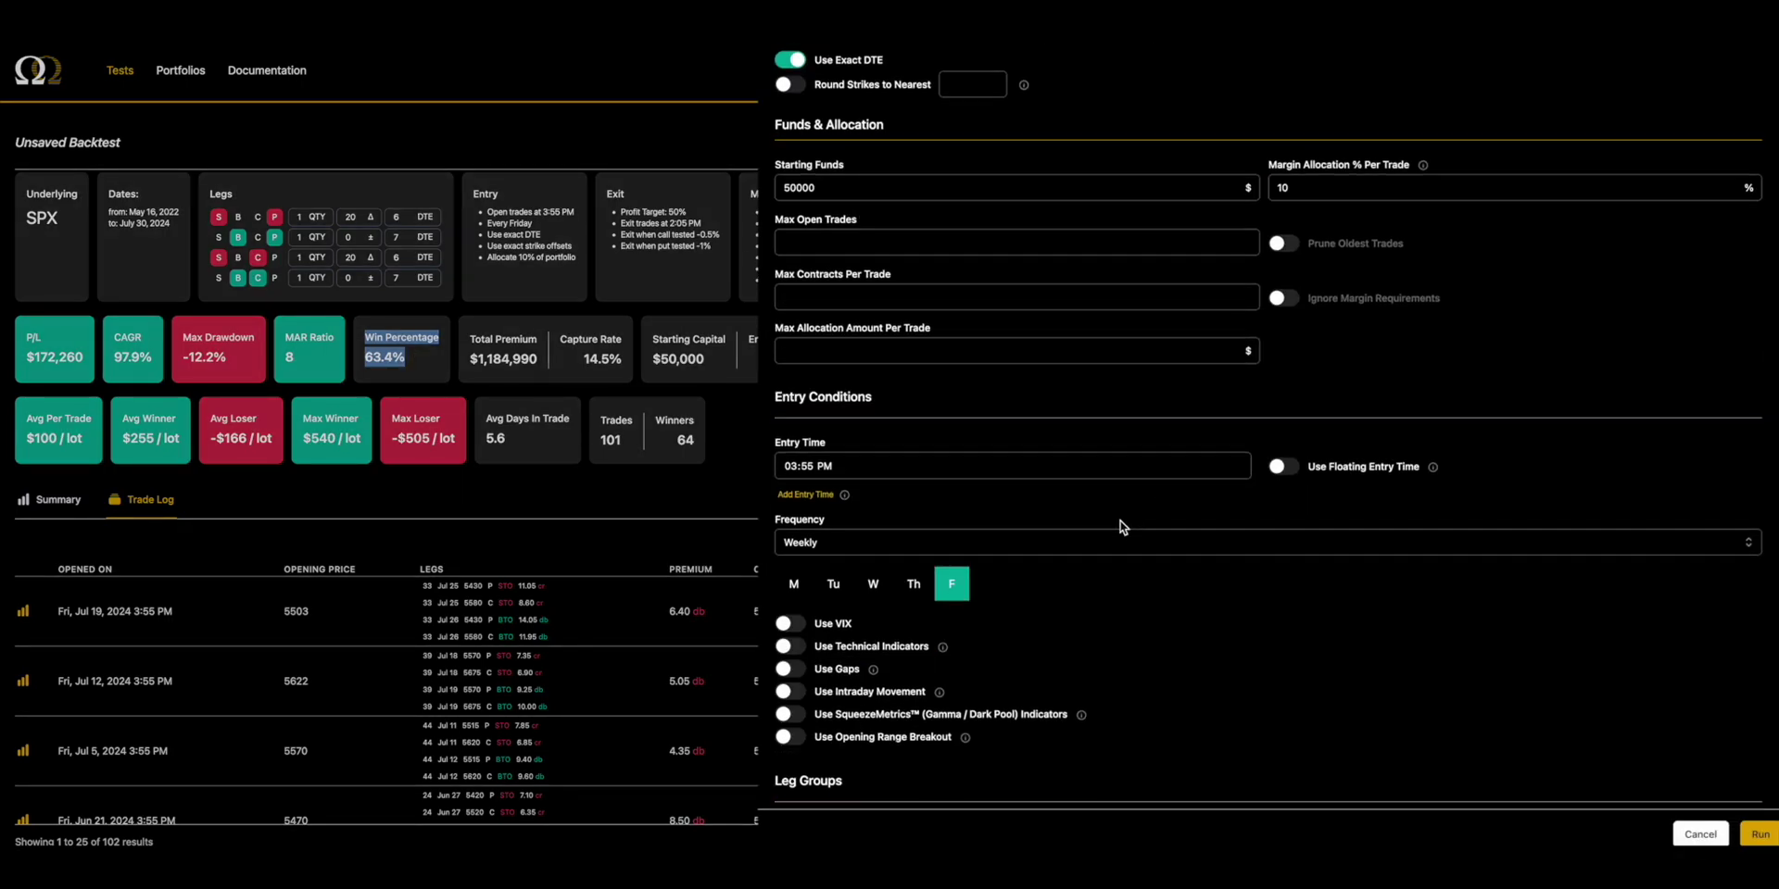
{"action": "scroll", "coordinate": [1102, 519], "scroll_direction": "down", "scroll_amount": 5}
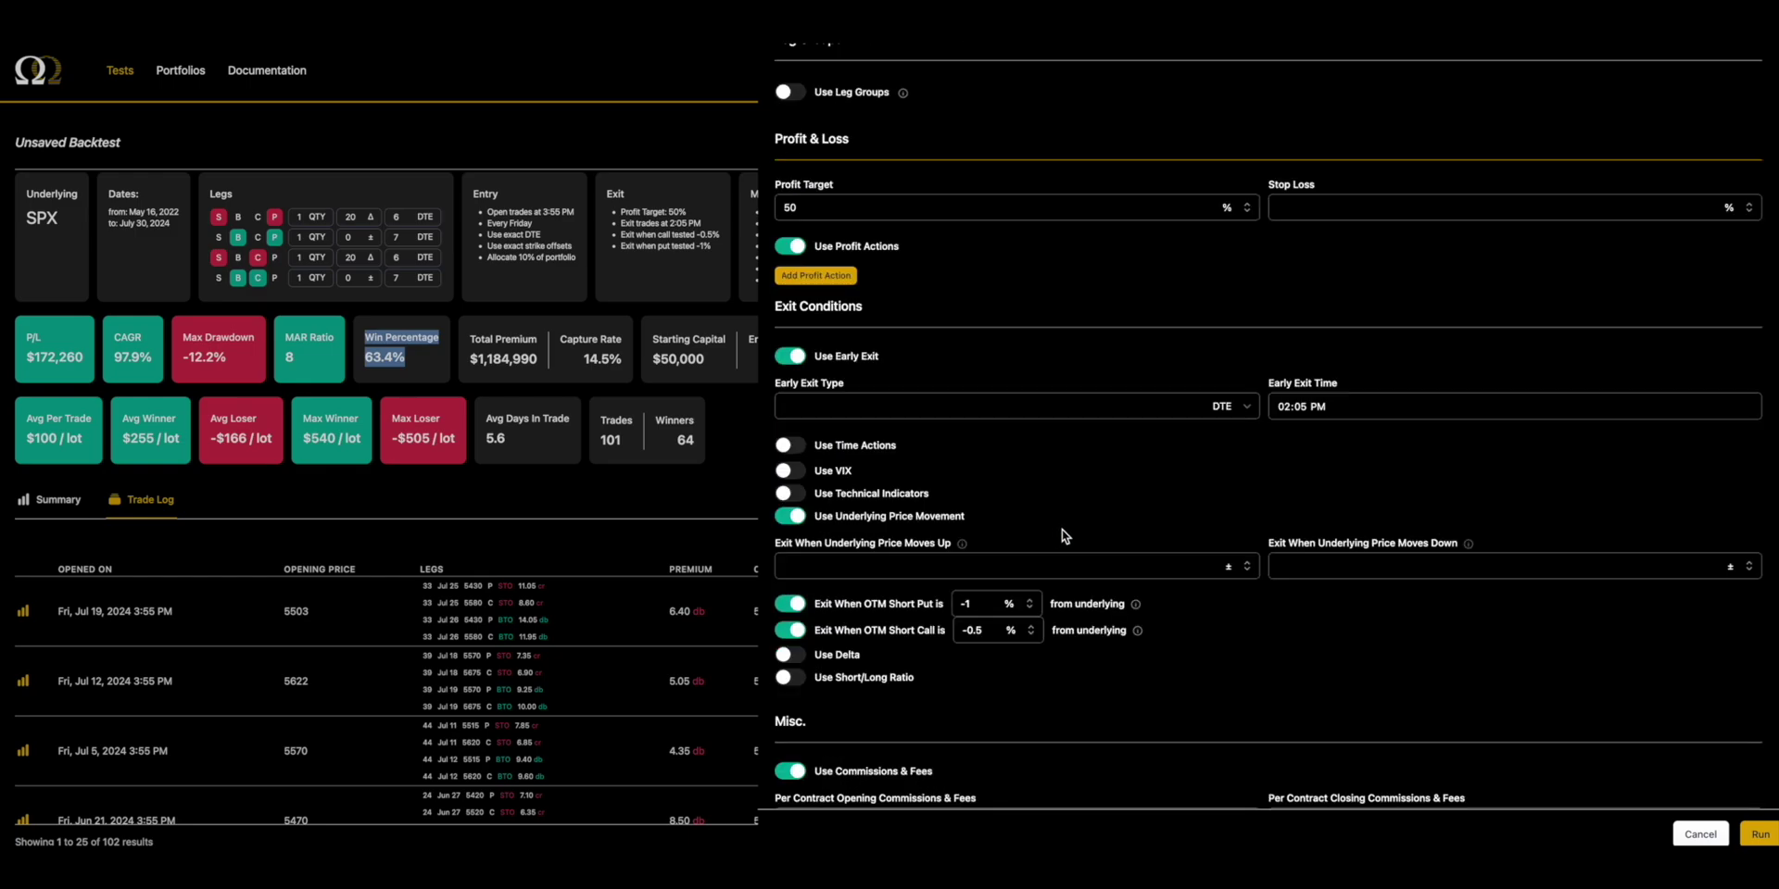
{"action": "left_click", "coordinate": [1331, 404]}
{"action": "type", "text": "1"}
{"action": "key", "text": "Right"}
{"action": "type", "text": "32"}
{"action": "key", "text": "Return"}
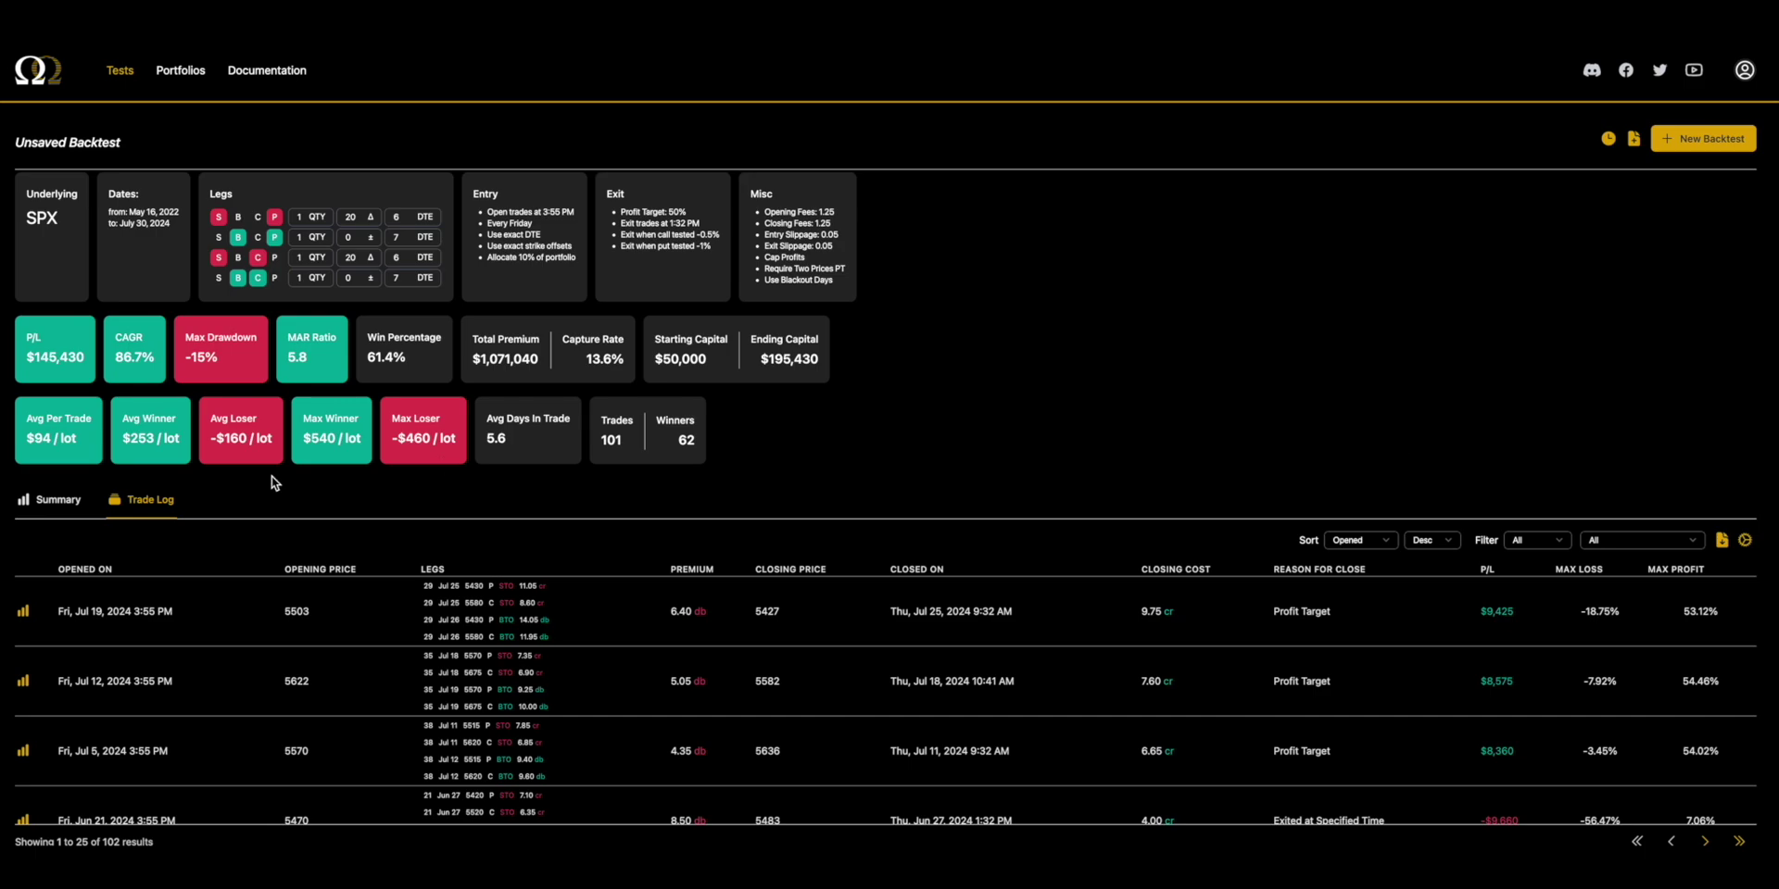
Step: View the Summary funds chart on a logarithmic scale, then return to the trade list
{"action": "left_click", "coordinate": [58, 501]}
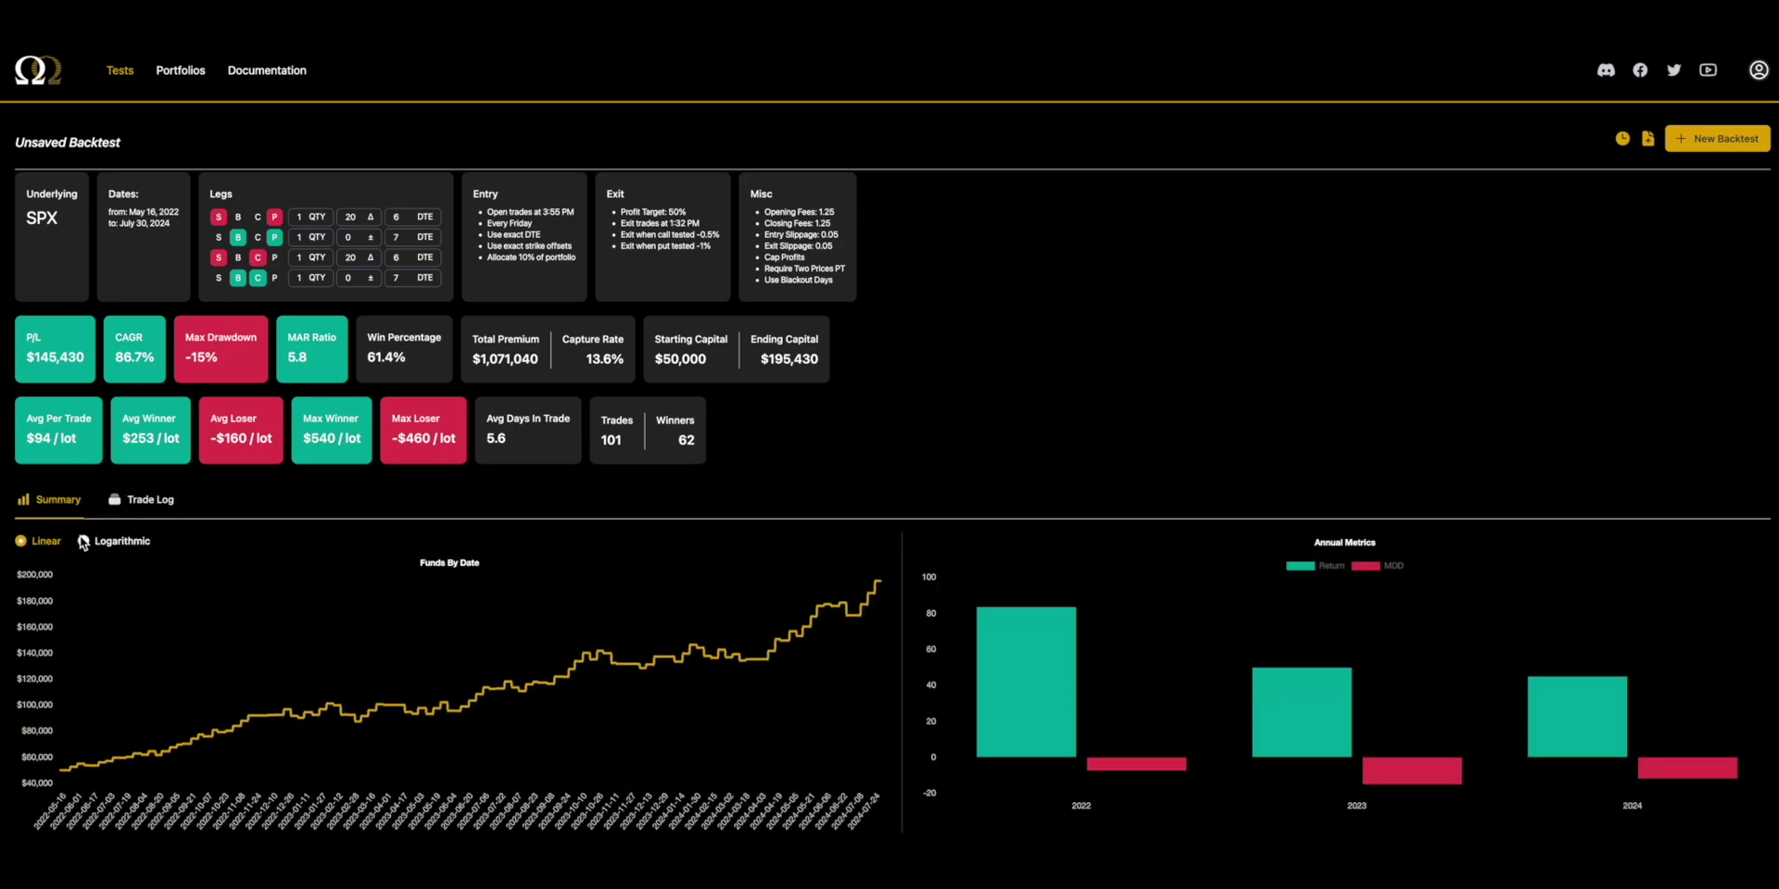
{"action": "left_click", "coordinate": [82, 541]}
{"action": "left_click", "coordinate": [144, 515]}
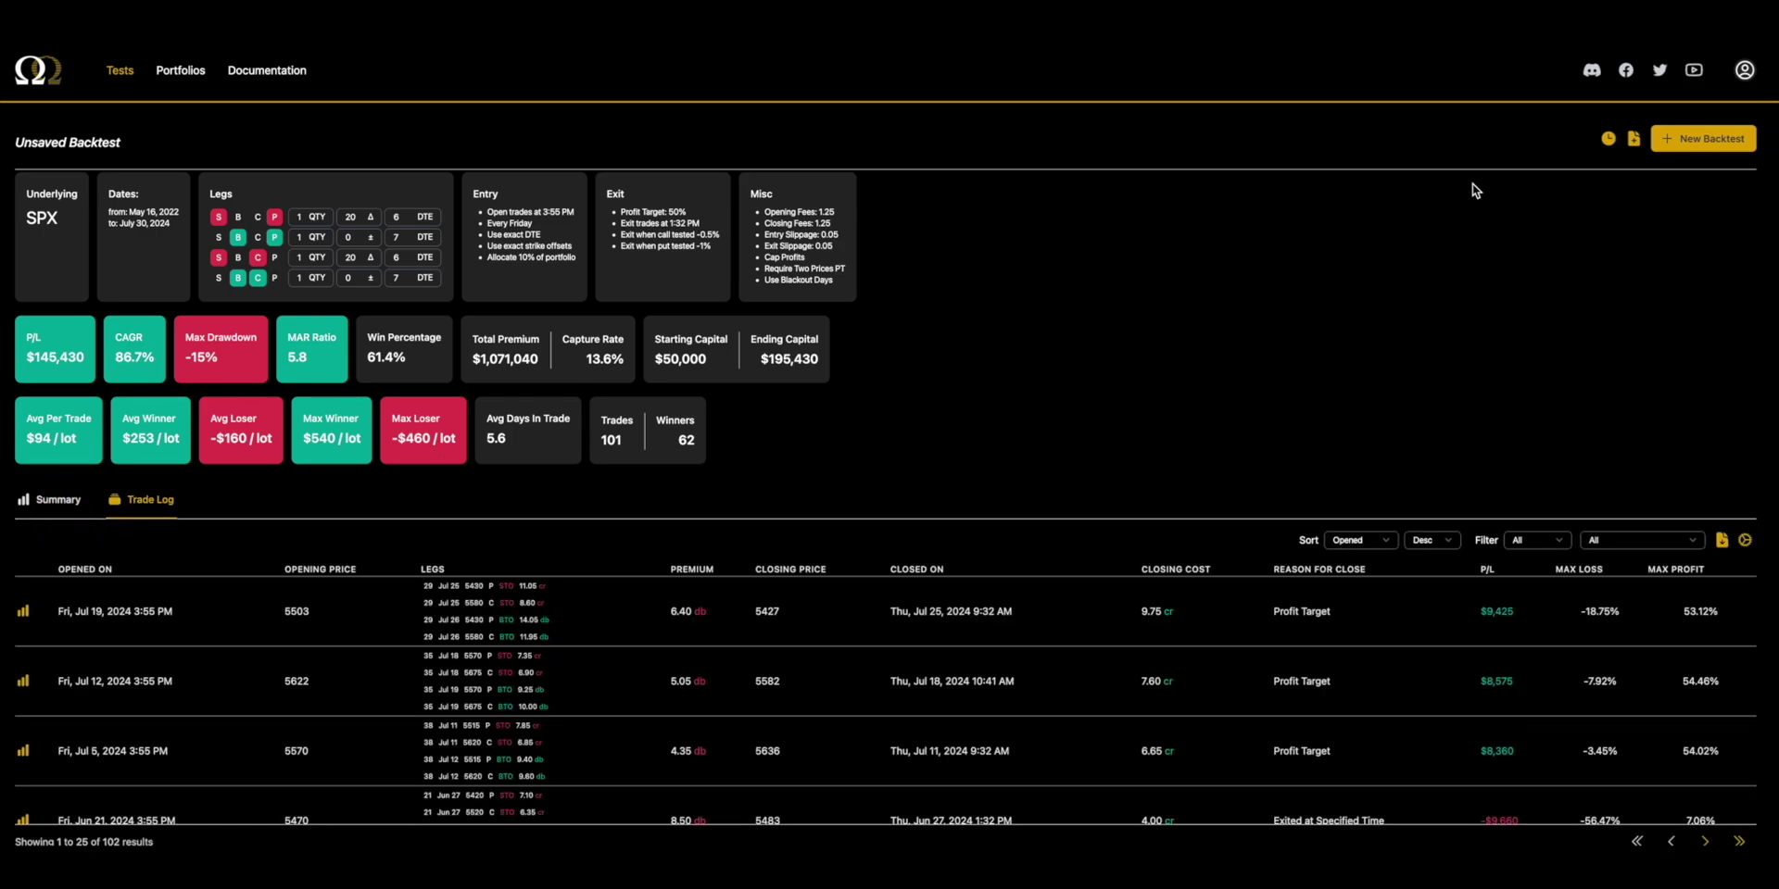
{"action": "left_click", "coordinate": [1677, 141]}
Step: Change the early exit time to 09:58 AM and rerun the backtest
{"action": "scroll", "coordinate": [1175, 519], "scroll_direction": "down", "scroll_amount": 15}
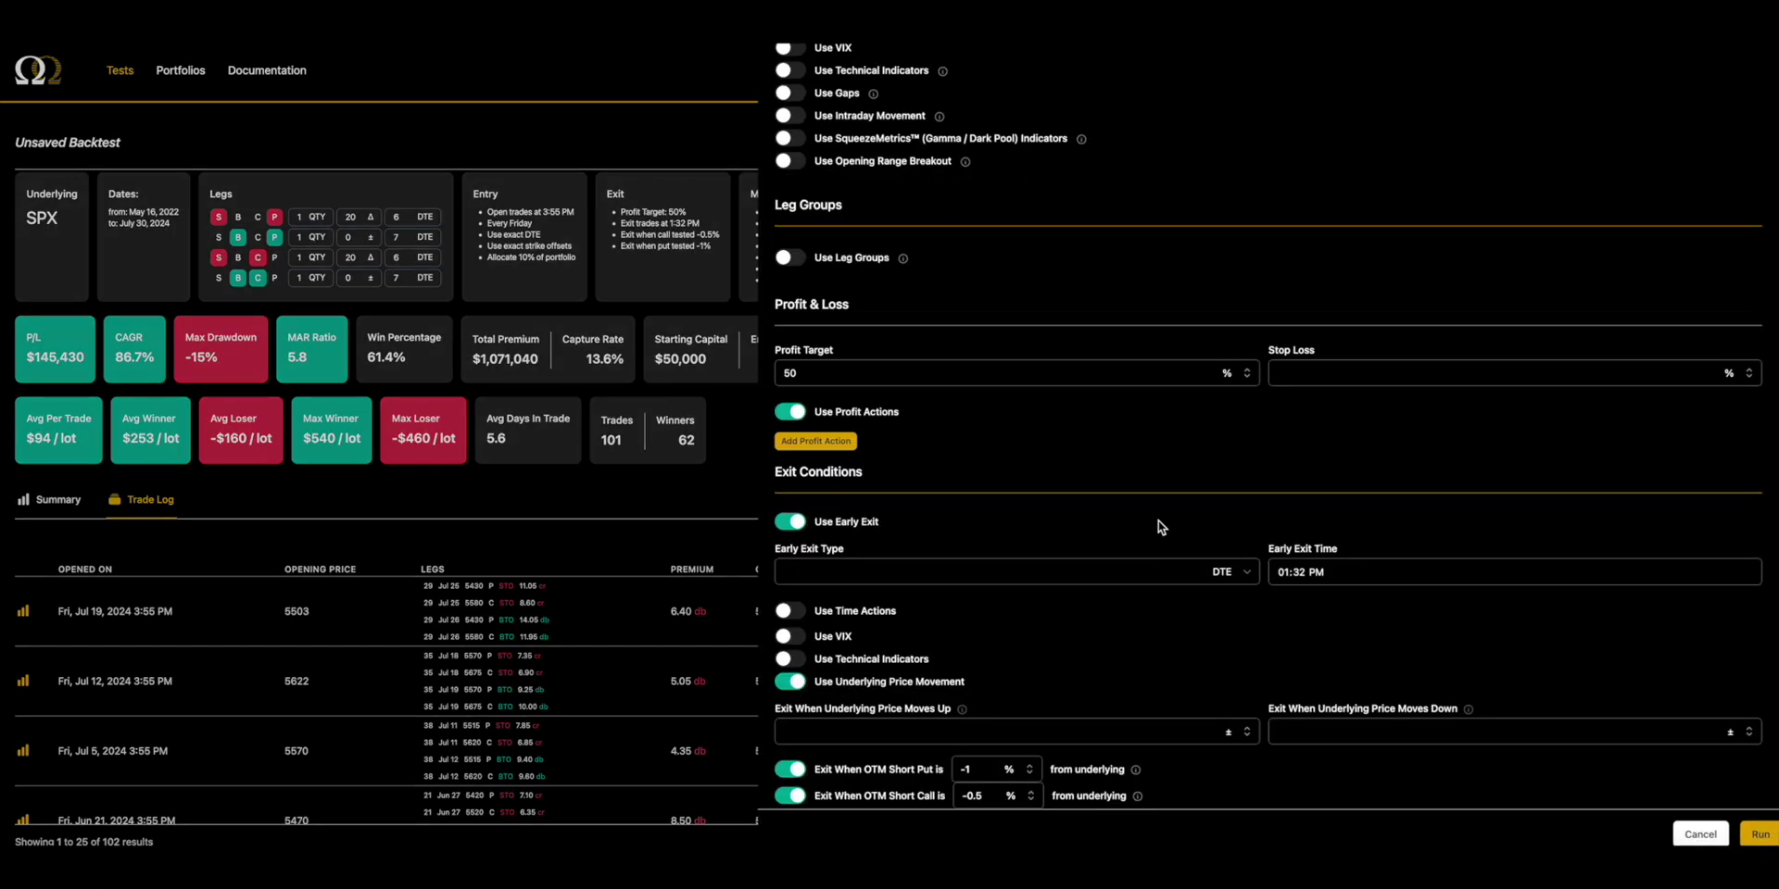
{"action": "scroll", "coordinate": [1184, 500], "scroll_direction": "down", "scroll_amount": 6}
{"action": "scroll", "coordinate": [1196, 500], "scroll_direction": "up", "scroll_amount": 4}
{"action": "left_click", "coordinate": [1283, 394]}
{"action": "type", "text": "0958"}
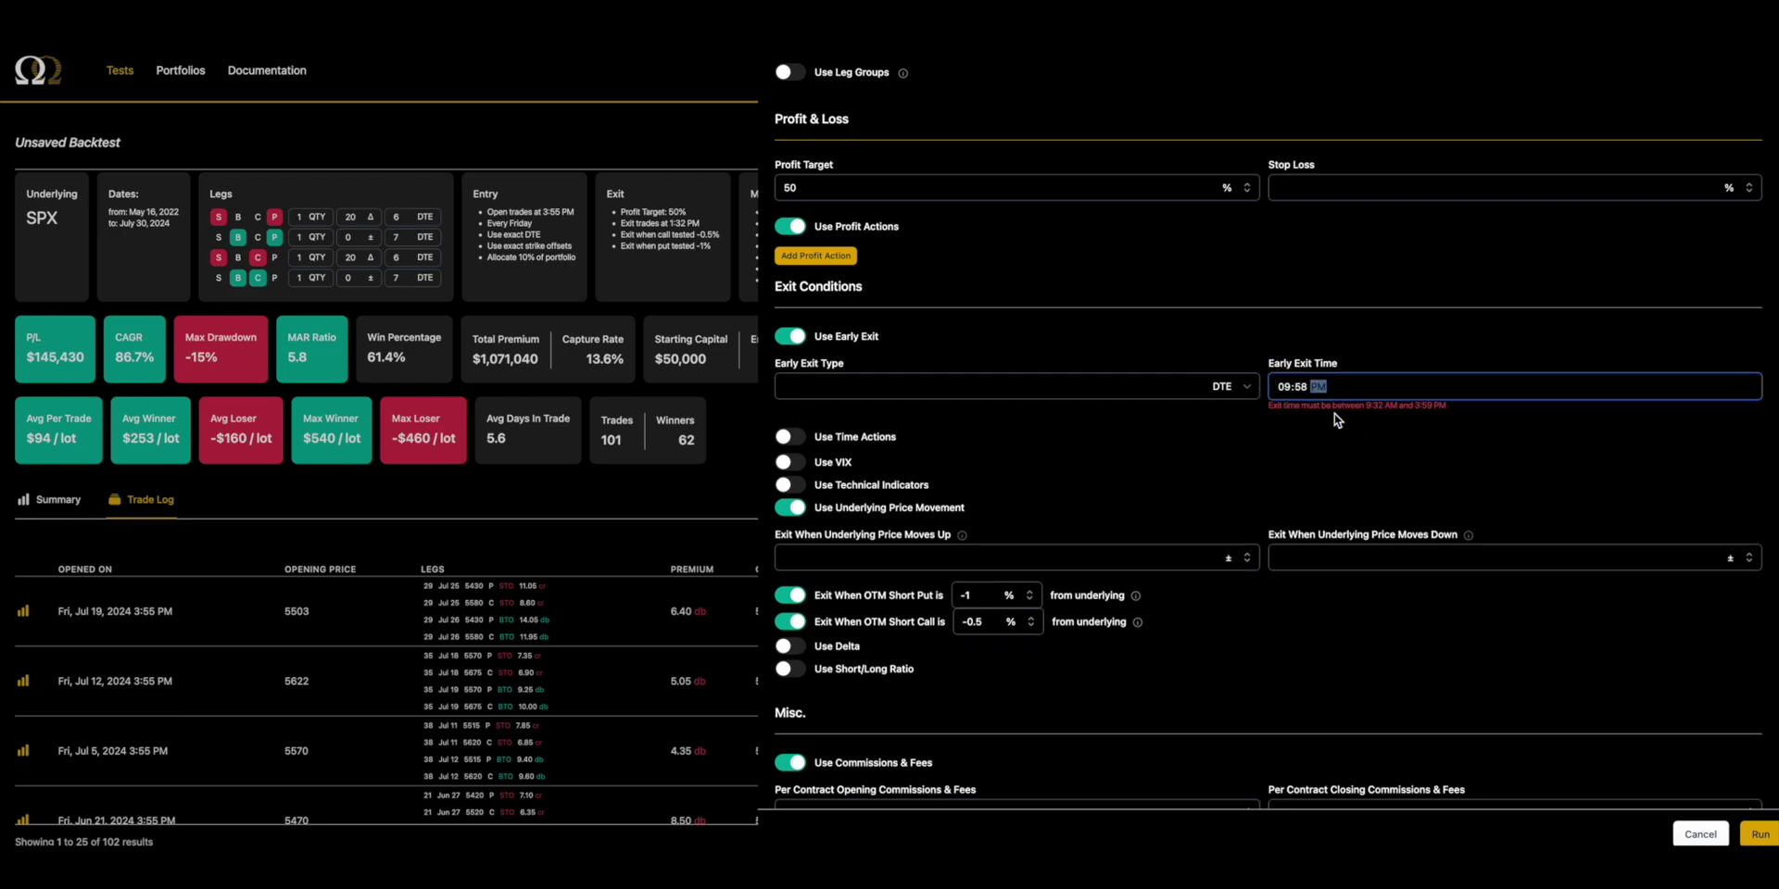
{"action": "type", "text": "a"}
{"action": "key", "text": "Return"}
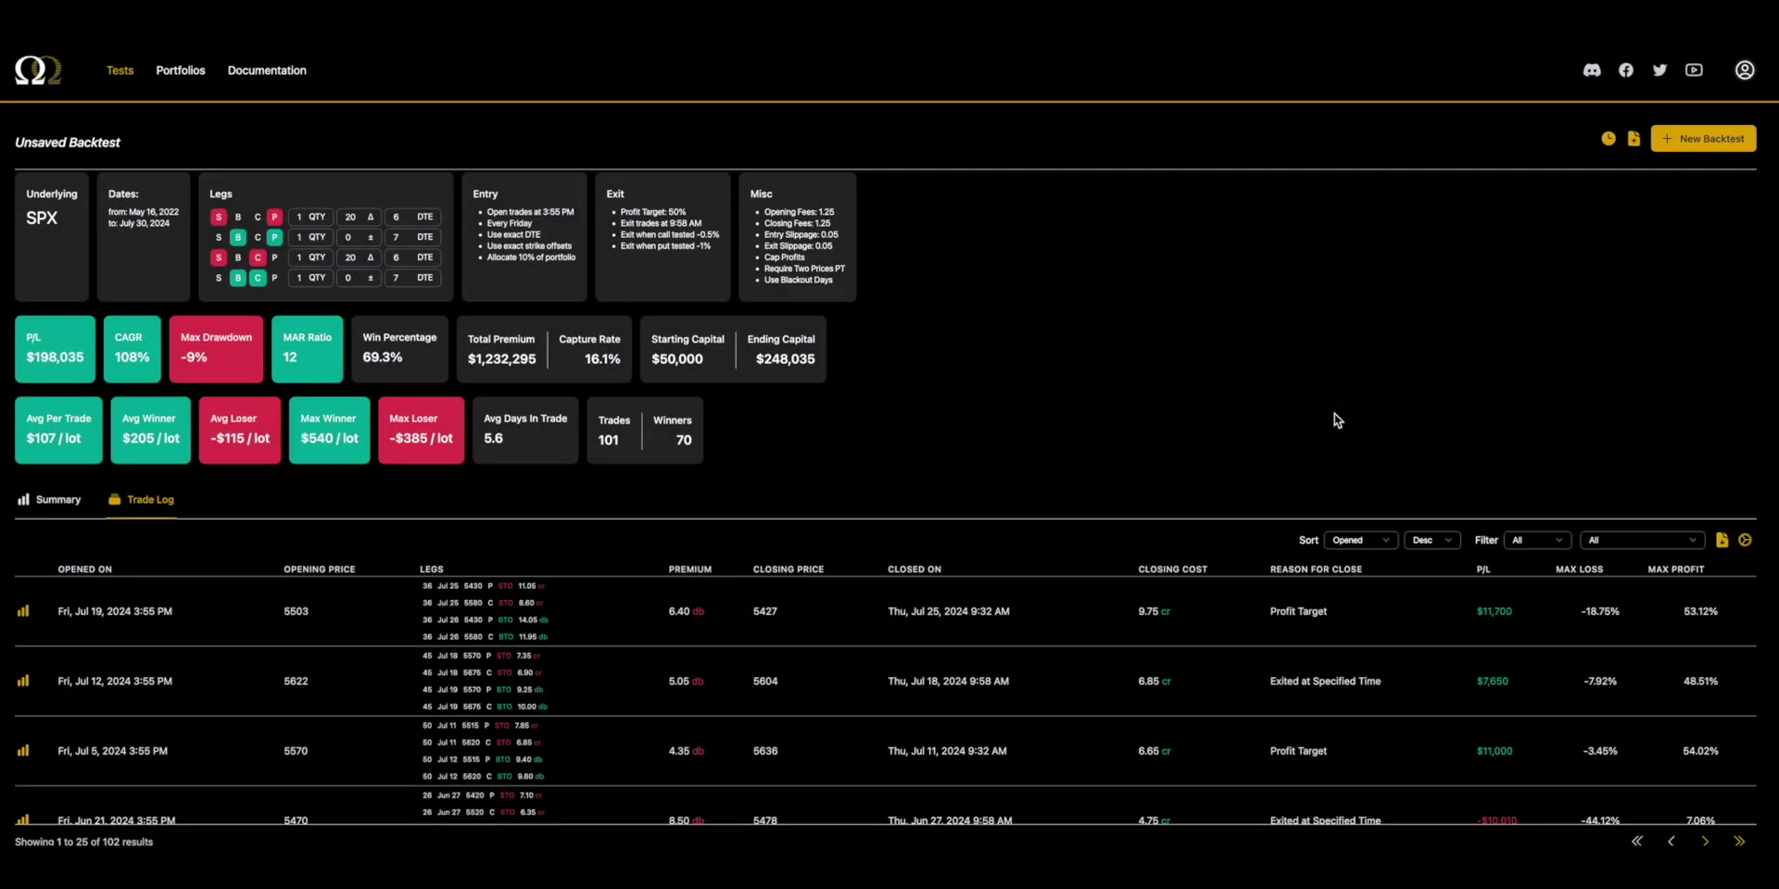
Step: Point out the 69.3% win rate, 16.1% capture rate and the 9:58 AM exit rule
{"action": "left_click_drag", "start_coordinate": [362, 334], "coordinate": [420, 359]}
{"action": "left_click_drag", "start_coordinate": [558, 333], "coordinate": [619, 364]}
{"action": "left_click", "coordinate": [619, 363]}
{"action": "left_click_drag", "start_coordinate": [704, 223], "coordinate": [627, 223]}
{"action": "left_click", "coordinate": [628, 224]}
Step: Change the early exit time to 10:00 AM and rerun the backtest
{"action": "left_click", "coordinate": [1665, 137]}
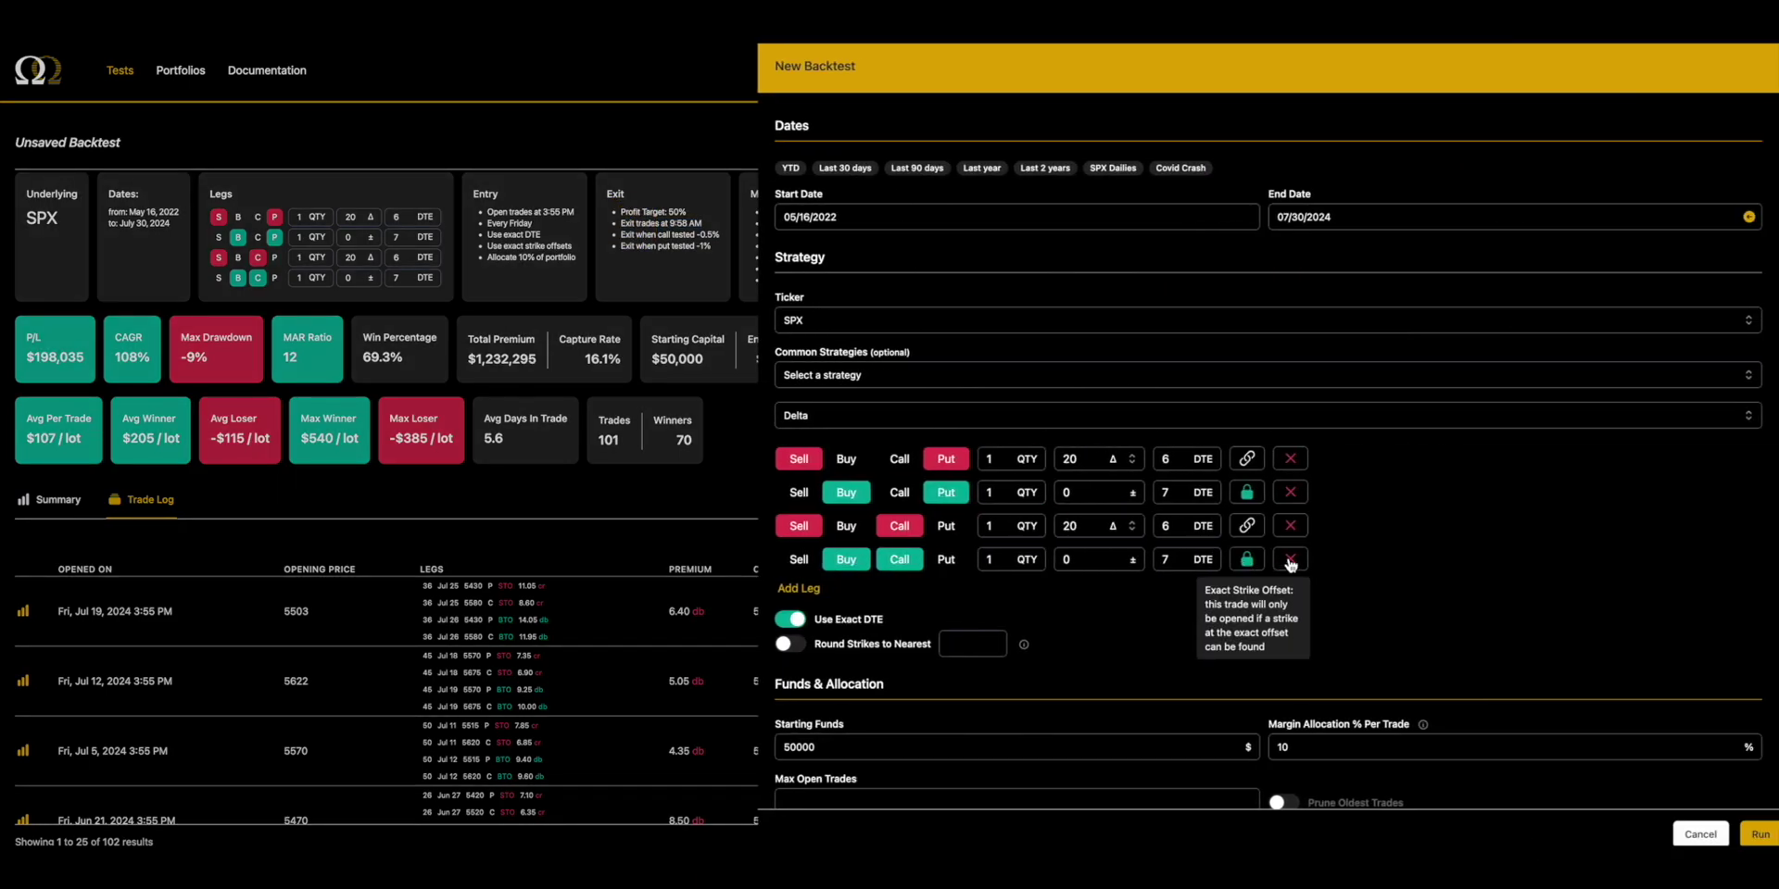
{"action": "scroll", "coordinate": [1149, 529], "scroll_direction": "down", "scroll_amount": 5}
{"action": "scroll", "coordinate": [1149, 528], "scroll_direction": "down", "scroll_amount": 7}
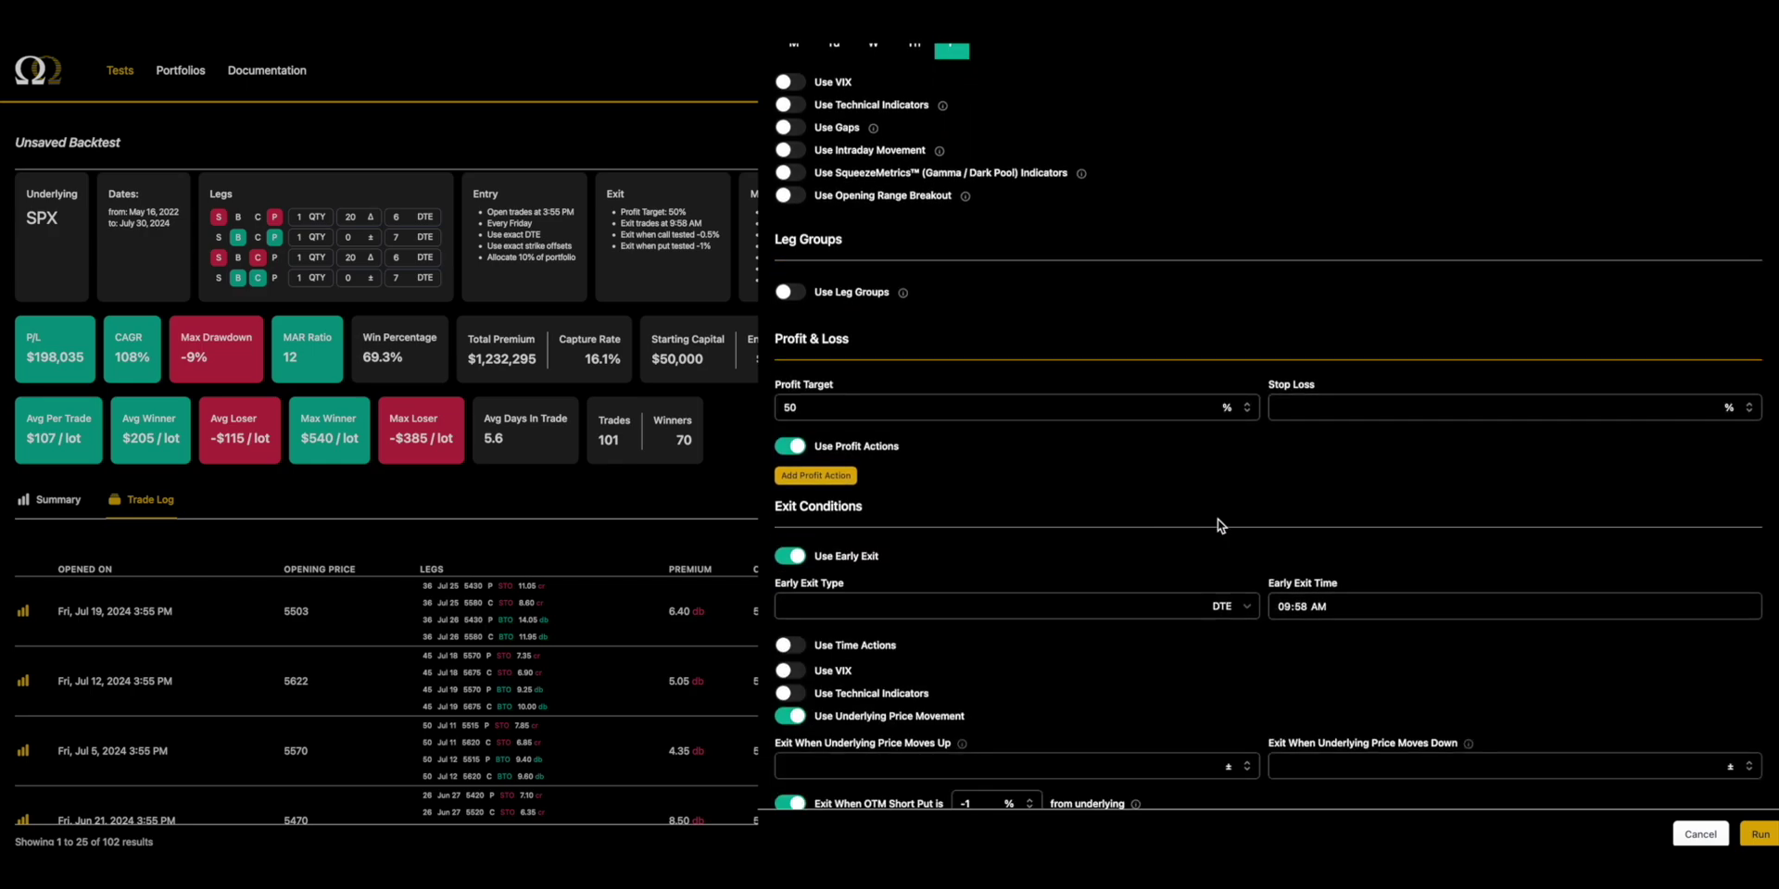
{"action": "left_click", "coordinate": [1291, 611]}
{"action": "type", "text": "10:00"}
{"action": "key", "text": "Return"}
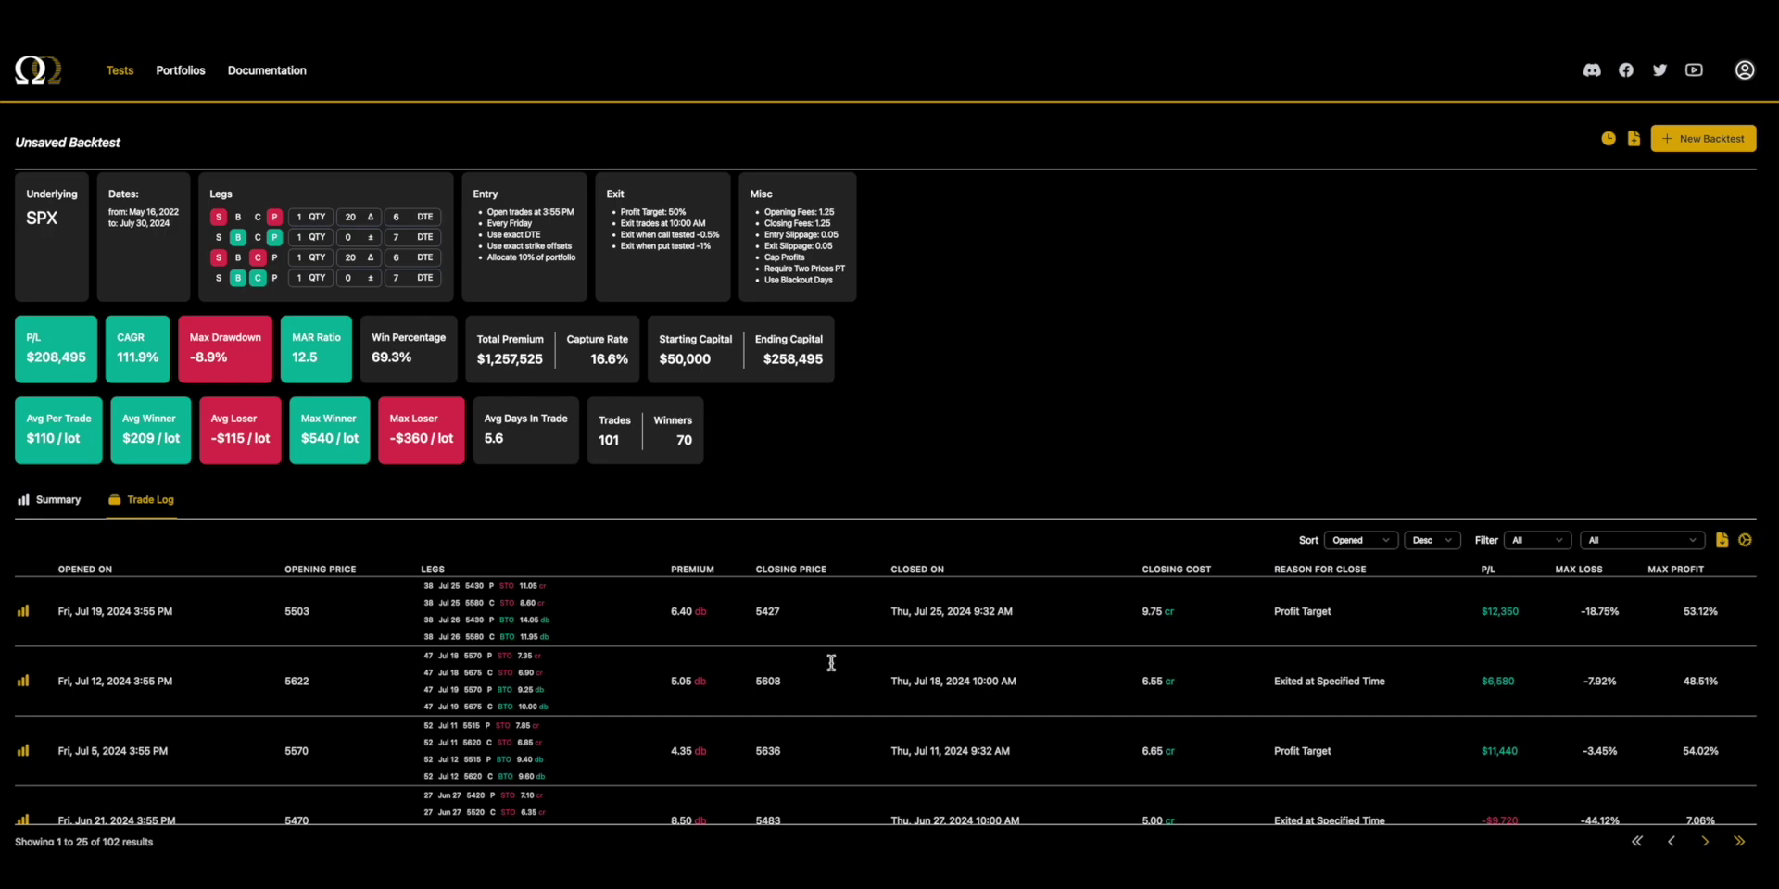
Step: Point out the 69.3% win rate and the exit rules of the 10:00 AM run
{"action": "left_click_drag", "start_coordinate": [371, 337], "coordinate": [419, 358]}
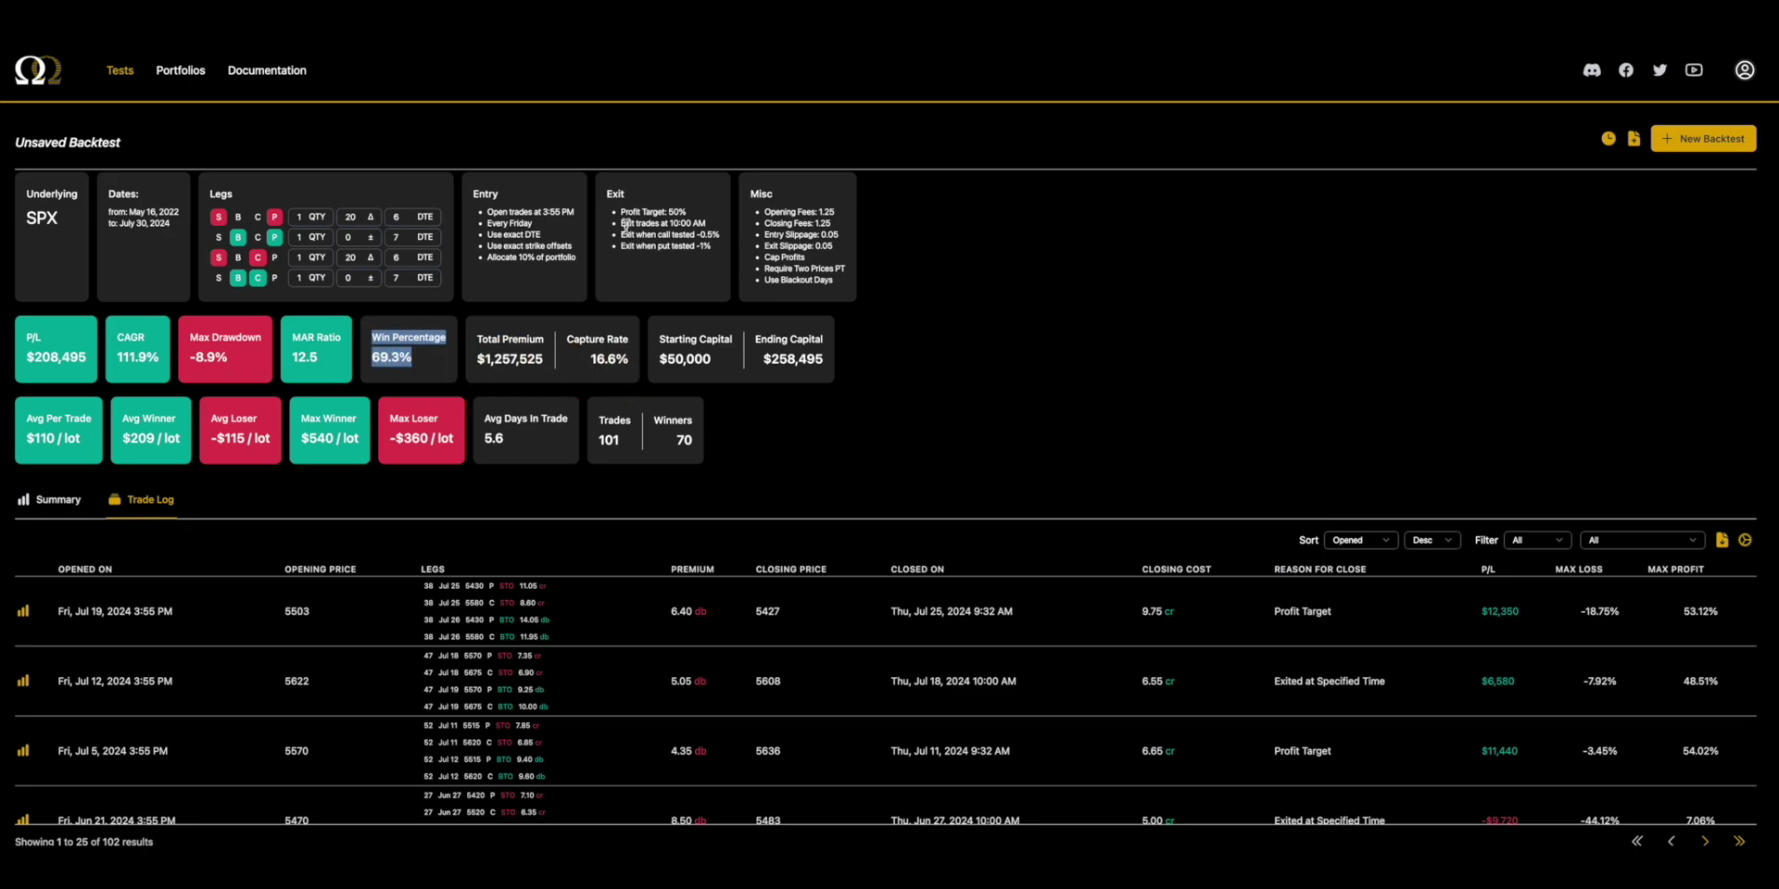
{"action": "mouse_move", "coordinate": [620, 216]}
{"action": "left_mouse_down"}
{"action": "mouse_move", "coordinate": [709, 254]}
{"action": "mouse_move", "coordinate": [622, 237]}
{"action": "left_mouse_up"}
{"action": "left_click", "coordinate": [709, 254]}
{"action": "left_click", "coordinate": [623, 237]}
{"action": "left_click", "coordinate": [719, 248]}
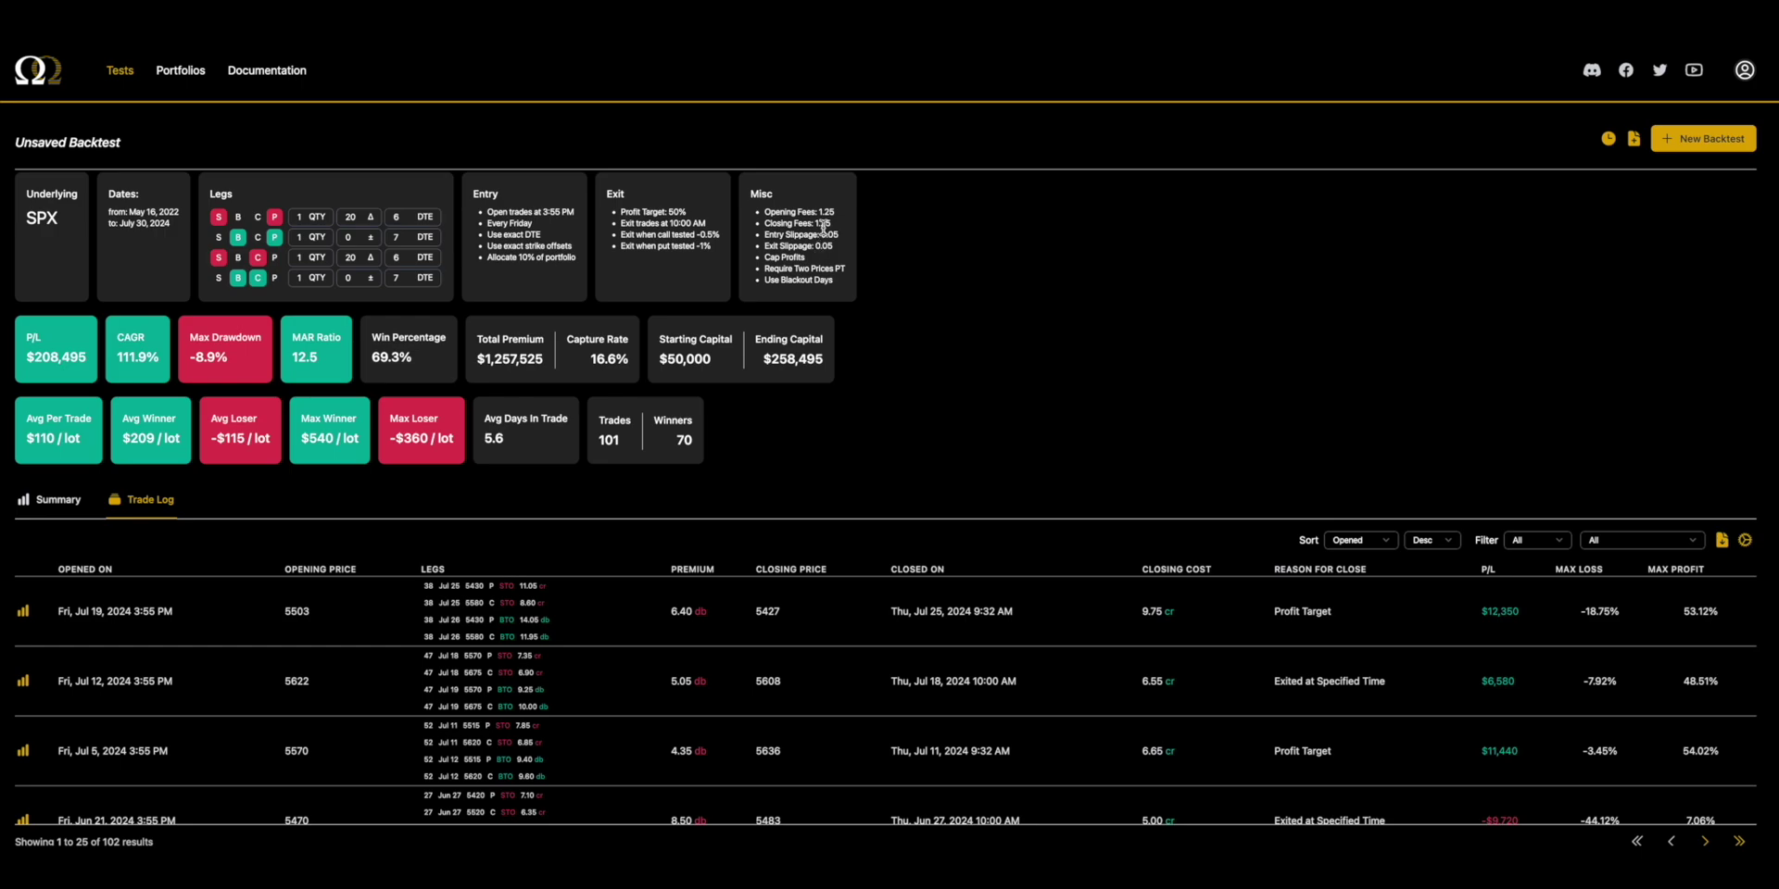
Step: Show the Misc settings: $1.25 per-contract commissions, 0.05 slippage and two blackout days
{"action": "left_click", "coordinate": [1707, 141]}
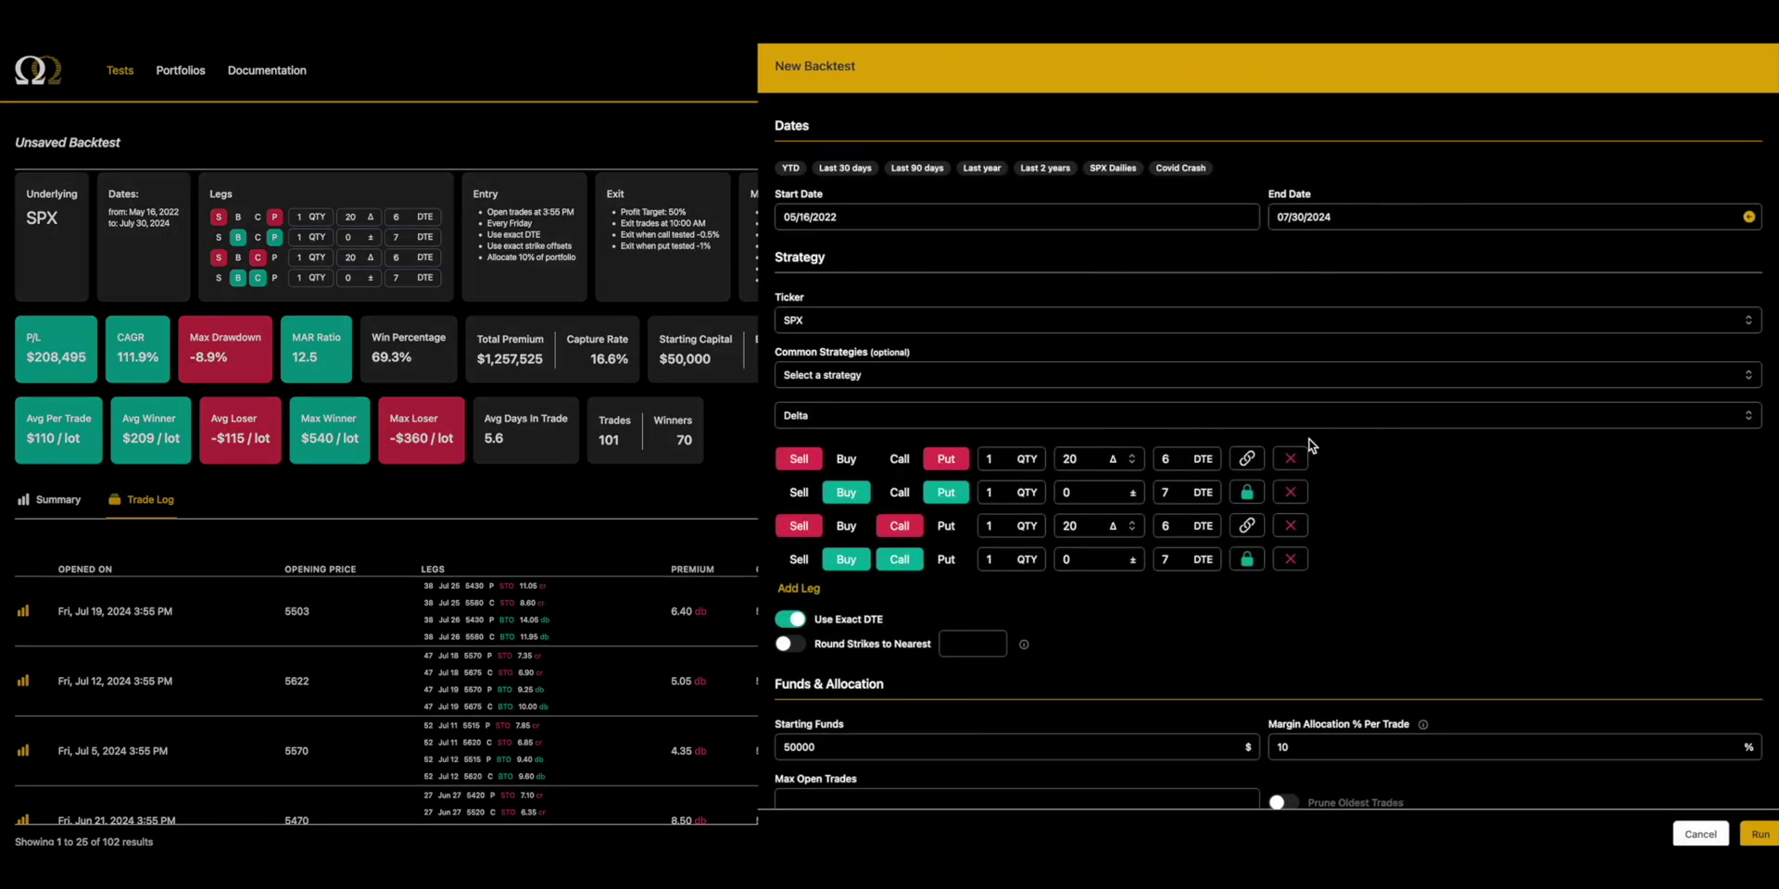
{"action": "scroll", "coordinate": [1307, 435], "scroll_direction": "down", "scroll_amount": 15}
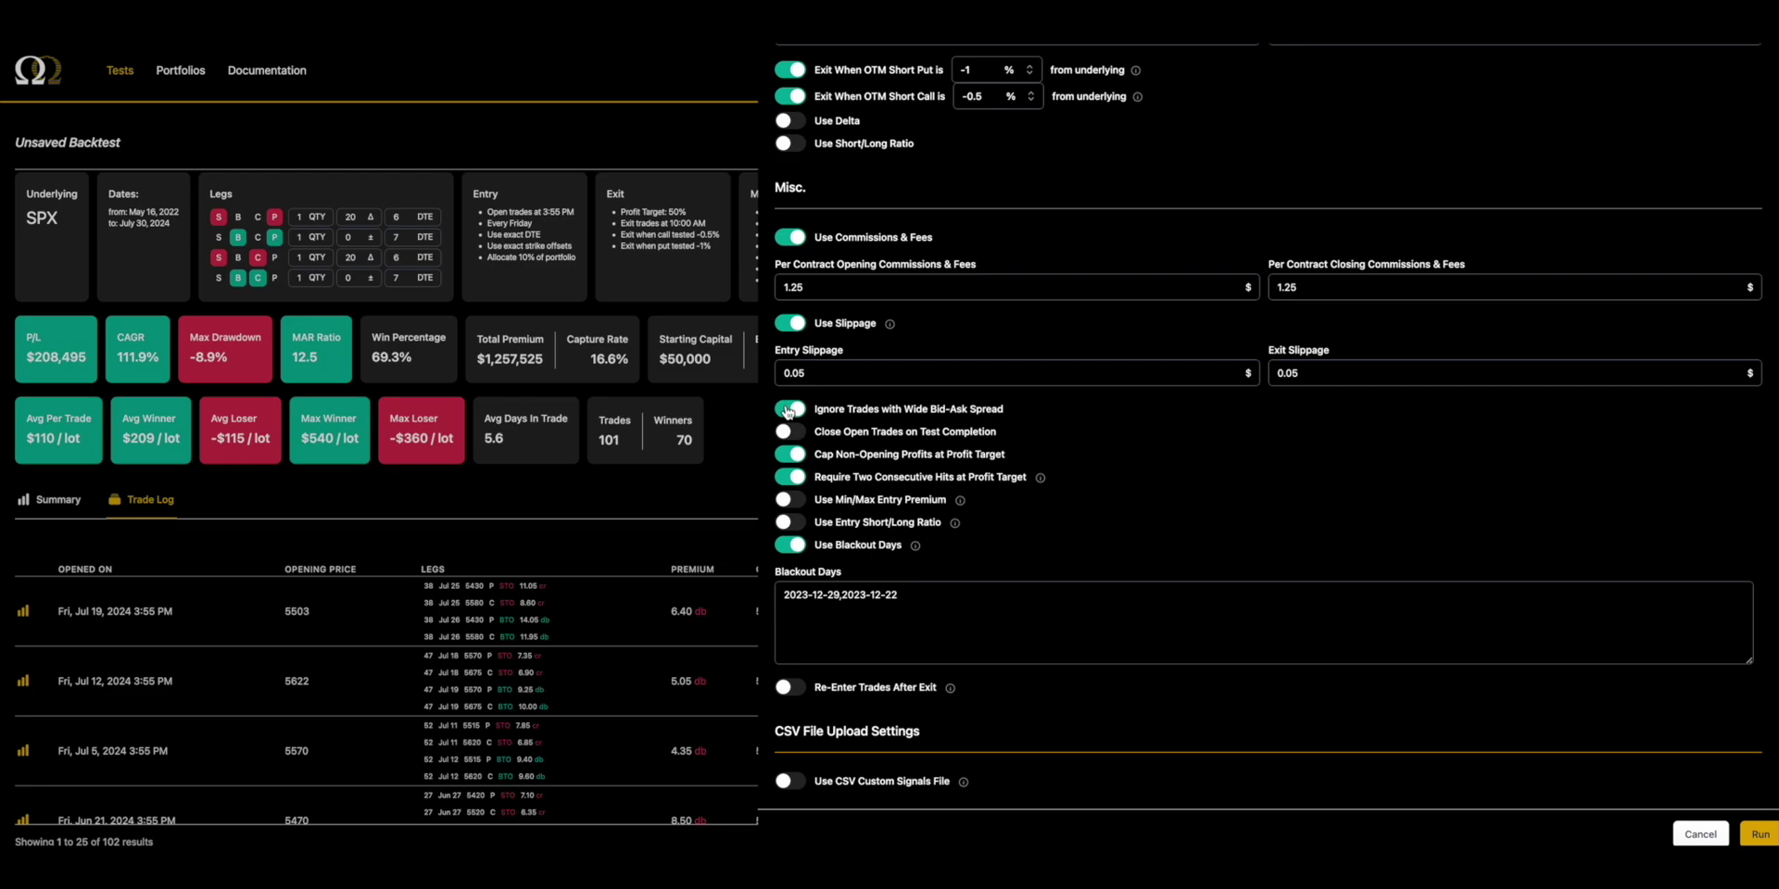
Step: Close the settings and view the second trade page, briefly highlighting the struck-through Sep 15, 2023 trade
{"action": "left_click", "coordinate": [706, 462]}
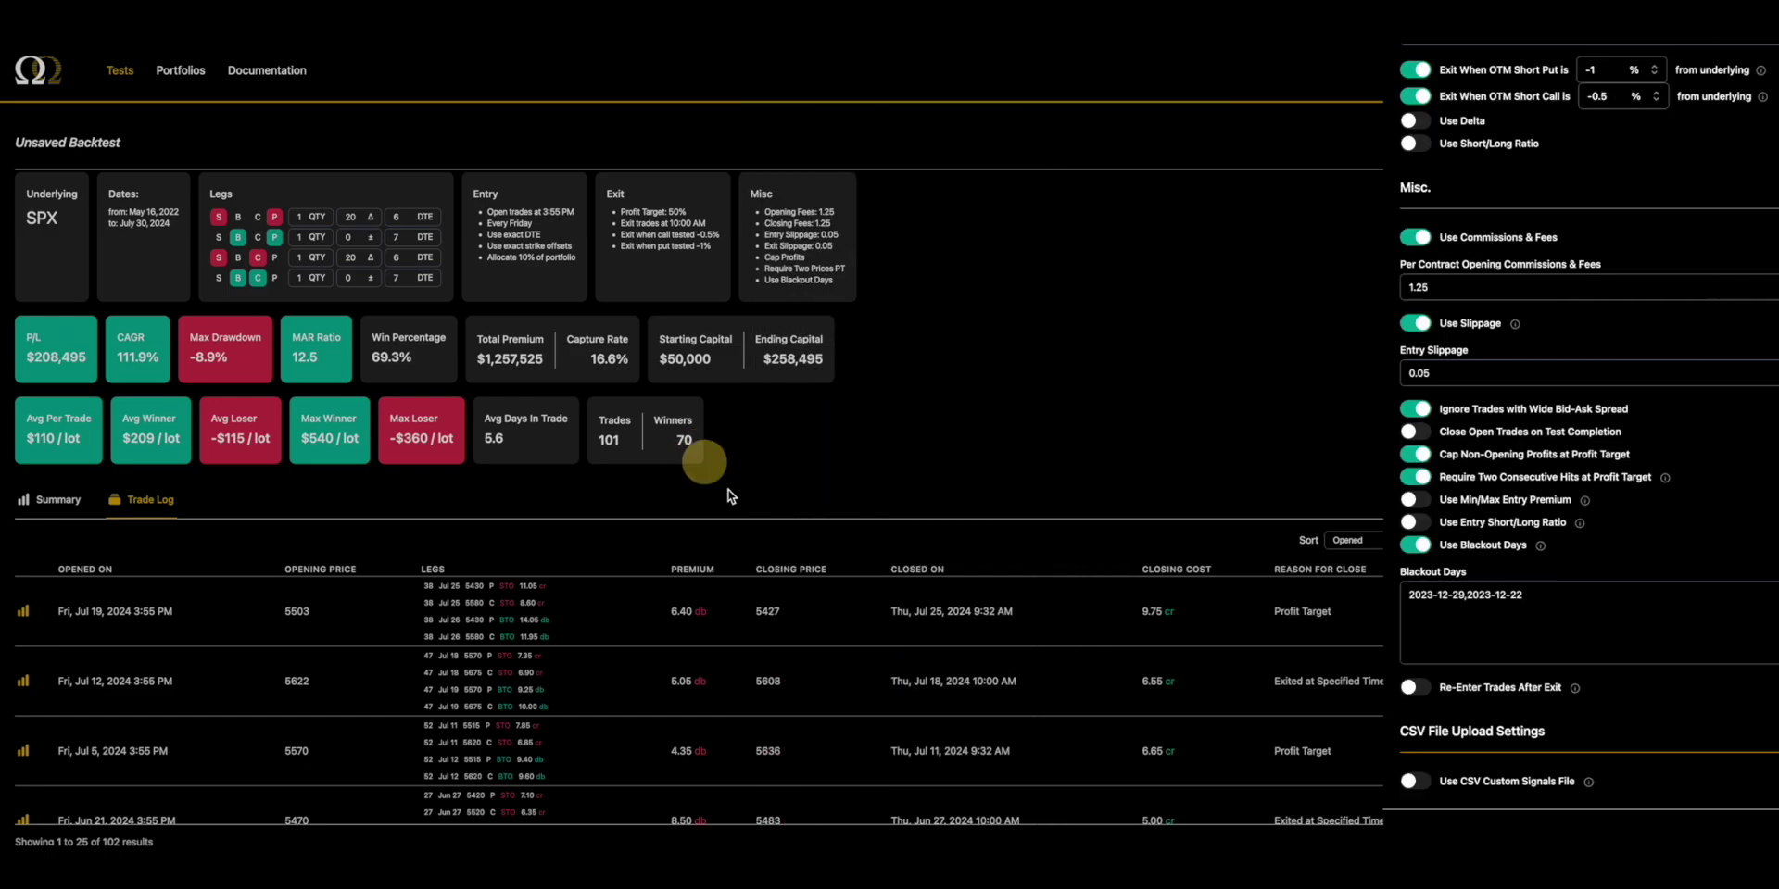
{"action": "scroll", "coordinate": [735, 504], "scroll_direction": "down", "scroll_amount": 10}
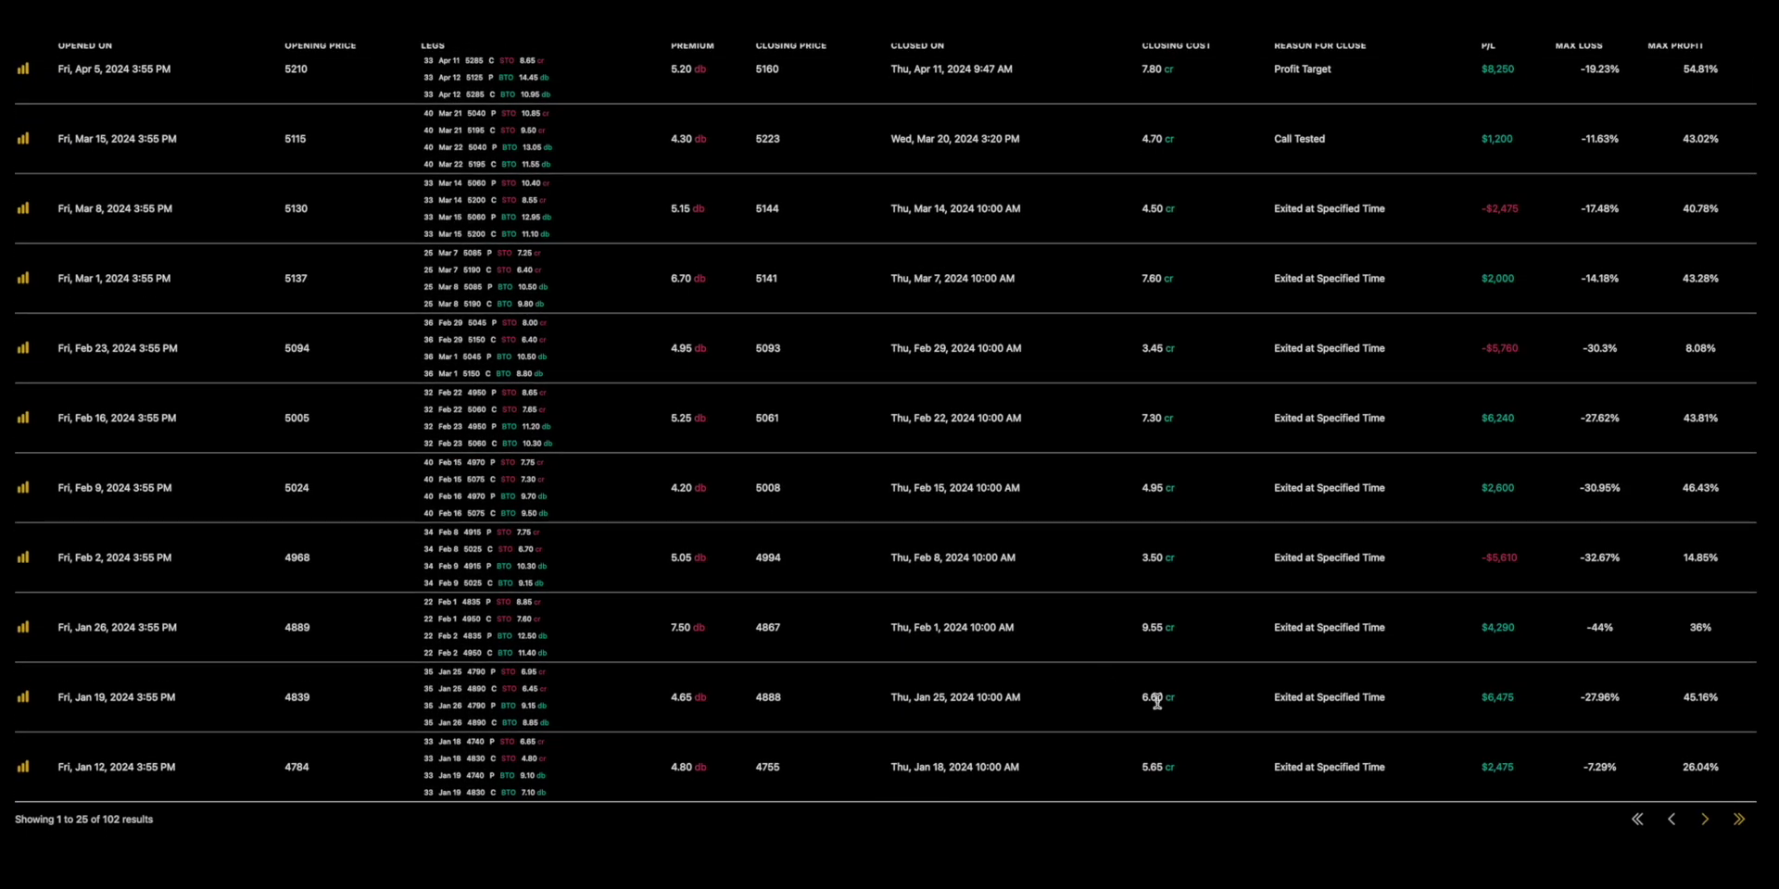
{"action": "left_click", "coordinate": [1704, 820]}
{"action": "scroll", "coordinate": [1310, 687], "scroll_direction": "up", "scroll_amount": 20}
{"action": "scroll", "coordinate": [1310, 690], "scroll_direction": "down", "scroll_amount": 12}
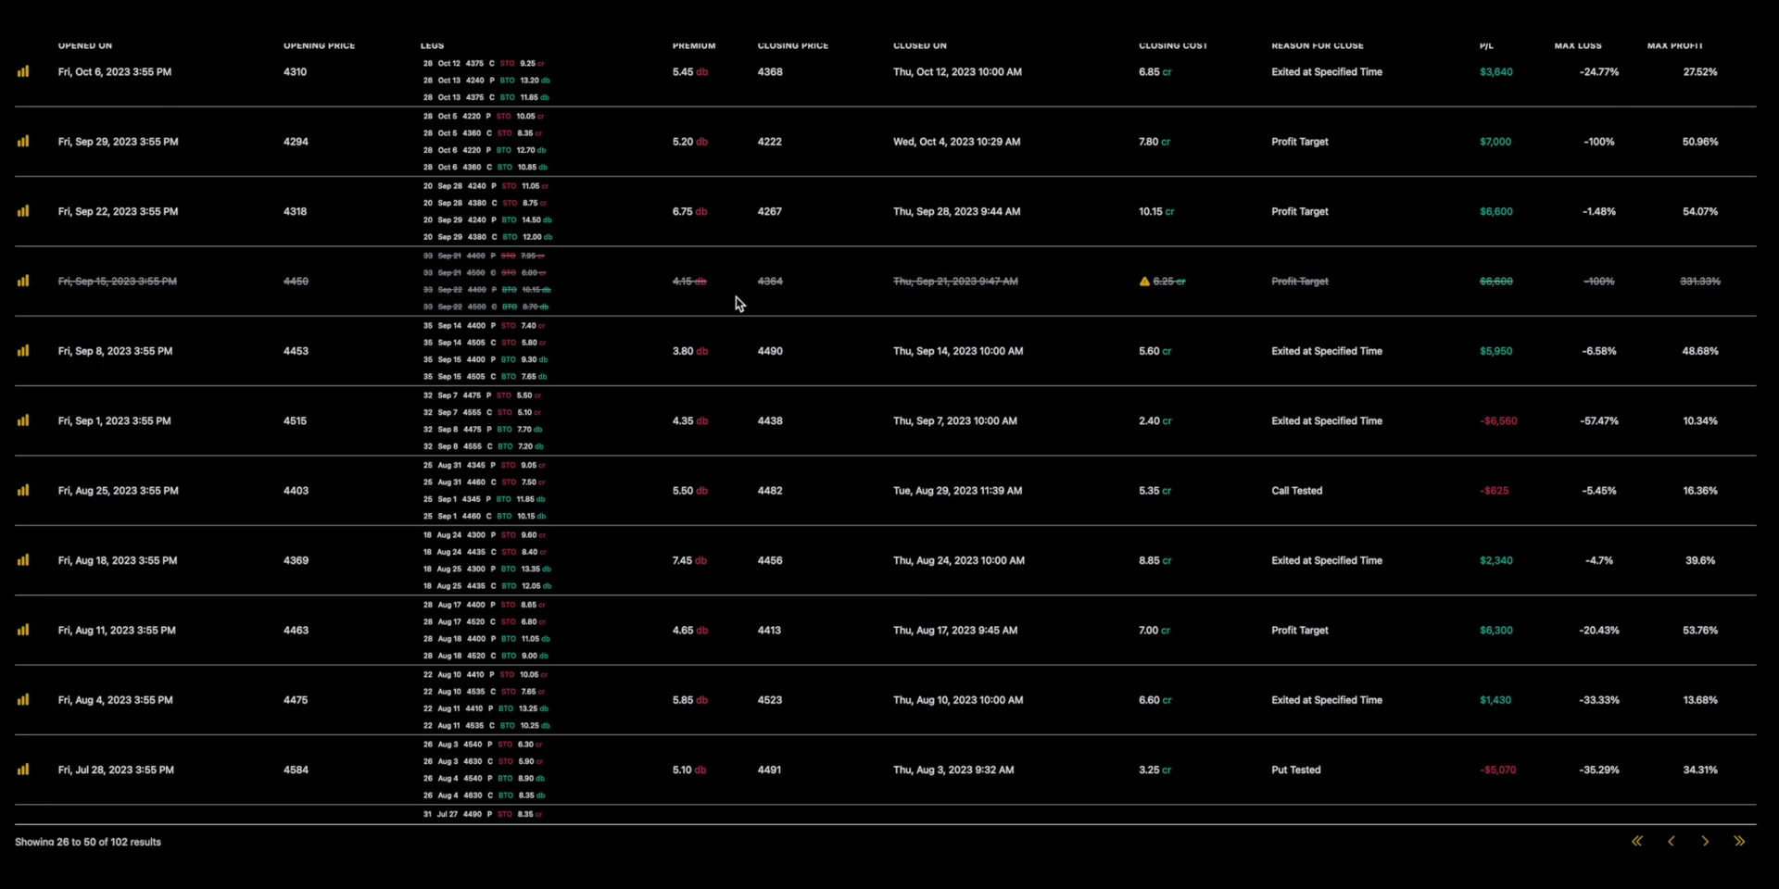
{"action": "left_click_drag", "start_coordinate": [674, 282], "coordinate": [1409, 282]}
{"action": "left_click", "coordinate": [1315, 273]}
Step: Page through the remaining trades to results 101–102, then return to the first page
{"action": "scroll", "coordinate": [1152, 330], "scroll_direction": "down", "scroll_amount": 4}
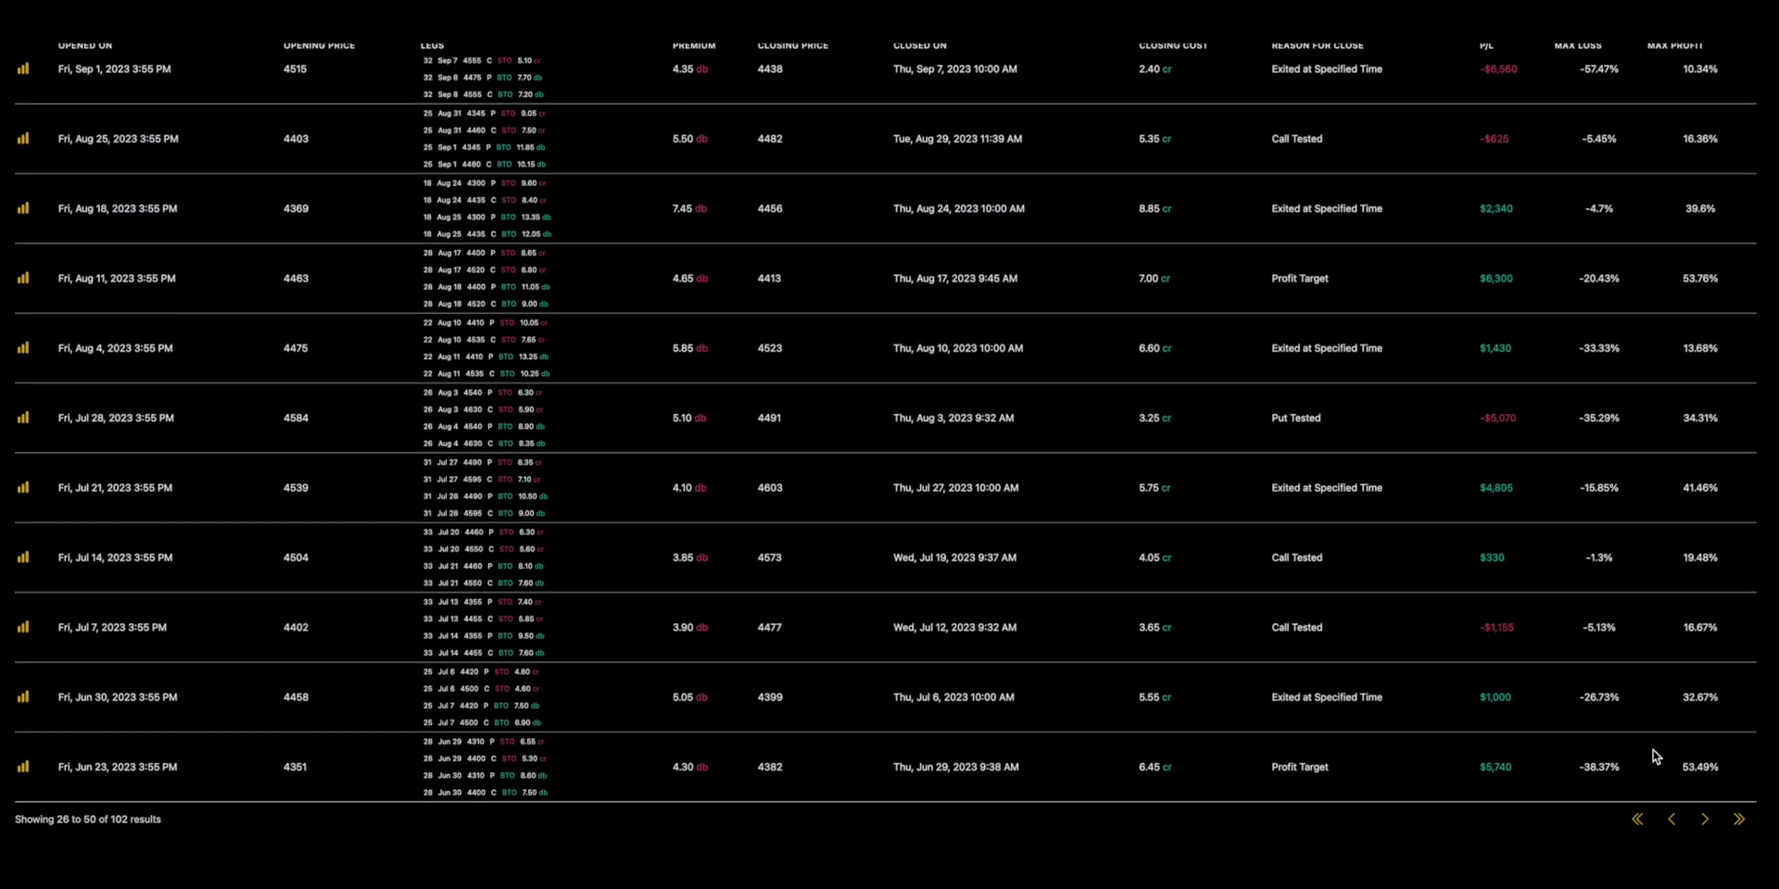
{"action": "left_click", "coordinate": [1705, 819]}
{"action": "scroll", "coordinate": [1295, 553], "scroll_direction": "down", "scroll_amount": 15}
{"action": "left_click", "coordinate": [1703, 819]}
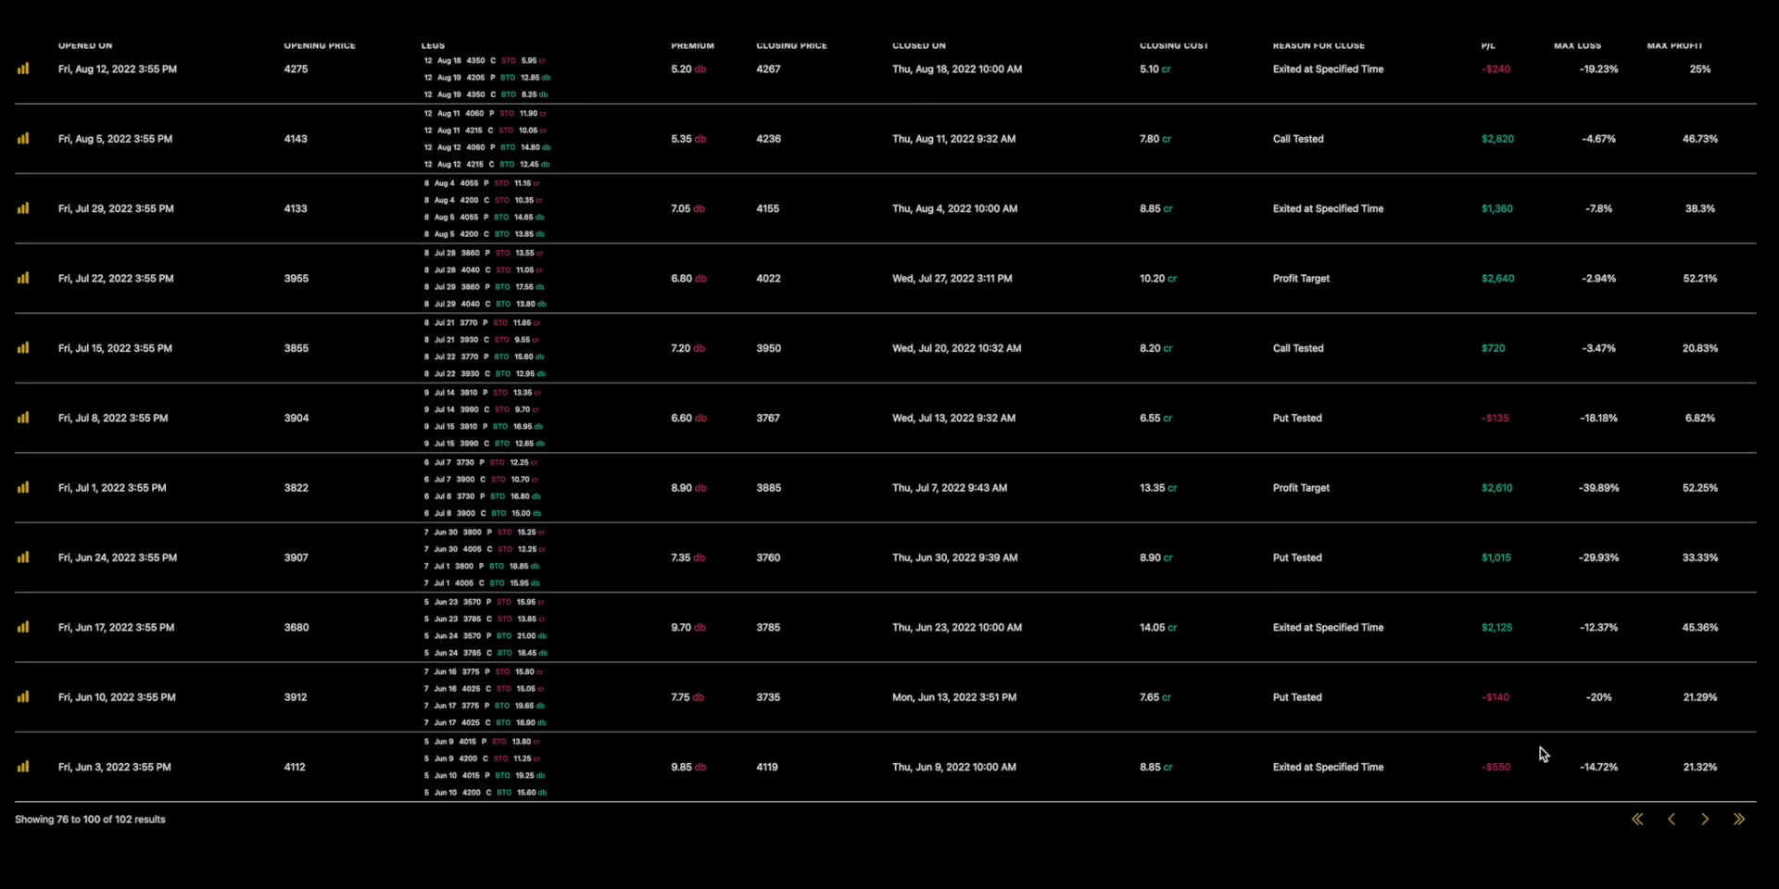
{"action": "left_click", "coordinate": [1705, 819]}
{"action": "left_click", "coordinate": [1651, 734]}
Step: Reopen the backtest settings and review the Misc profit-target options, toggling Require Two Consecutive Hits off and on
{"action": "left_click", "coordinate": [1691, 144]}
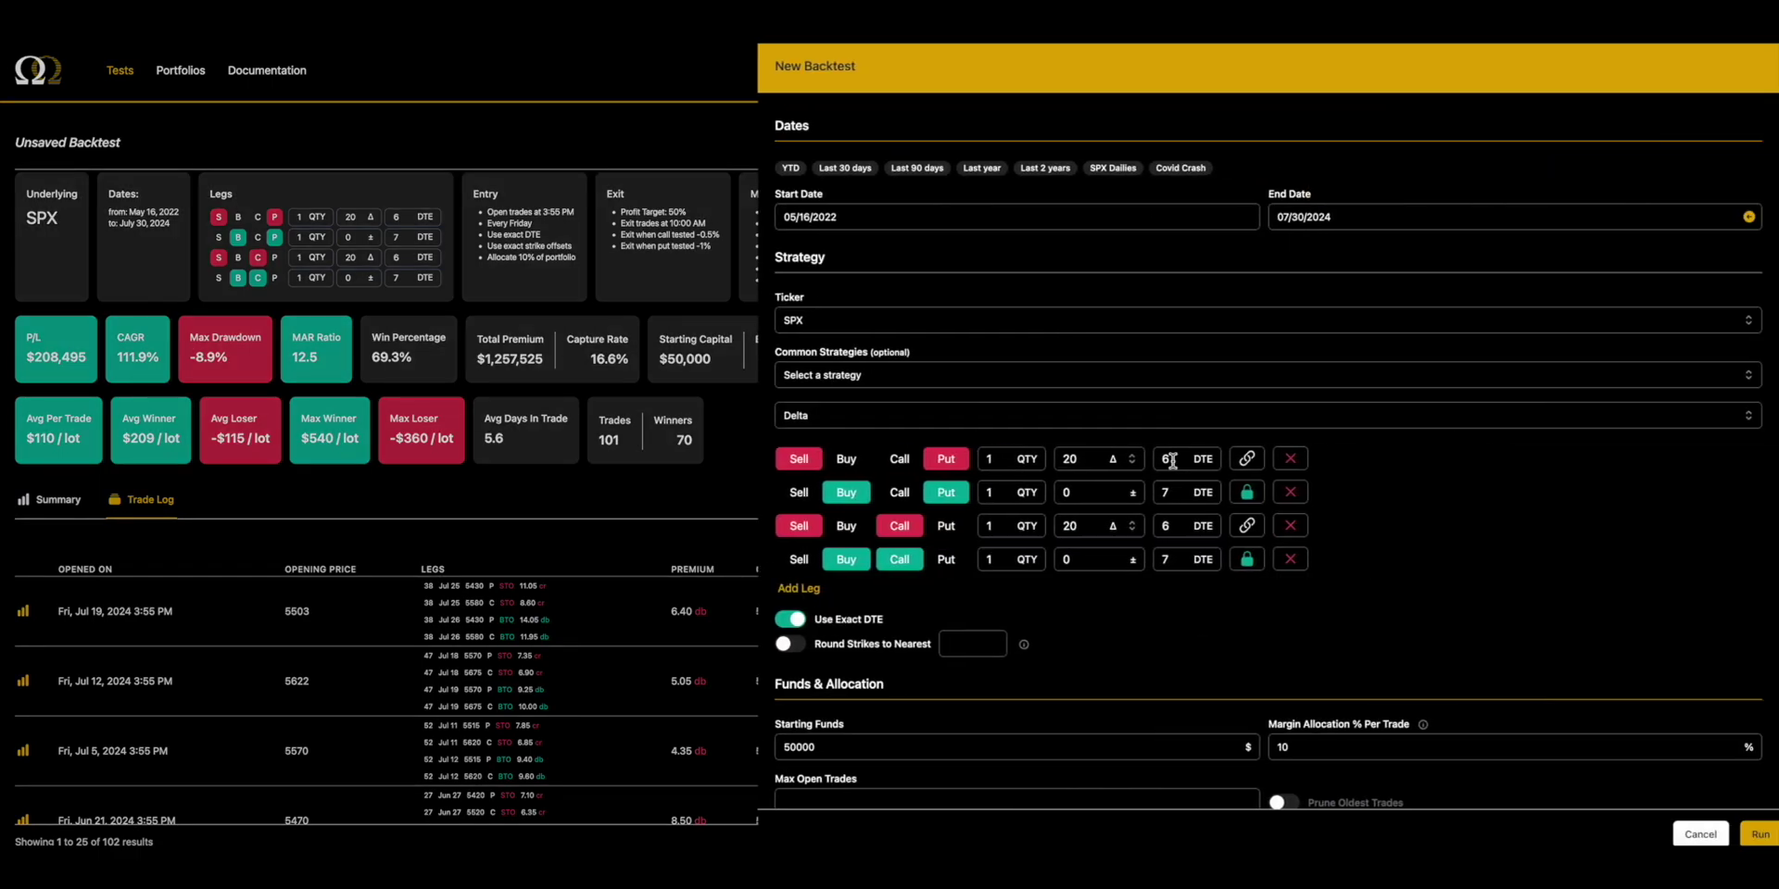
{"action": "scroll", "coordinate": [1171, 461], "scroll_direction": "down", "scroll_amount": 15}
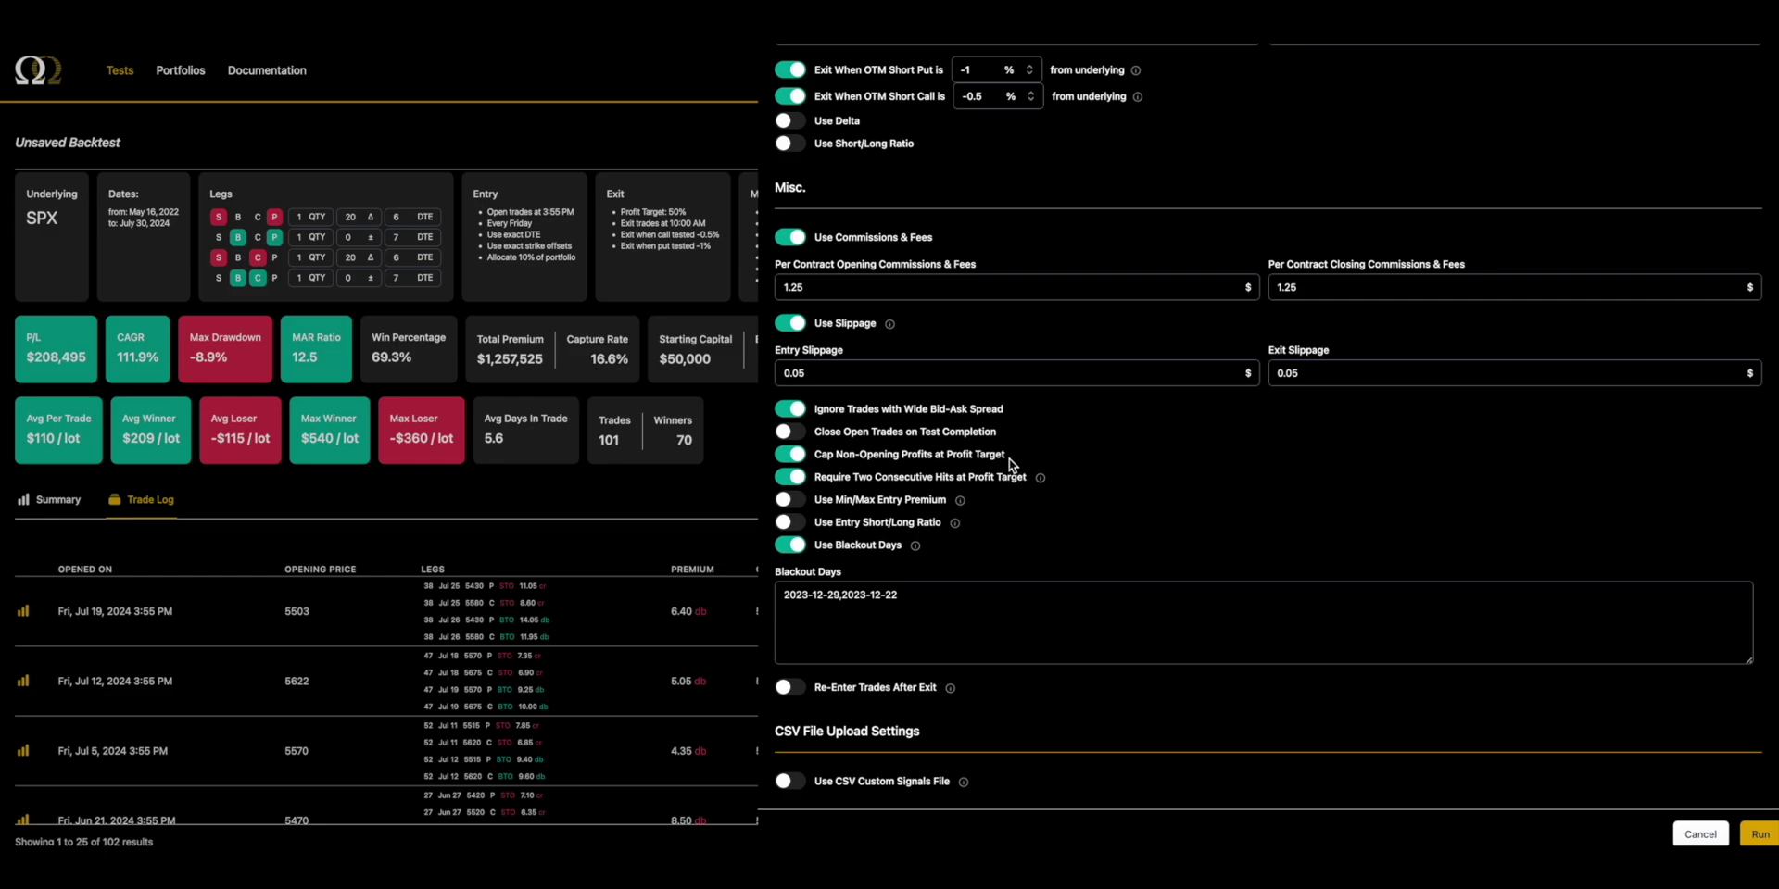
{"action": "left_click_drag", "start_coordinate": [1009, 458], "coordinate": [979, 454]}
{"action": "left_click", "coordinate": [802, 463]}
{"action": "left_click_drag", "start_coordinate": [817, 456], "coordinate": [1152, 485]}
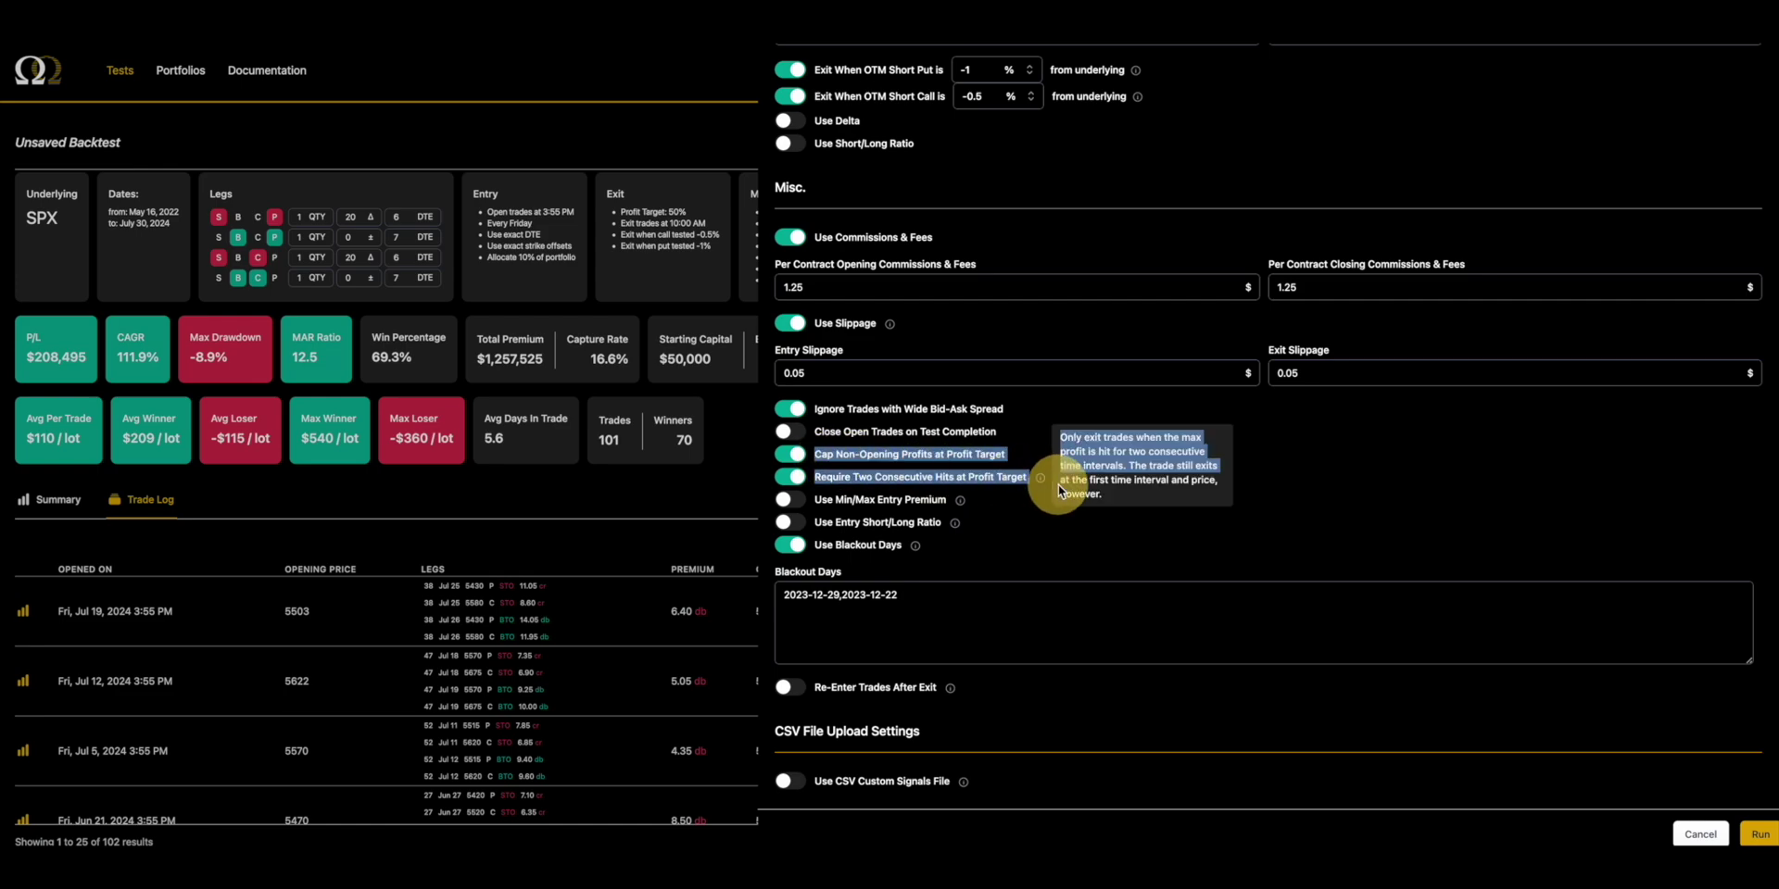
{"action": "left_click", "coordinate": [1025, 477]}
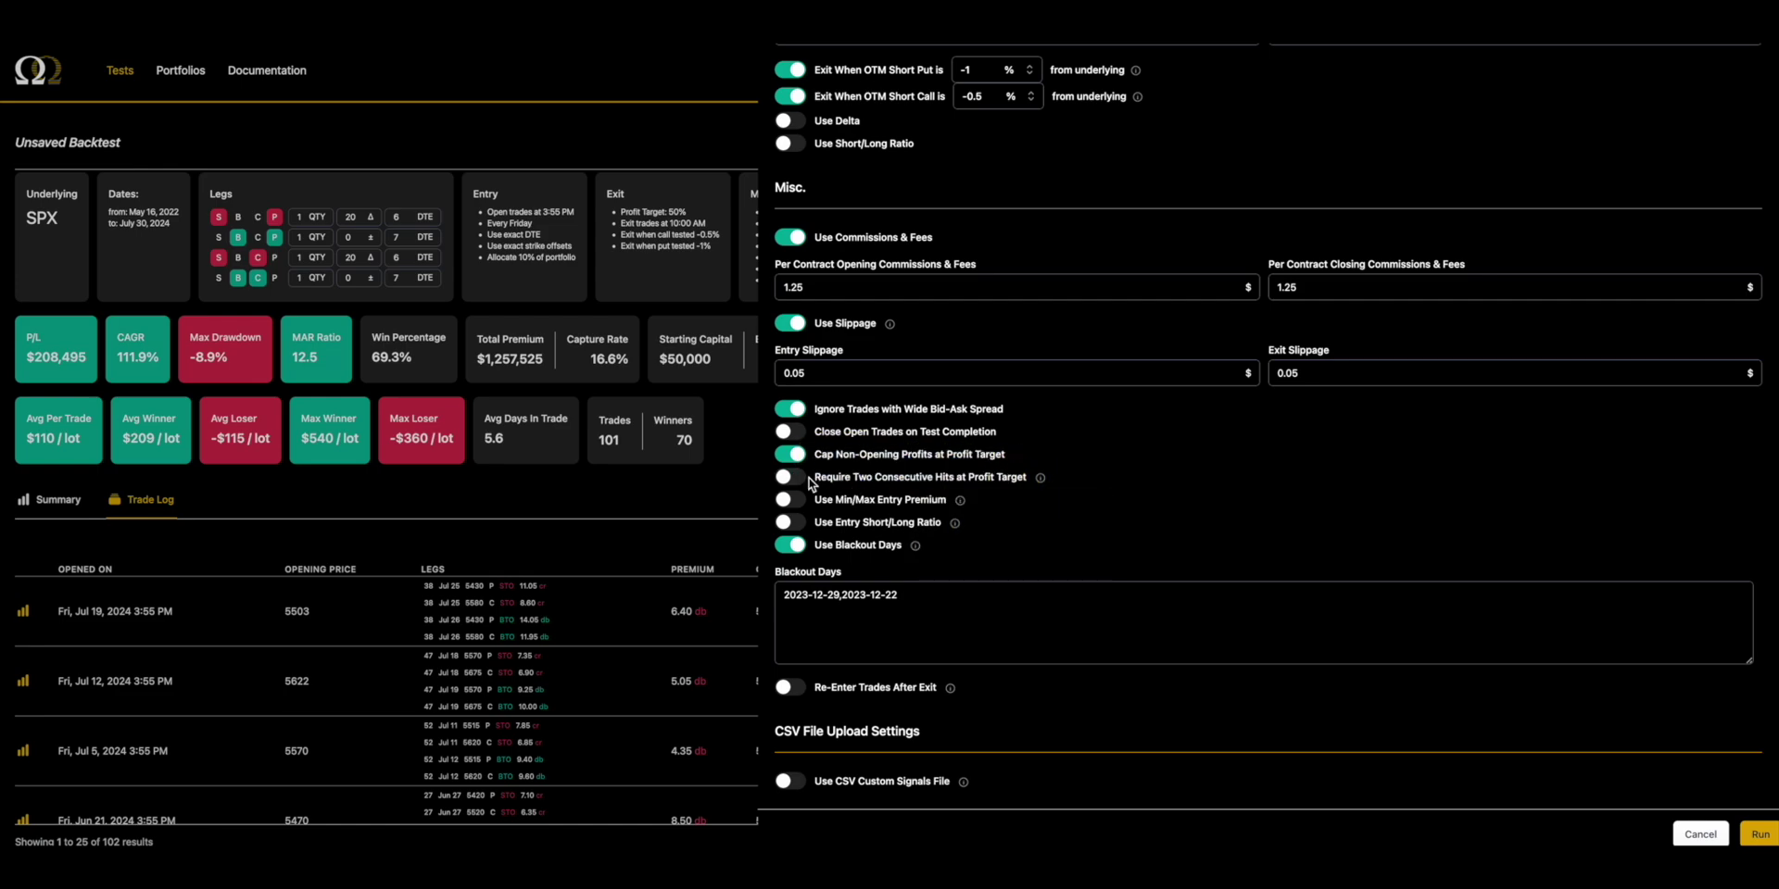
{"action": "left_click", "coordinate": [797, 477]}
Step: Inspect the Blackout Days list without changing it, then close the backtest settings
{"action": "left_click", "coordinate": [1099, 640]}
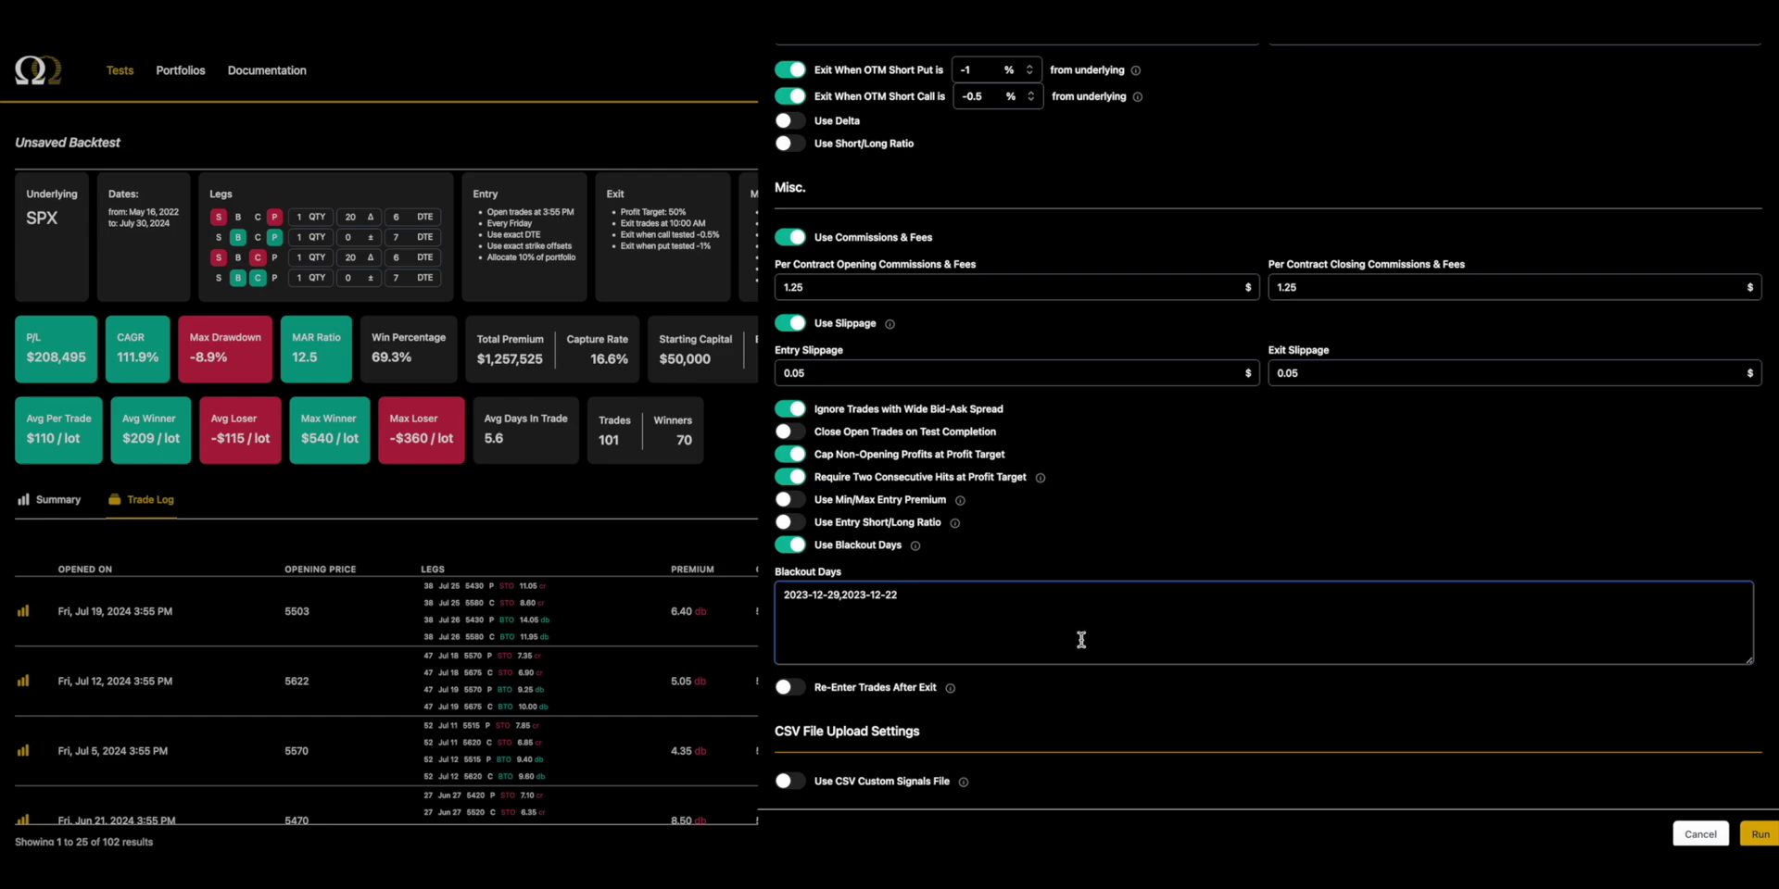
{"action": "scroll", "coordinate": [1056, 625], "scroll_direction": "up", "scroll_amount": 10}
{"action": "scroll", "coordinate": [1048, 627], "scroll_direction": "down", "scroll_amount": 10}
{"action": "left_click", "coordinate": [739, 553]}
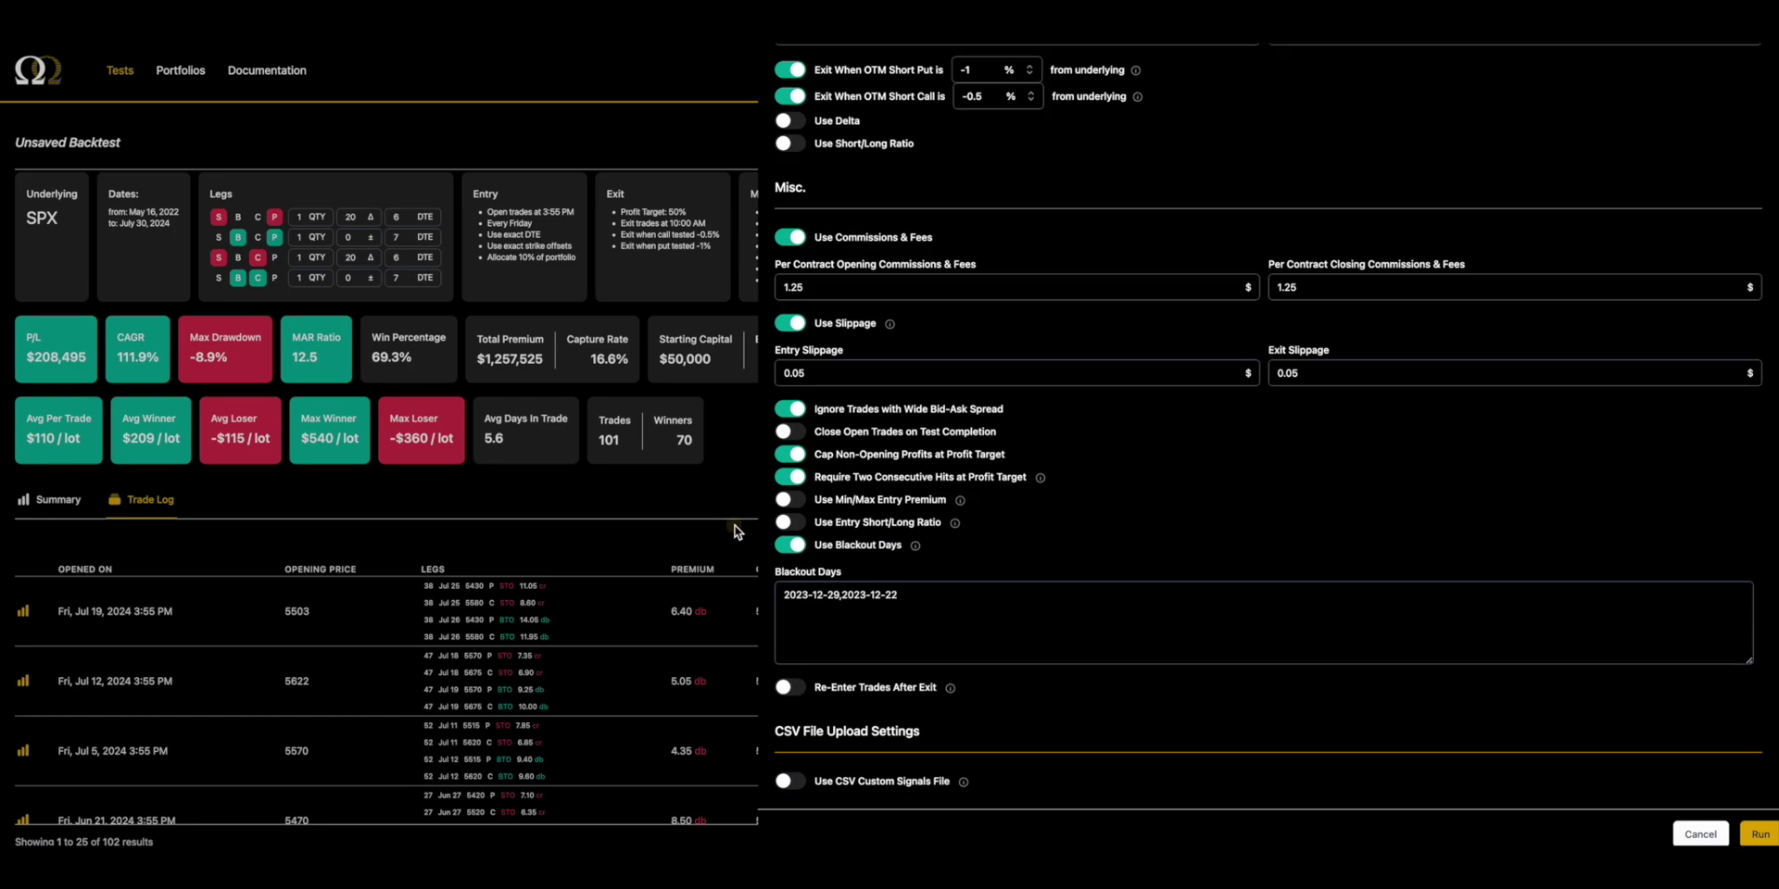
{"action": "left_click", "coordinate": [1704, 824]}
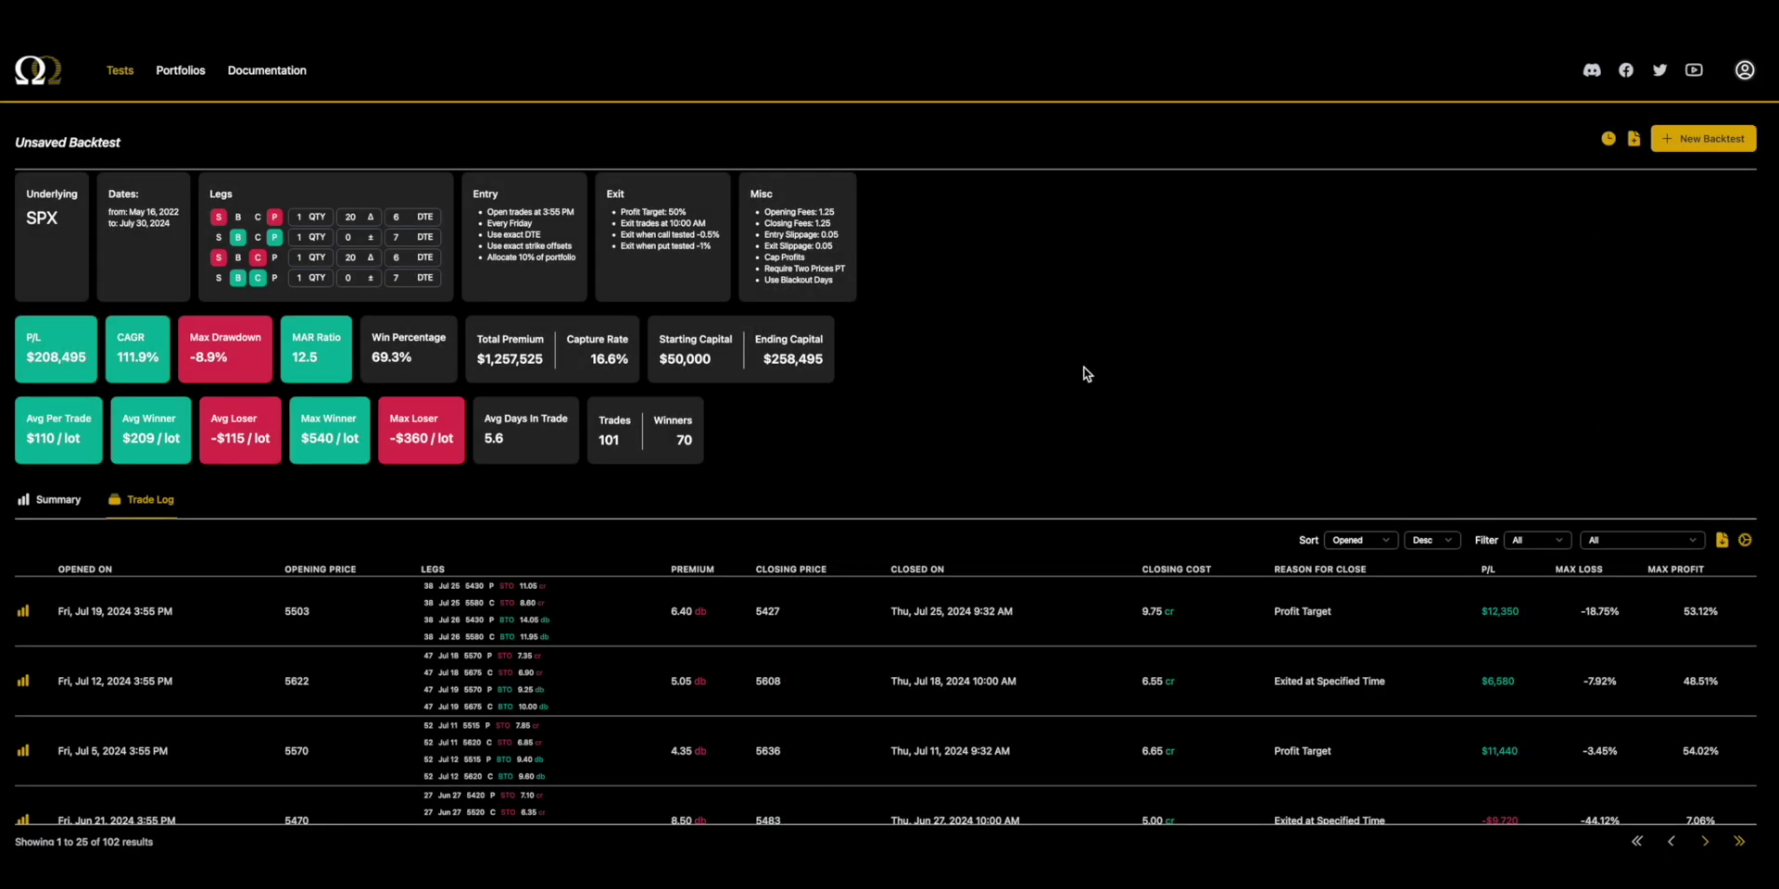